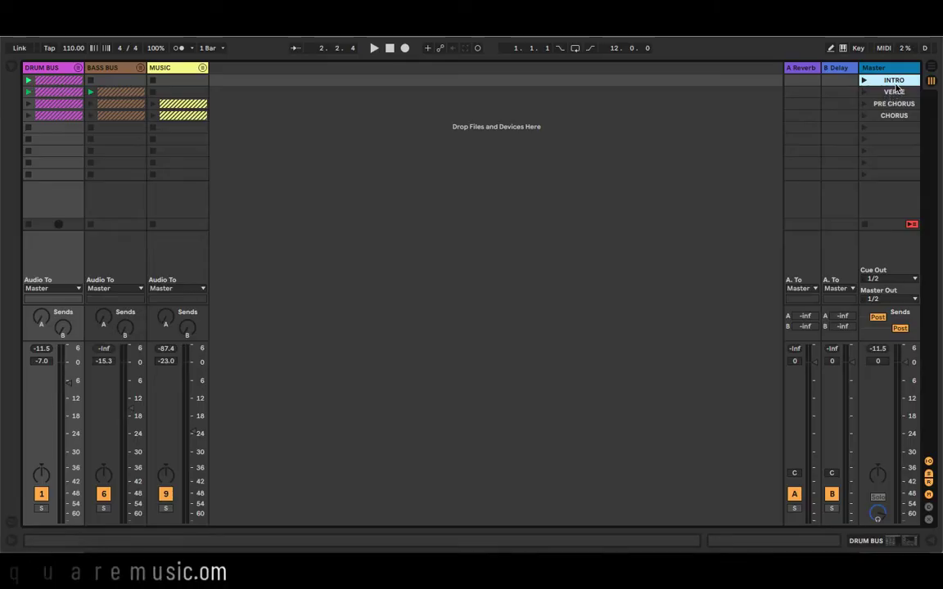
Step: Play the INTRO, VERSE, PRE CHORUS and CHORUS scenes in order, then relaunch VERSE and stop playback
{"action": "key", "text": "Down"}
{"action": "key", "text": "Up"}
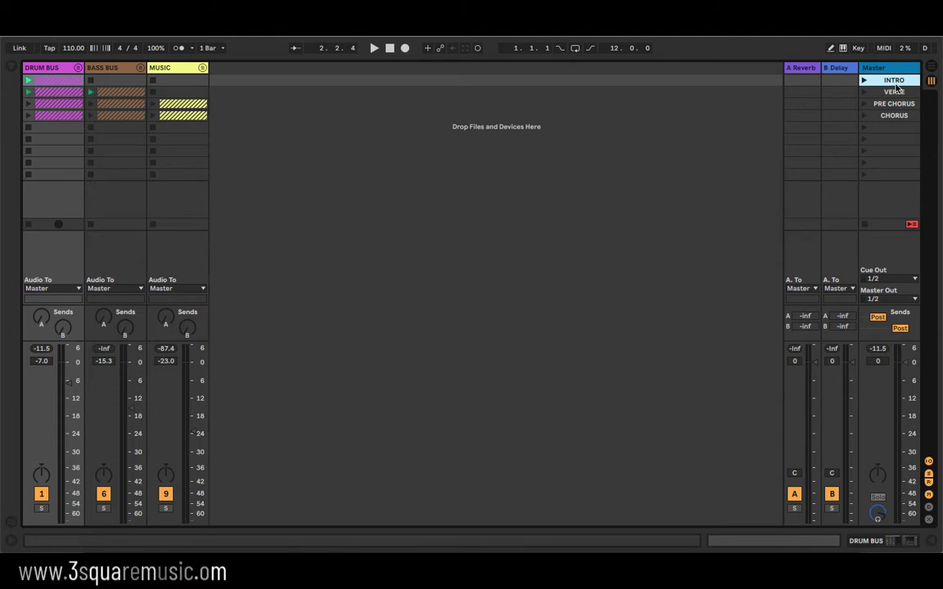
{"action": "left_click", "coordinate": [895, 91]}
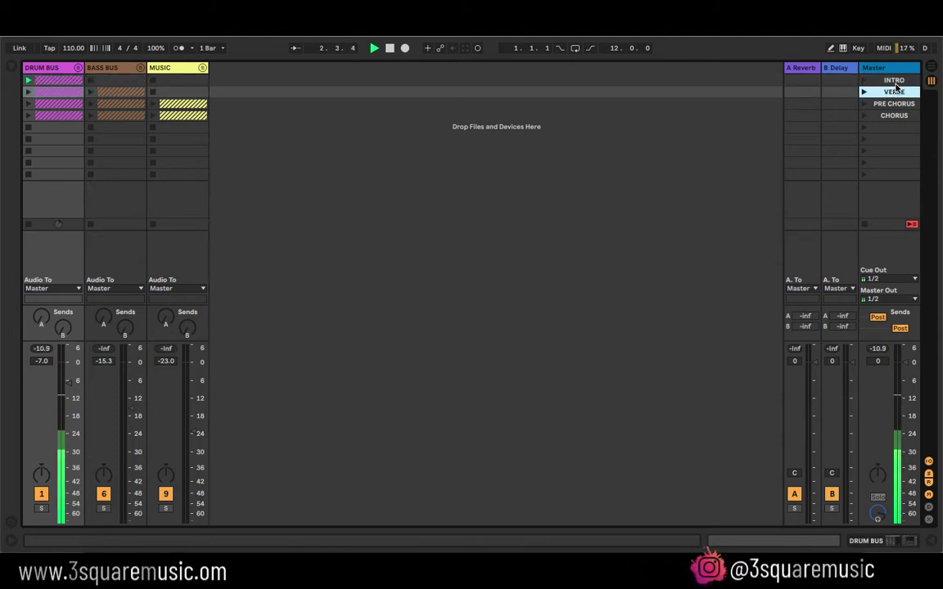
{"action": "key", "text": "Return"}
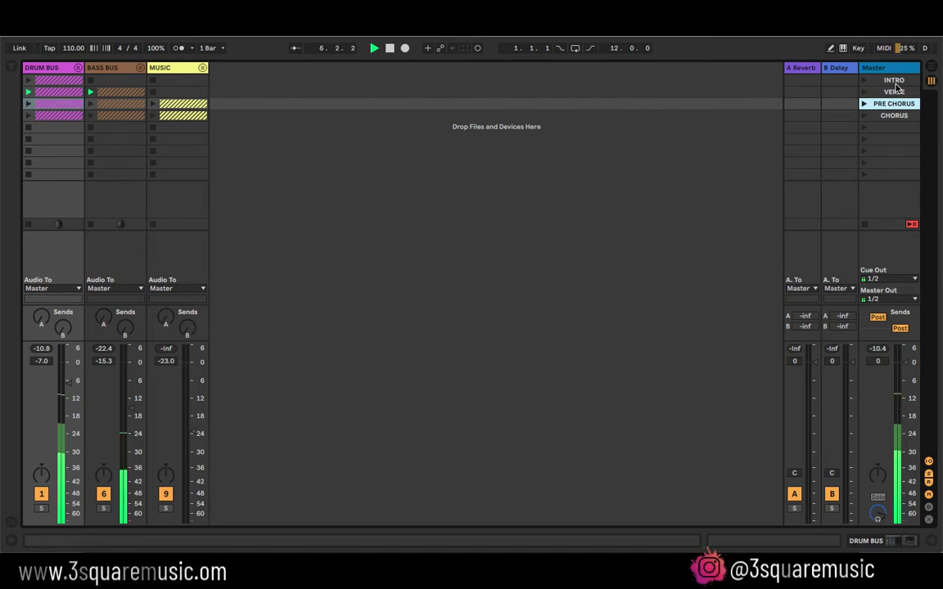
{"action": "key", "text": "Return"}
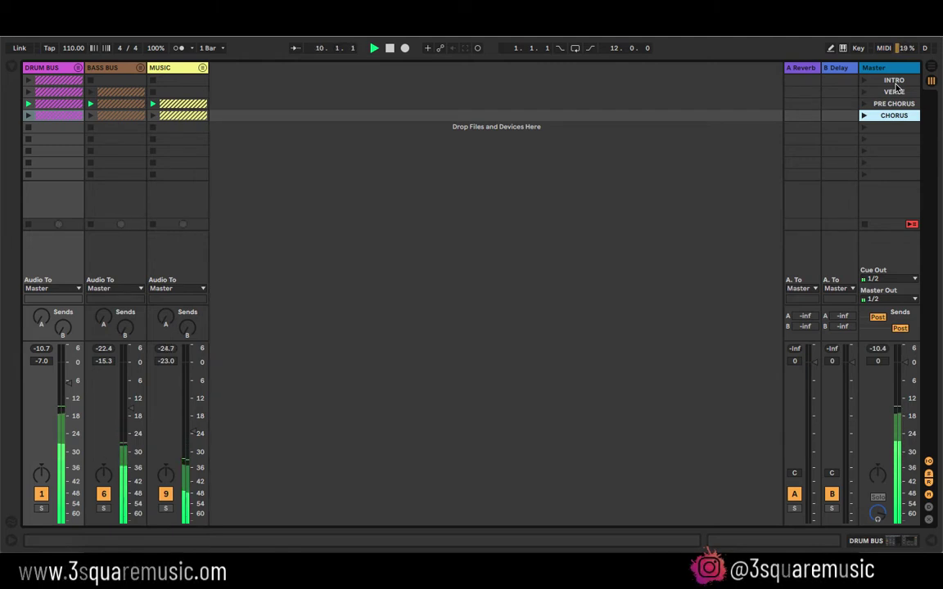
{"action": "key", "text": "Return"}
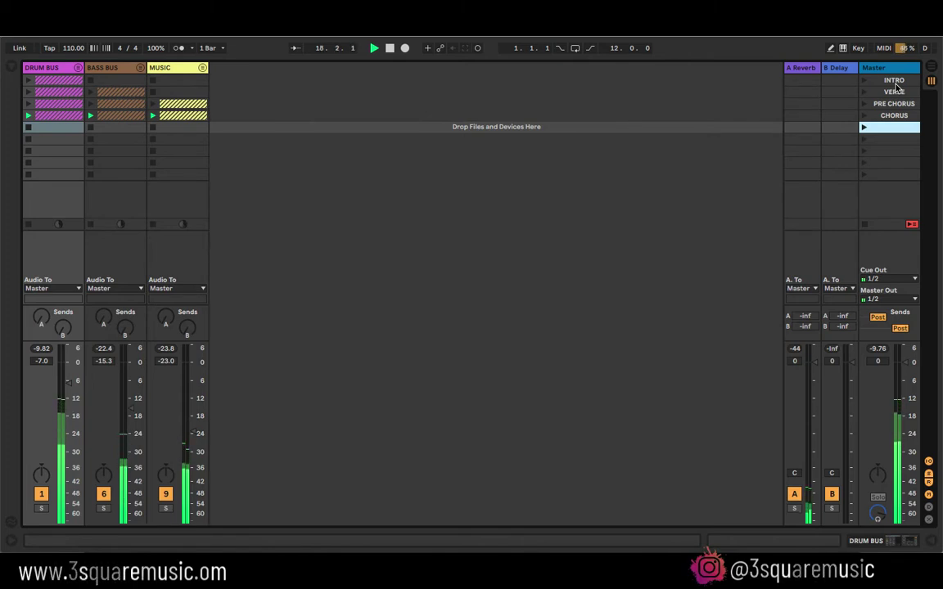
{"action": "left_click", "coordinate": [894, 91]}
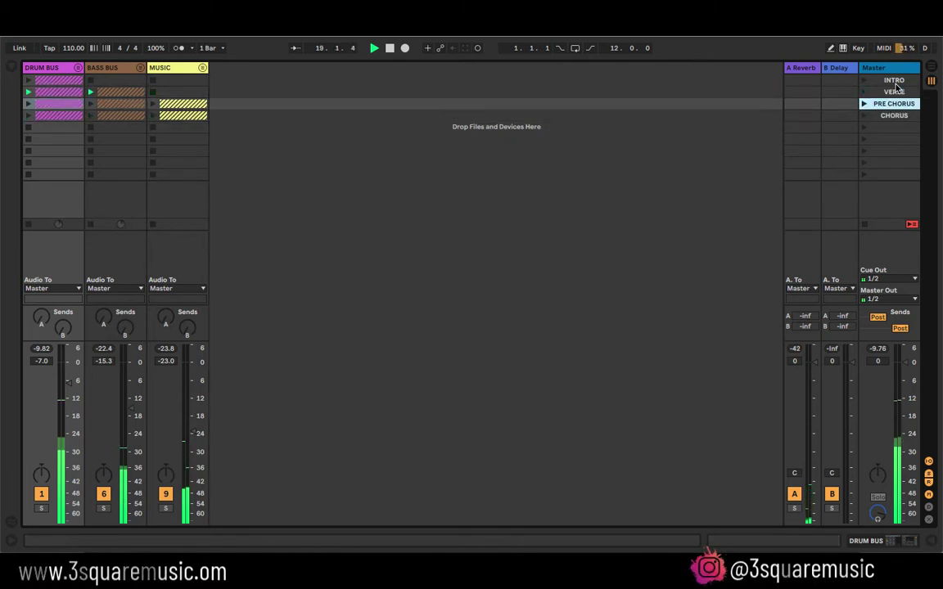
{"action": "key", "text": "space"}
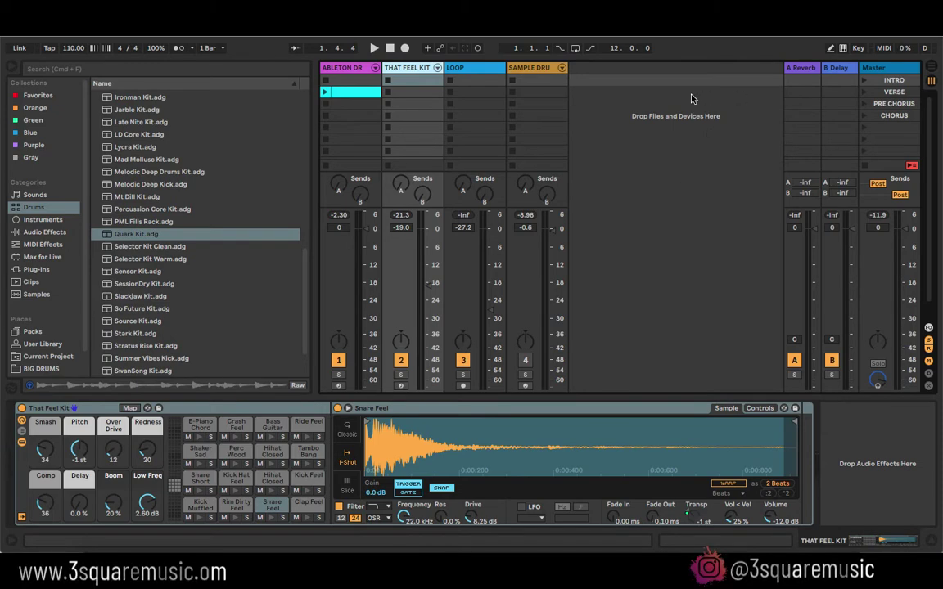
{"action": "double_click", "coordinate": [358, 80]}
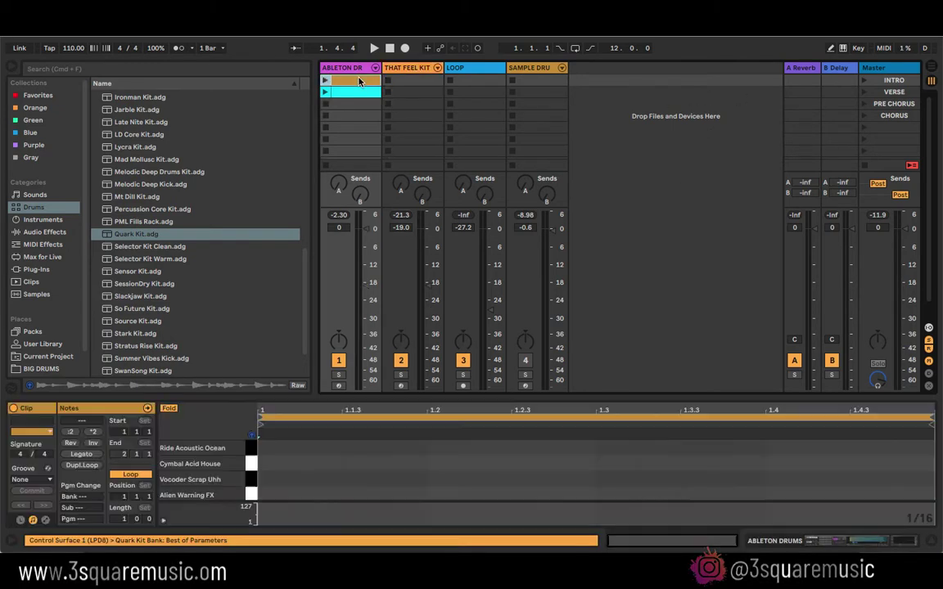
{"action": "scroll", "coordinate": [283, 483], "scroll_direction": "down", "scroll_amount": 1}
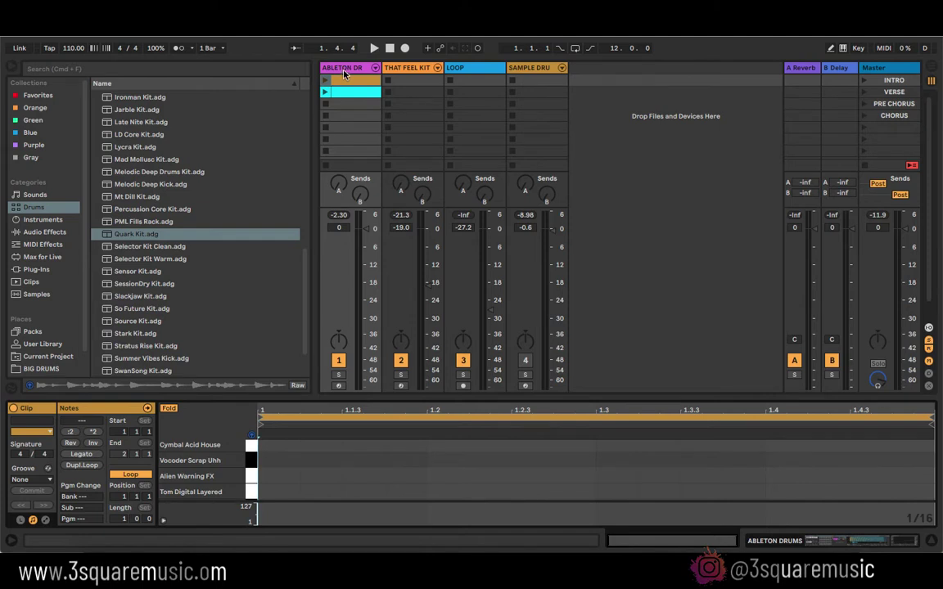
{"action": "key", "text": "Delete"}
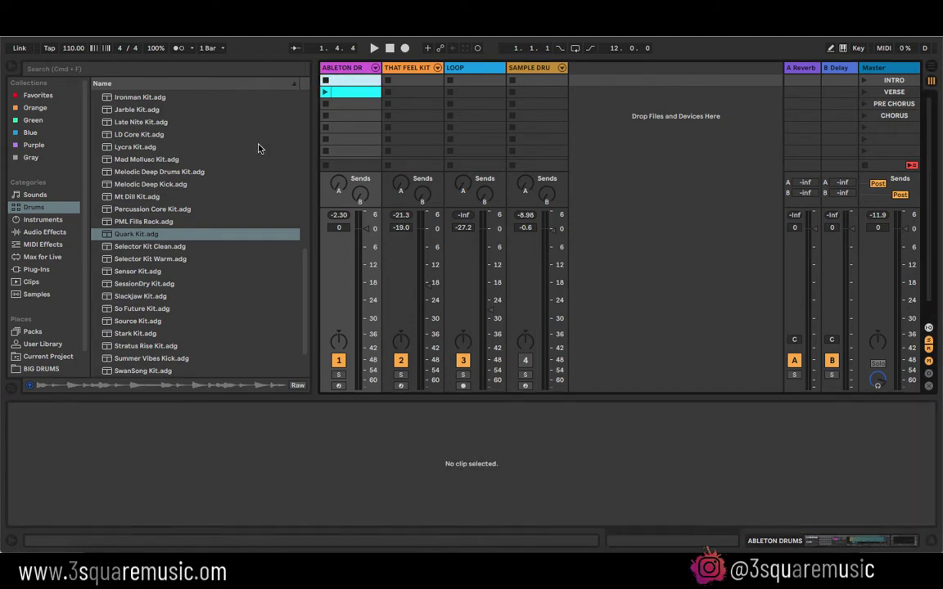
Step: Load Quark Kit.adg onto the ABLETON DRUMS track and audition its Kick Quark pad
{"action": "left_click", "coordinate": [338, 71]}
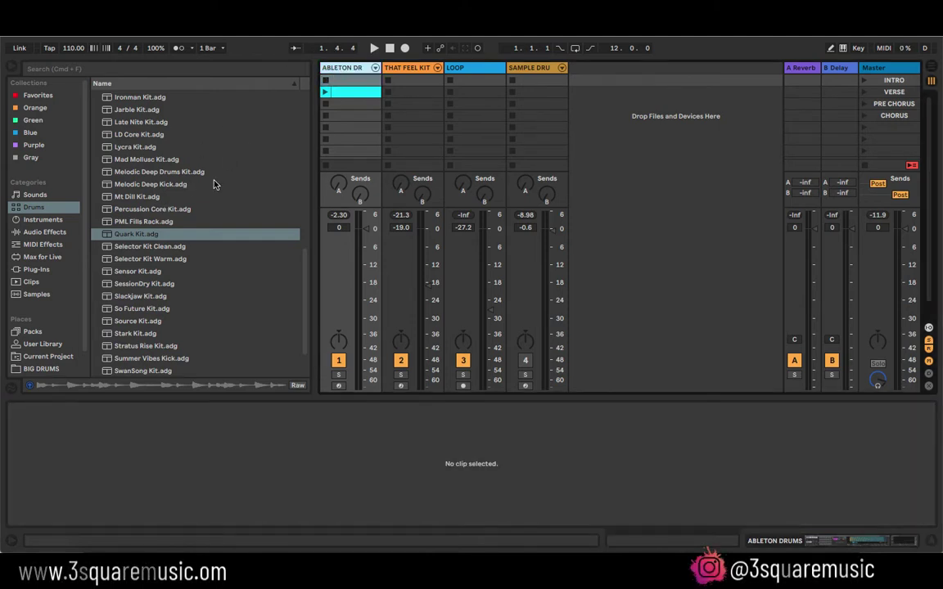
{"action": "double_click", "coordinate": [137, 234]}
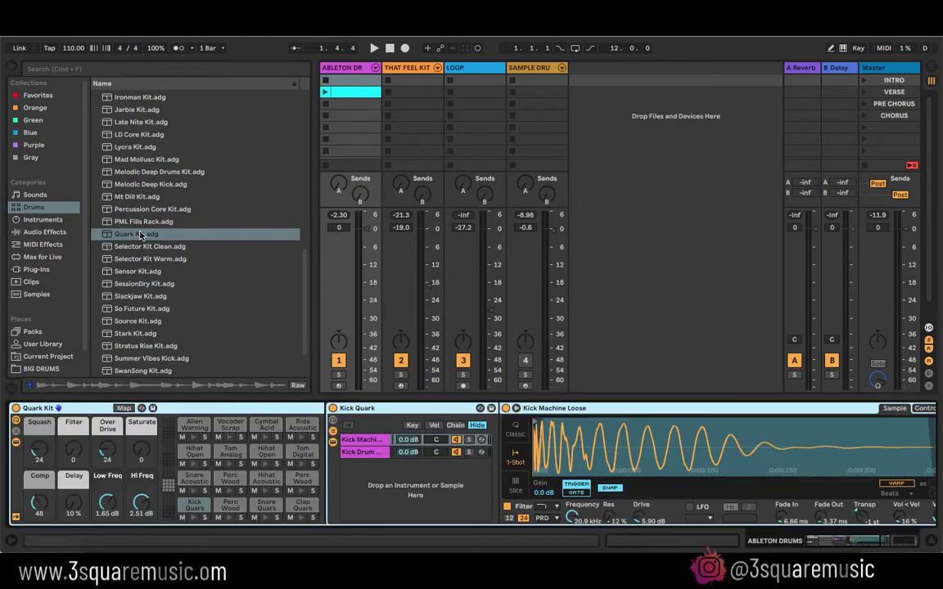
{"action": "left_click", "coordinate": [195, 517]}
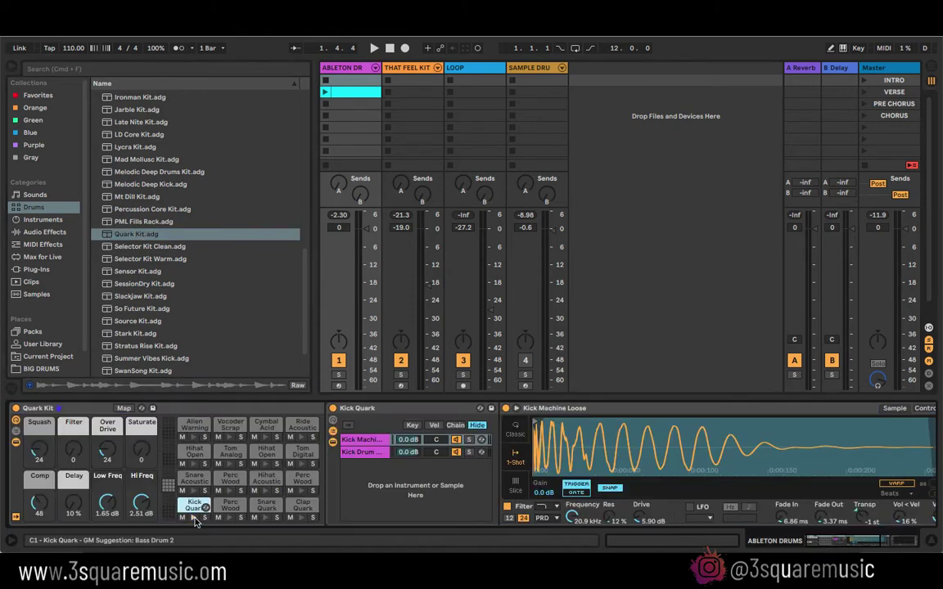
Step: Create a clip in the ABLETON DRUMS track's first slot with Kick Quark on beats 1 and 3, duplicating the loop out to four bars
{"action": "double_click", "coordinate": [359, 80]}
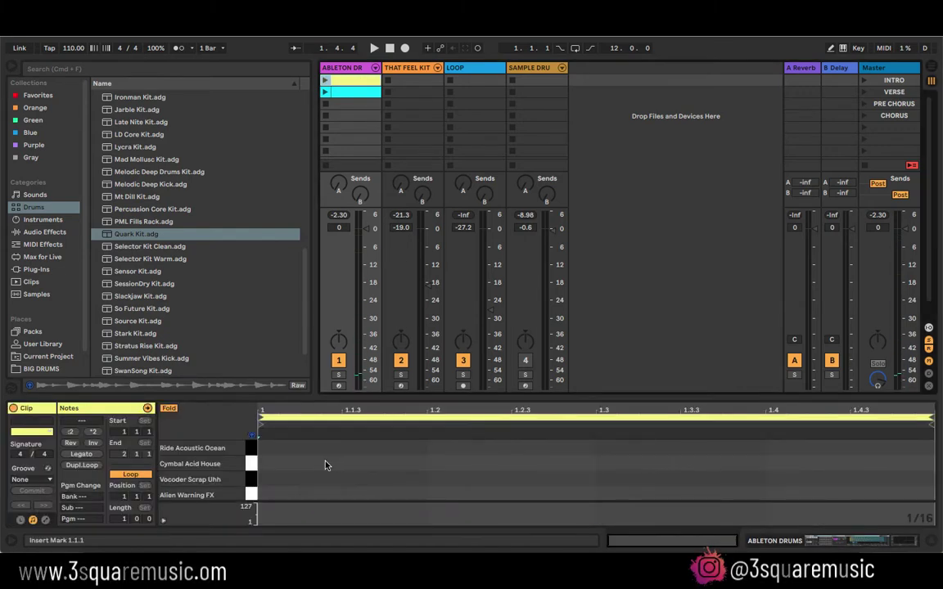
{"action": "scroll", "coordinate": [275, 486], "scroll_direction": "down", "scroll_amount": 5}
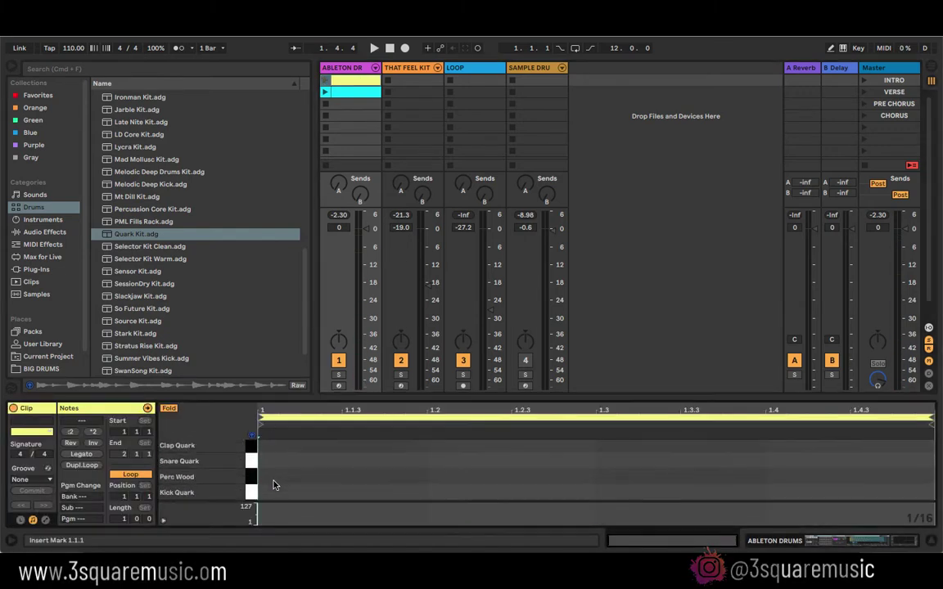
{"action": "double_click", "coordinate": [274, 492]}
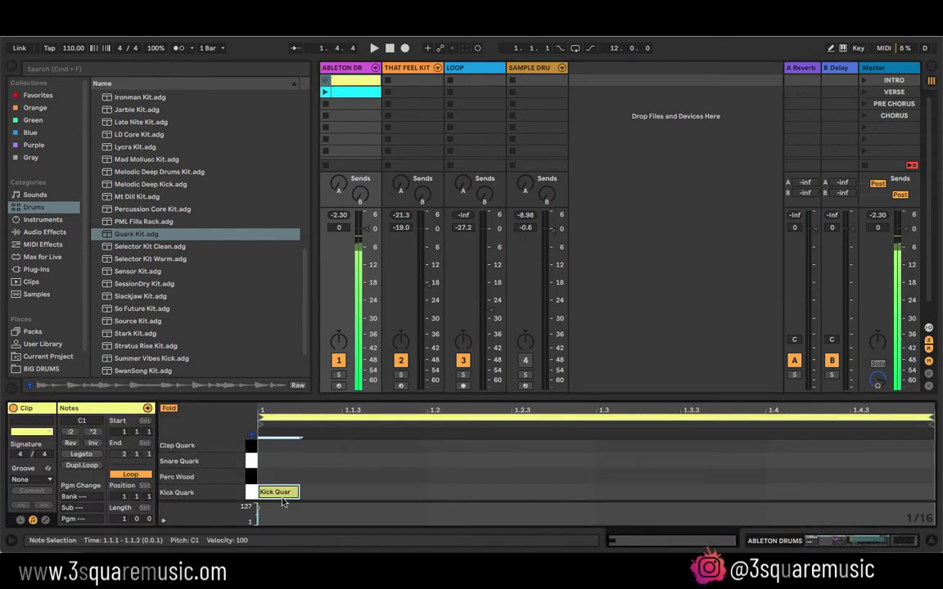
{"action": "left_click", "coordinate": [615, 494]}
{"action": "double_click", "coordinate": [616, 493]}
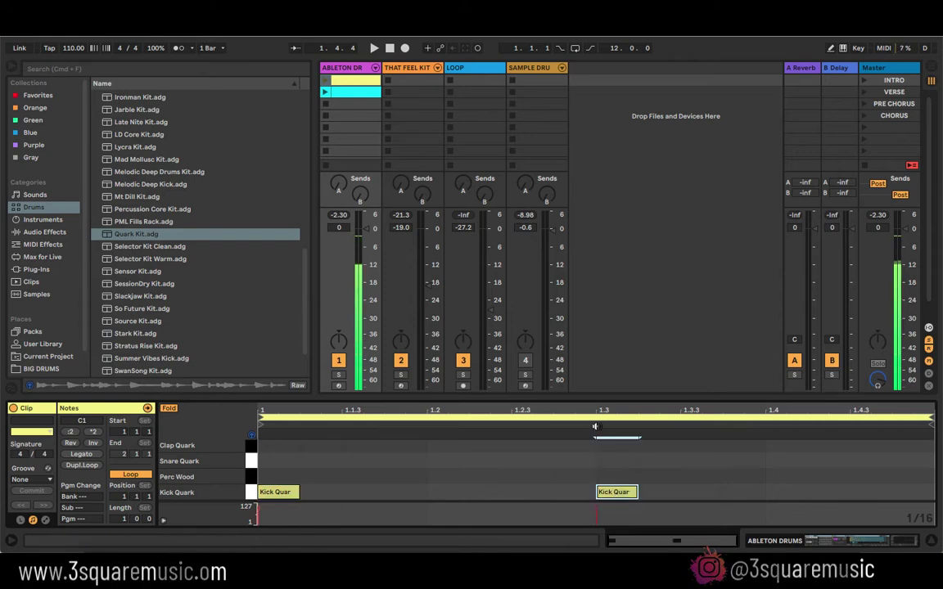
{"action": "left_click", "coordinate": [82, 466]}
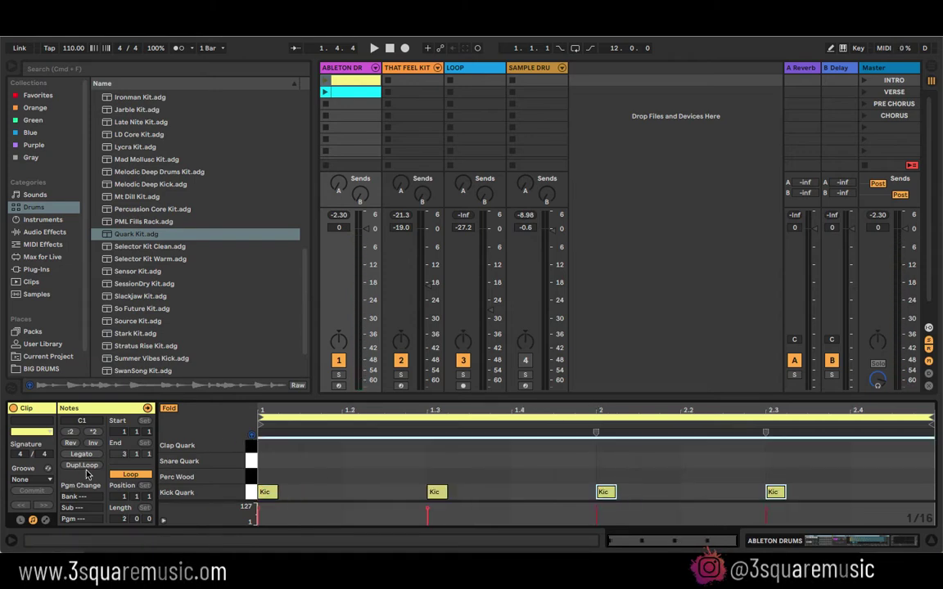
{"action": "left_click", "coordinate": [82, 466]}
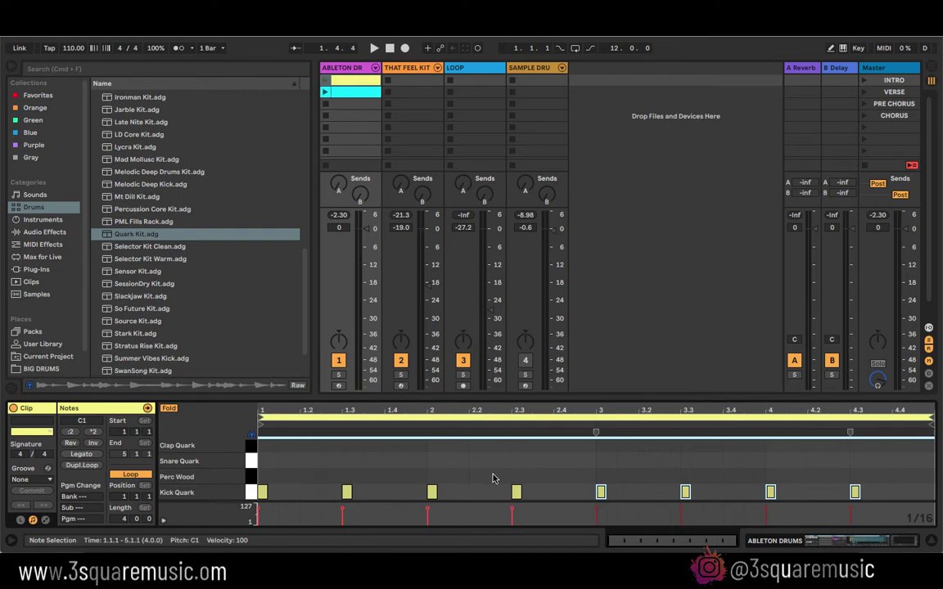
Step: Add Snare Quark notes at 1.2 and at the start of bar 2, and start playback
{"action": "double_click", "coordinate": [302, 461]}
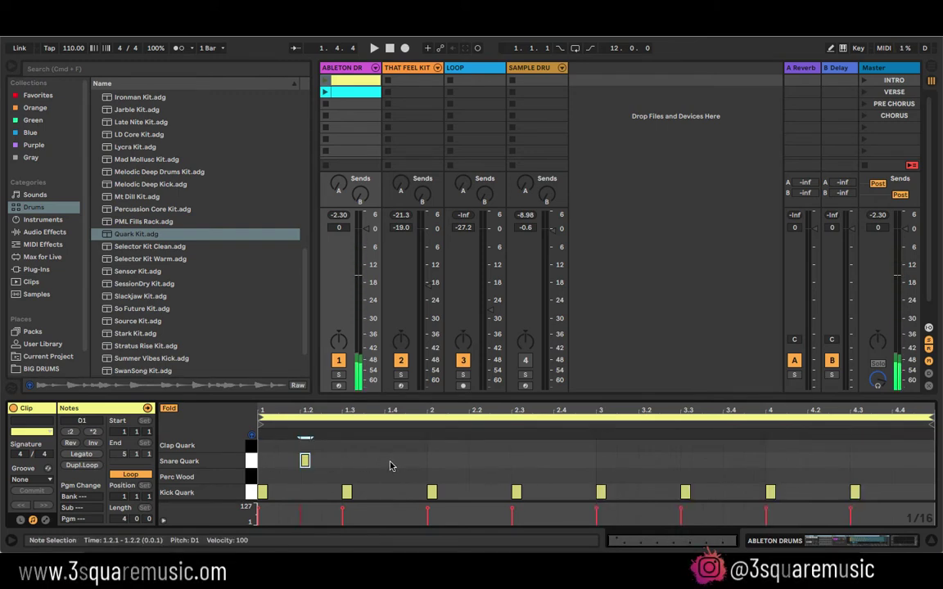
{"action": "double_click", "coordinate": [432, 461]}
{"action": "key", "text": "space"}
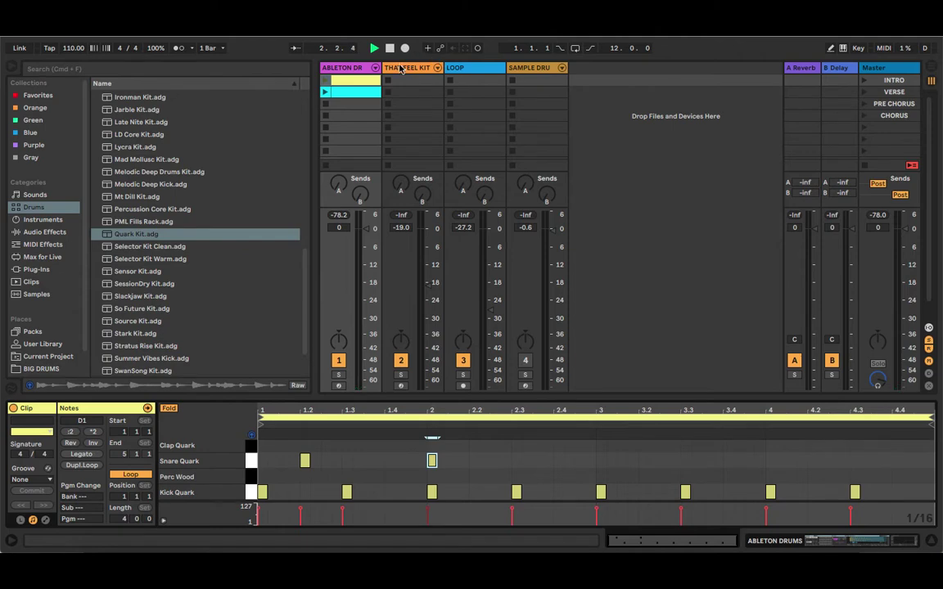
Step: Delete the clip in the ABLETON DRUMS track's second slot and launch the INTRO scene to audition the beat
{"action": "left_click", "coordinate": [367, 93]}
{"action": "key", "text": "Delete"}
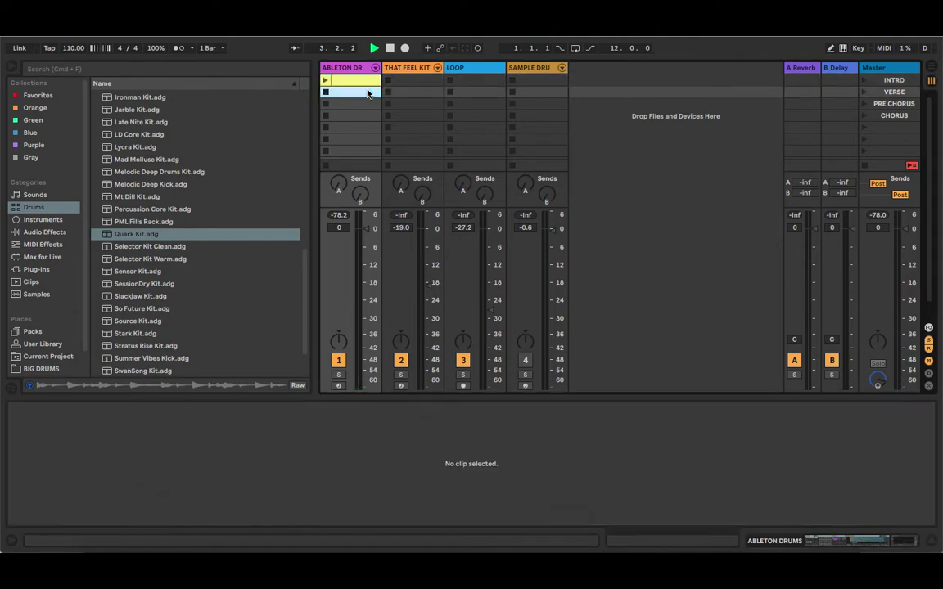
{"action": "left_click", "coordinate": [363, 86]}
{"action": "left_click", "coordinate": [863, 84]}
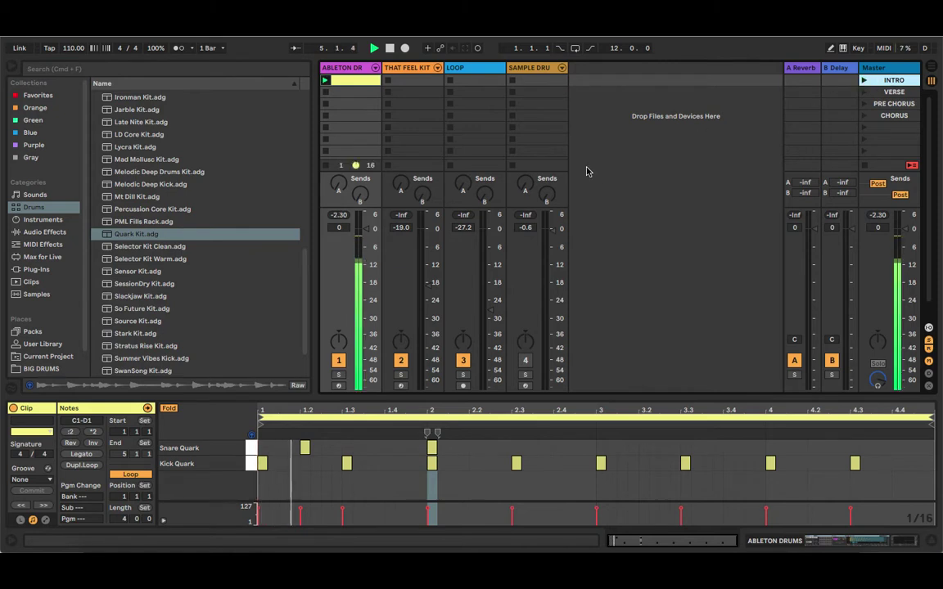
{"action": "key", "text": "space"}
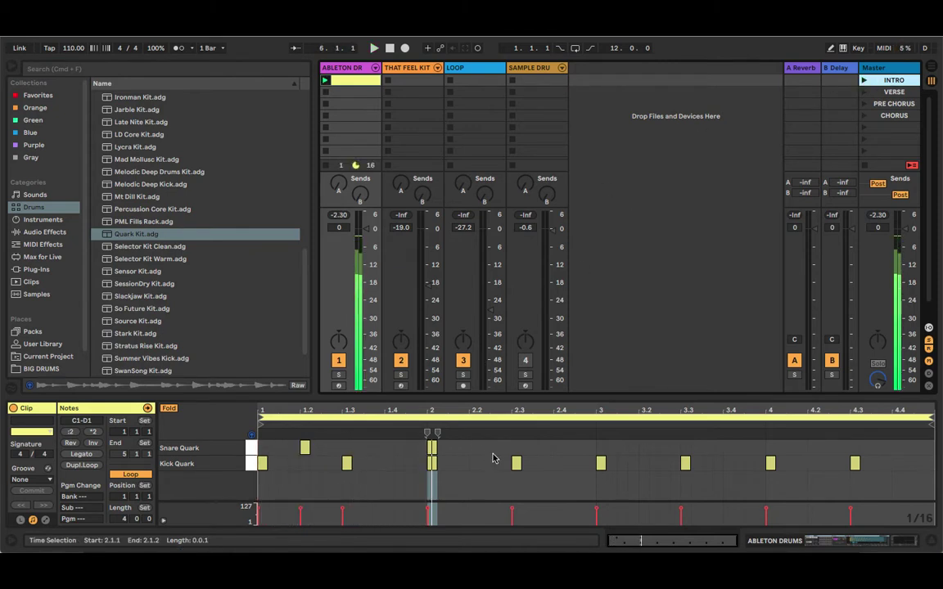
Step: Move the bar 2 snare to 1.4, and duplicate both snares across the remaining three bars, auditioning the pattern
{"action": "left_click_drag", "start_coordinate": [434, 448], "coordinate": [390, 447]}
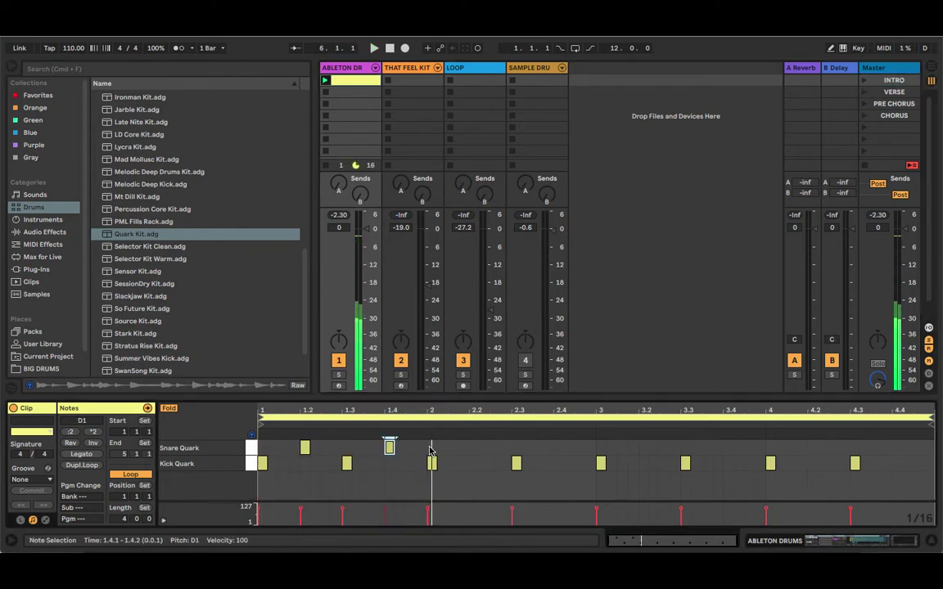
{"action": "left_click", "coordinate": [248, 448]}
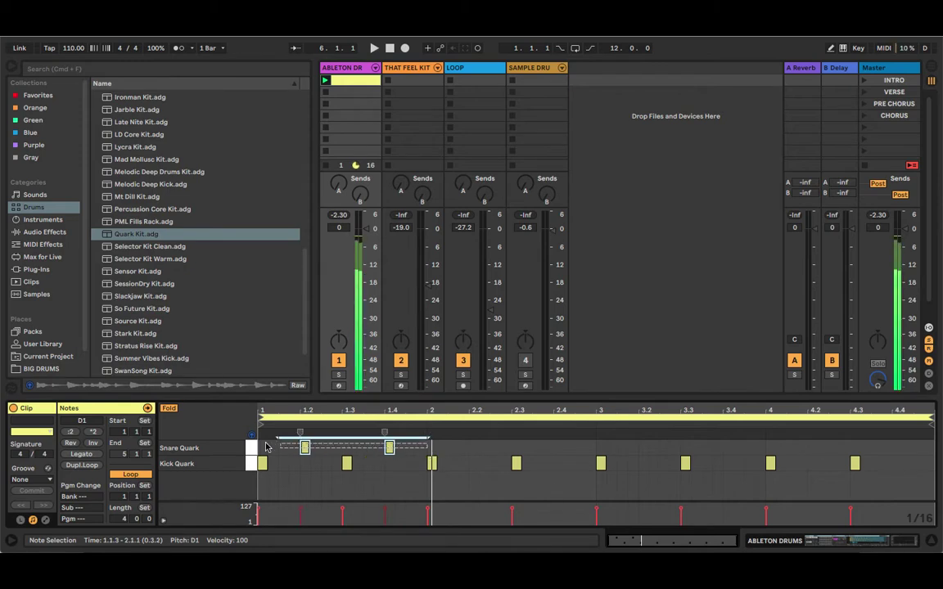
{"action": "key", "text": "super+d"}
{"action": "key", "text": "super+d"}
{"action": "key", "text": "super+d"}
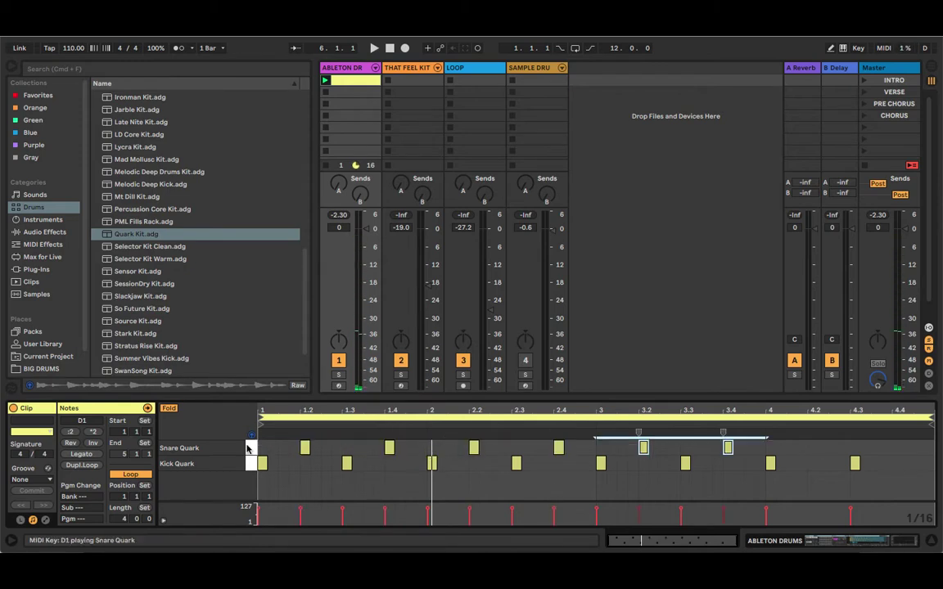
{"action": "key", "text": "space"}
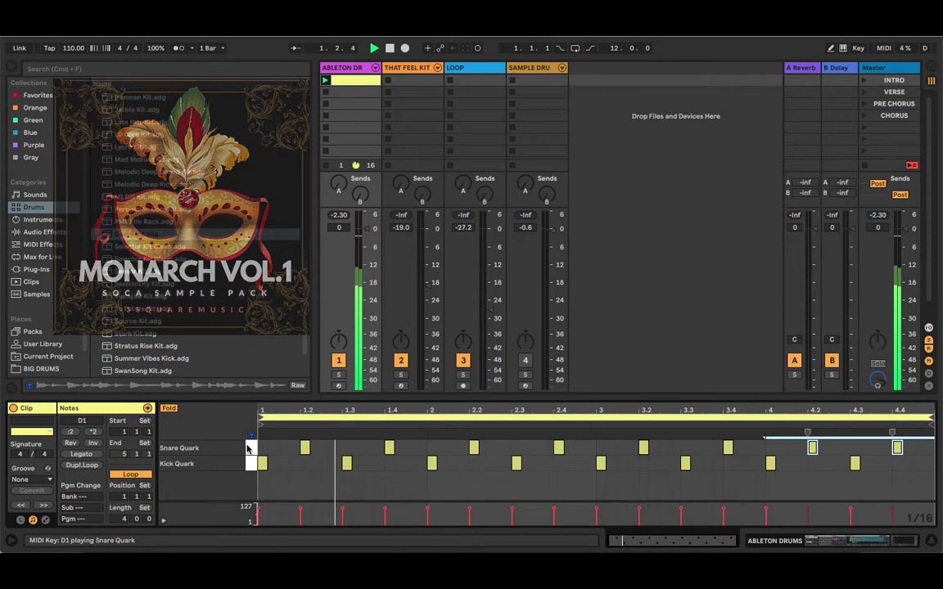
{"action": "key", "text": "space"}
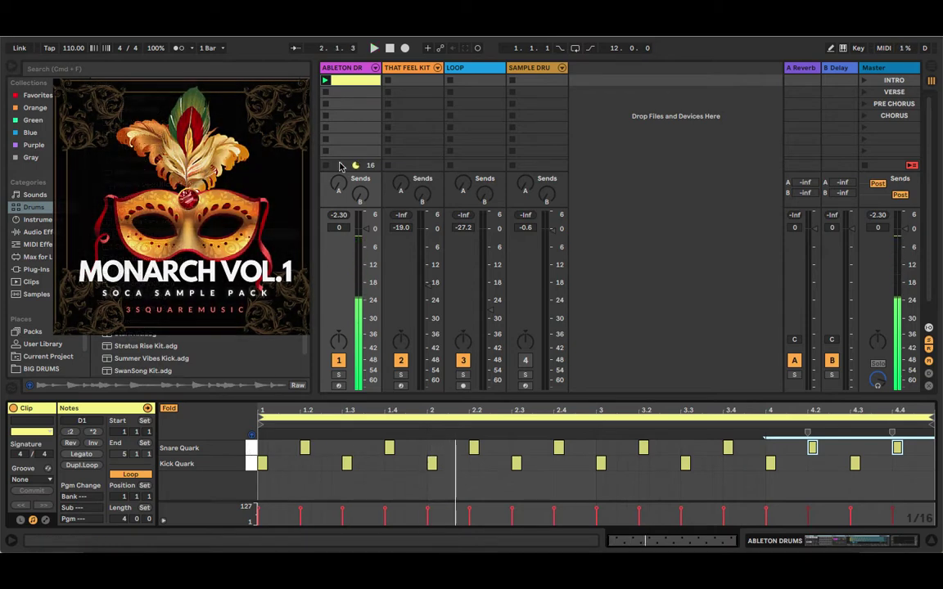
Step: Set the Snare Quark pad's sample transposition to +4 st and its fade-out to 1.52 s while listening to the beat
{"action": "double_click", "coordinate": [358, 69]}
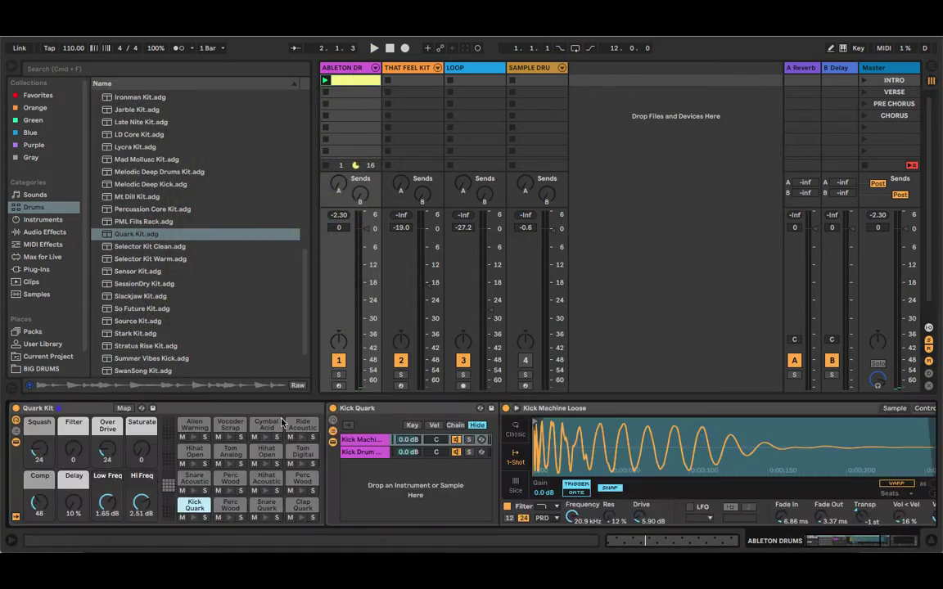
{"action": "left_click", "coordinate": [267, 507]}
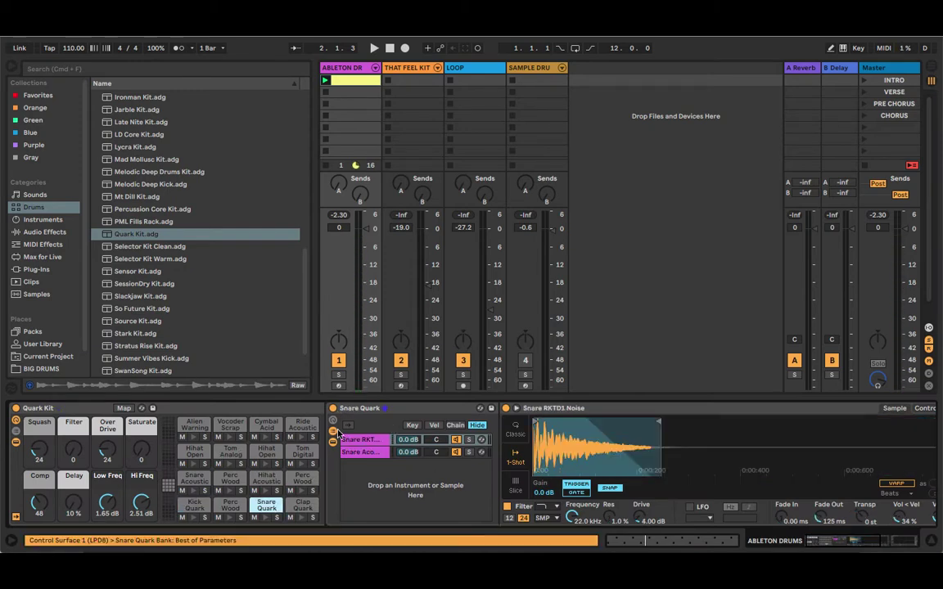
{"action": "scroll", "coordinate": [536, 453], "scroll_direction": "right", "scroll_amount": 5}
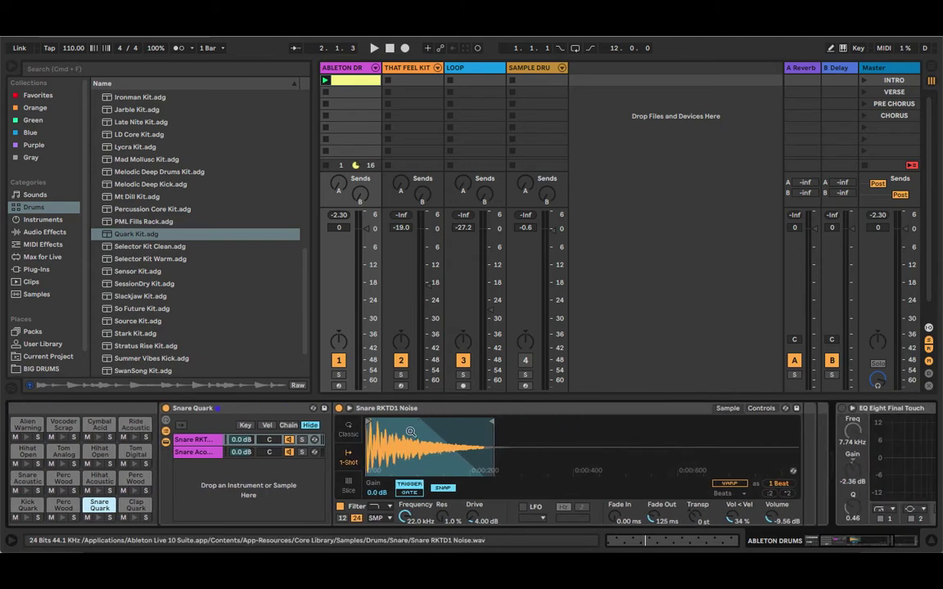
{"action": "left_click", "coordinate": [350, 410]}
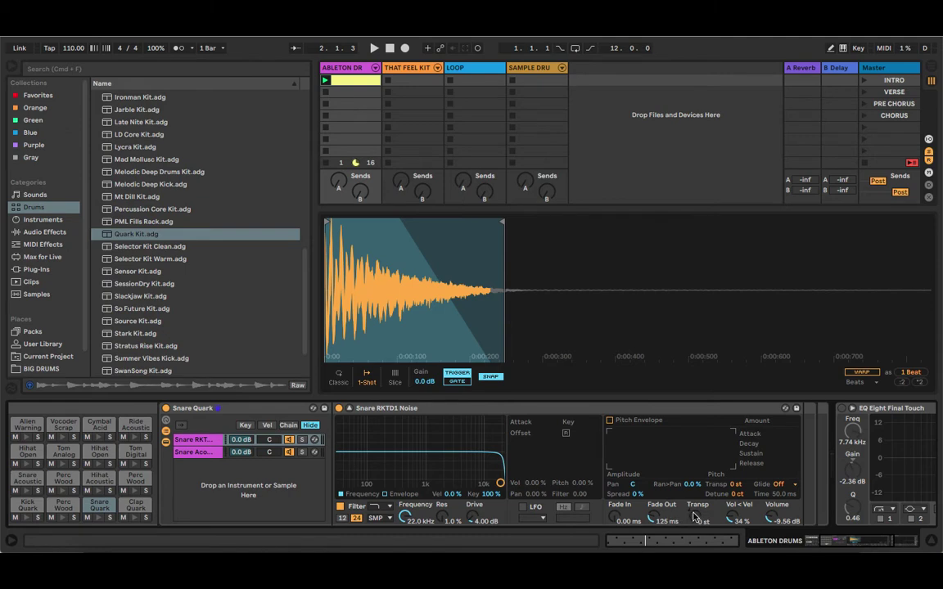
{"action": "left_click_drag", "start_coordinate": [694, 517], "coordinate": [694, 507]}
{"action": "key", "text": "space"}
{"action": "left_click_drag", "start_coordinate": [655, 515], "coordinate": [655, 462]}
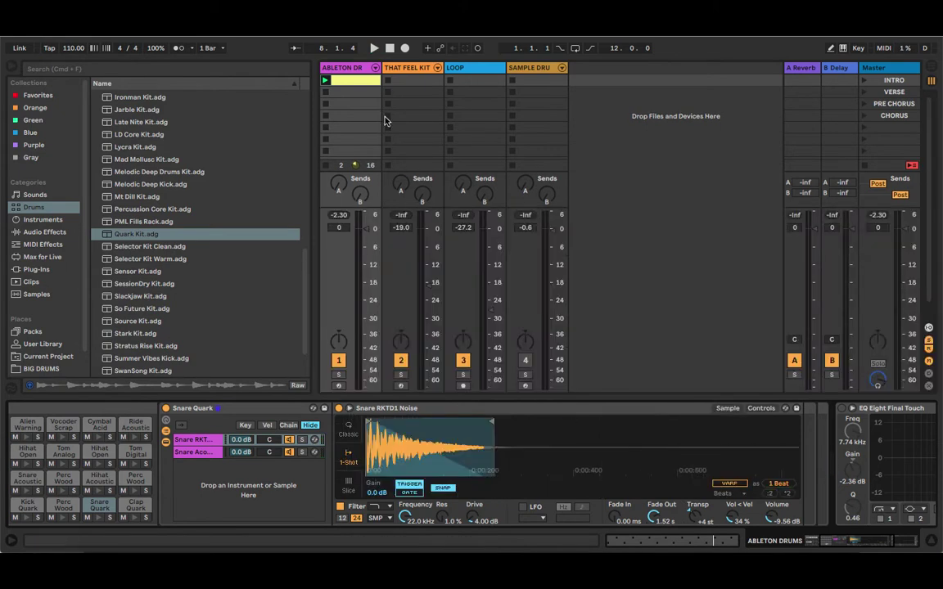
Step: Show all kit lanes in the ABLETON DRUMS clip and add a Vocoder Scrap Uhh note at 1.2 with velocity 1
{"action": "left_click", "coordinate": [360, 81]}
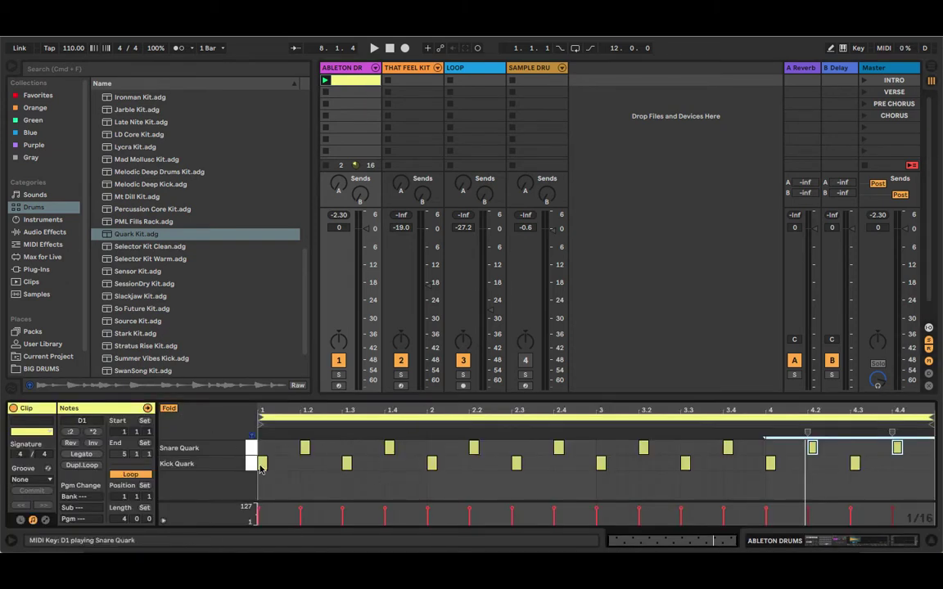
{"action": "left_click", "coordinate": [173, 409]}
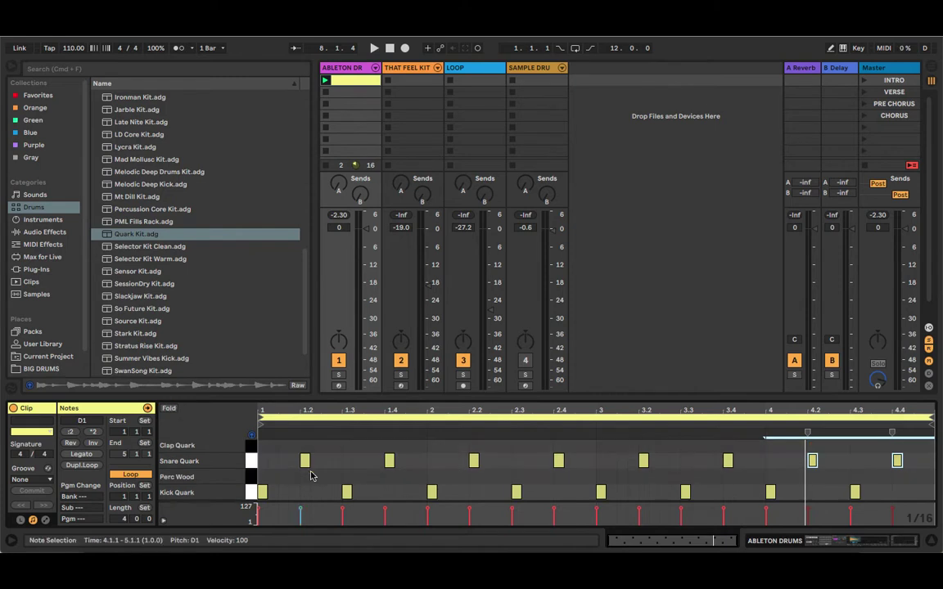
{"action": "scroll", "coordinate": [311, 476], "scroll_direction": "up", "scroll_amount": 4}
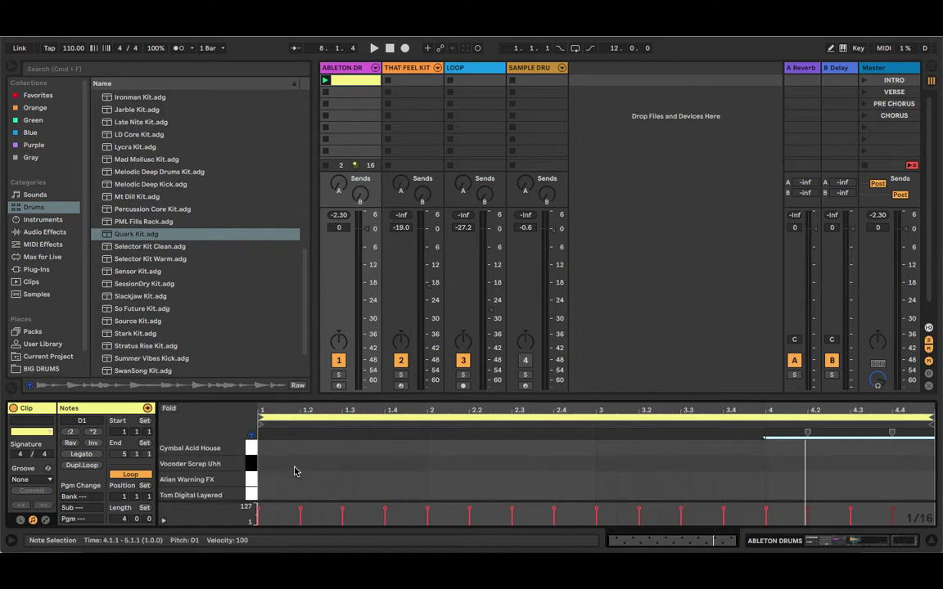
{"action": "scroll", "coordinate": [296, 464], "scroll_direction": "down", "scroll_amount": 1}
{"action": "double_click", "coordinate": [302, 463]}
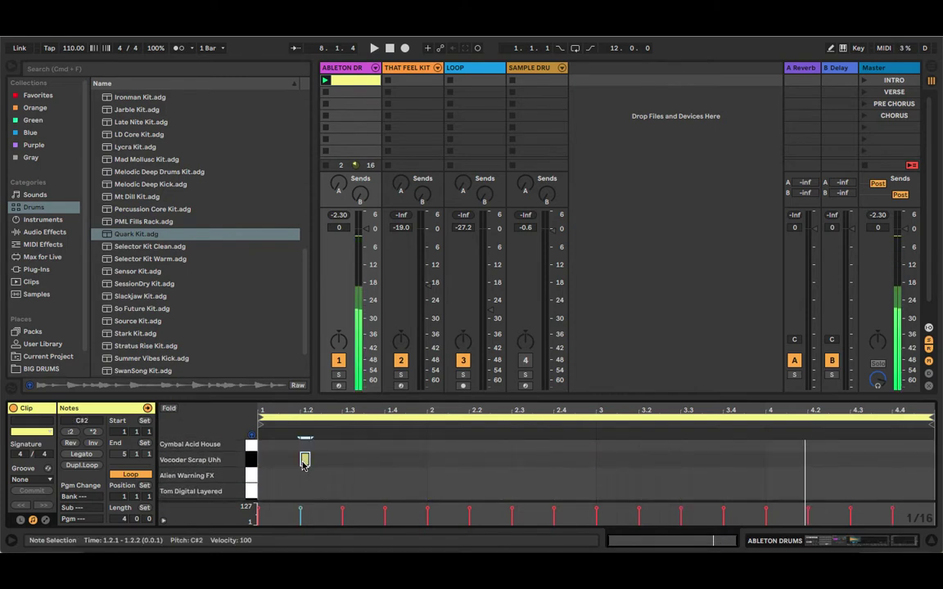
{"action": "left_click_drag", "start_coordinate": [301, 512], "coordinate": [301, 517]}
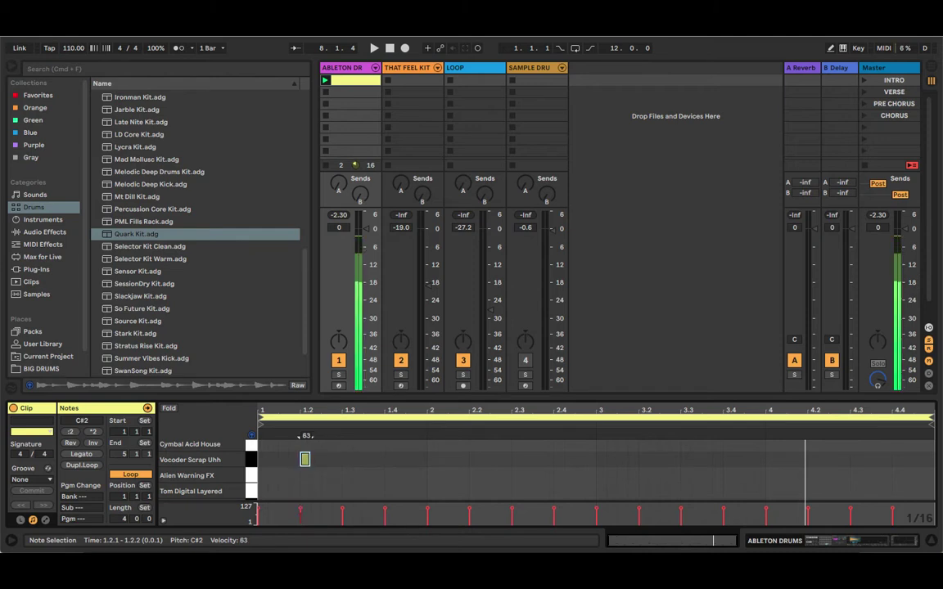
{"action": "left_click_drag", "start_coordinate": [304, 461], "coordinate": [304, 464]}
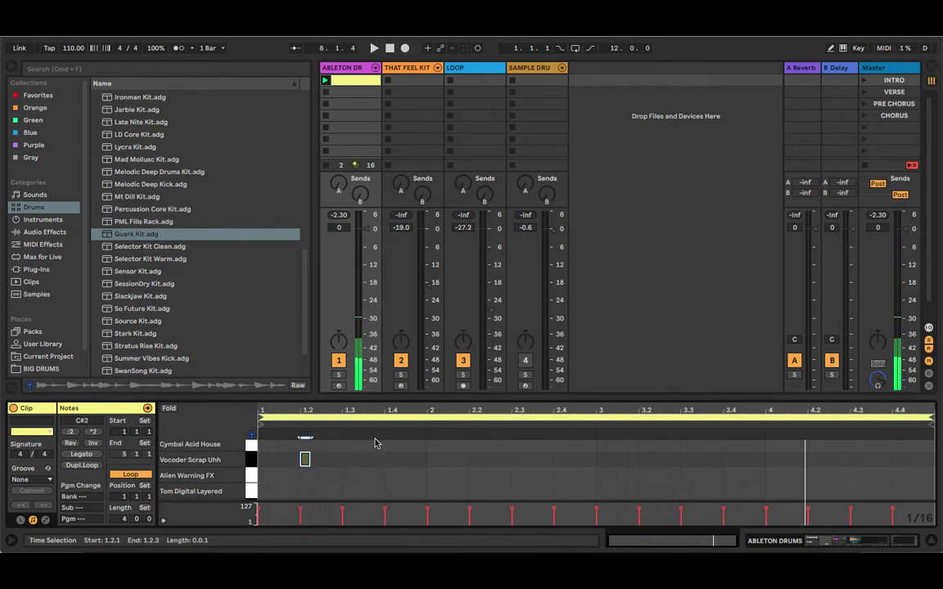
Step: Audition the beat, then add a second Vocoder Scrap Uhh note at 1.4 and lower its velocity to match the first
{"action": "scroll", "coordinate": [415, 465], "scroll_direction": "down", "scroll_amount": 3}
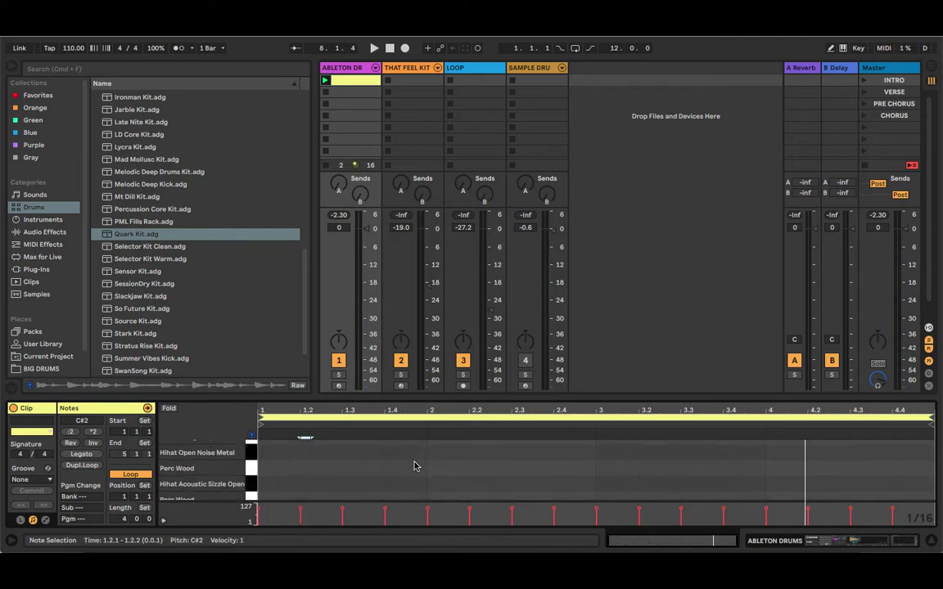
{"action": "scroll", "coordinate": [415, 464], "scroll_direction": "up", "scroll_amount": 5}
{"action": "key", "text": "space"}
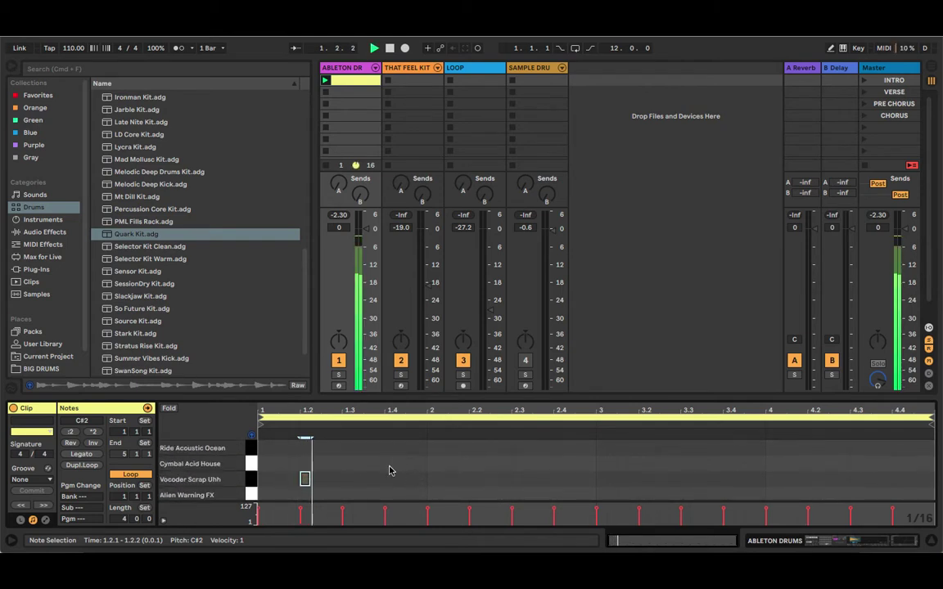
{"action": "double_click", "coordinate": [390, 478]}
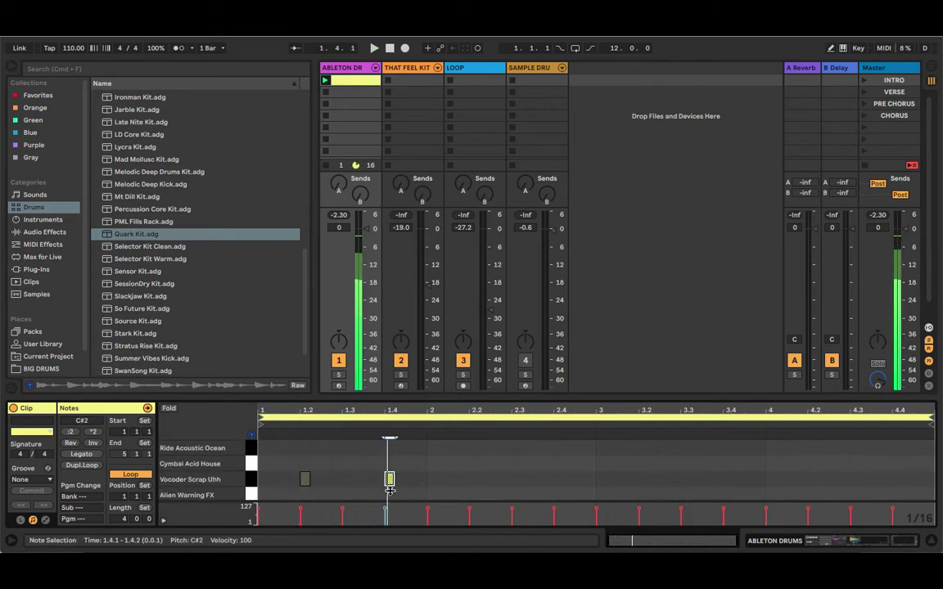
{"action": "left_click", "coordinate": [305, 479]}
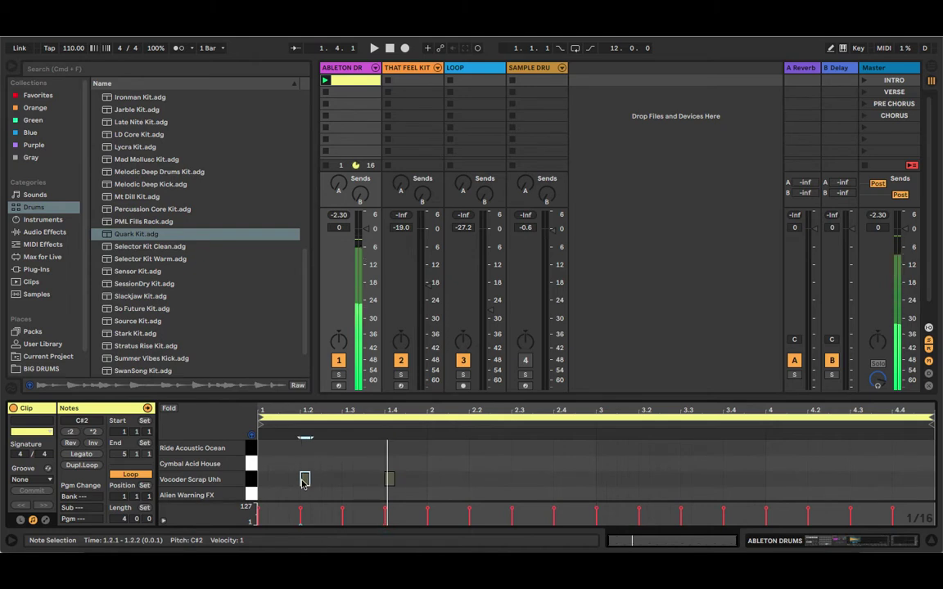
Step: Duplicate both Vocoder Scrap Uhh notes across the remaining three bars of the clip
{"action": "left_click_drag", "start_coordinate": [429, 481], "coordinate": [236, 479]}
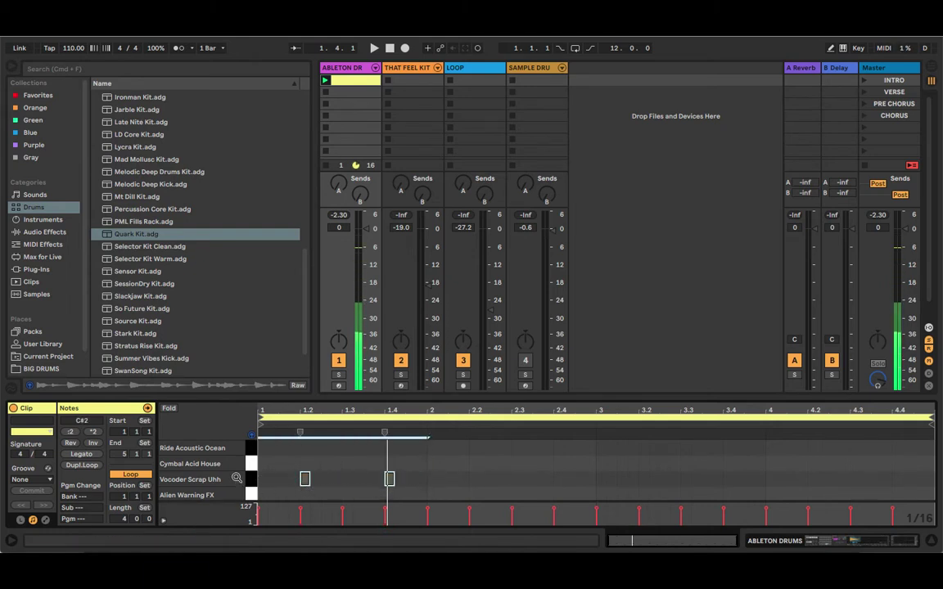
{"action": "key", "text": "super+d"}
{"action": "key", "text": "ctrl+d"}
{"action": "key", "text": "ctrl+d"}
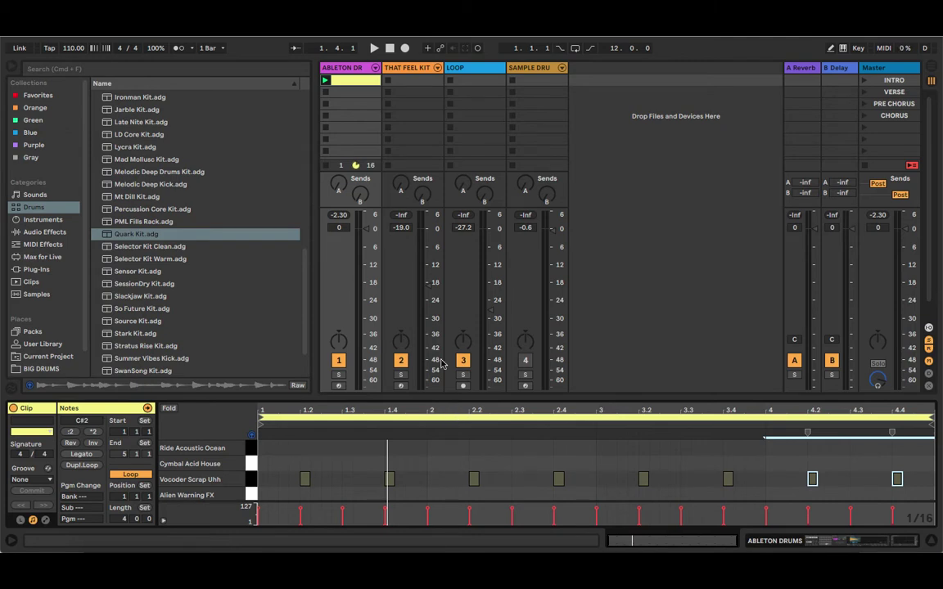
Step: While the beat plays, set the Vocoder Scrap Uhh sample's fade-out to 24.4 ms and trim its end to about 115 ms
{"action": "key", "text": "space"}
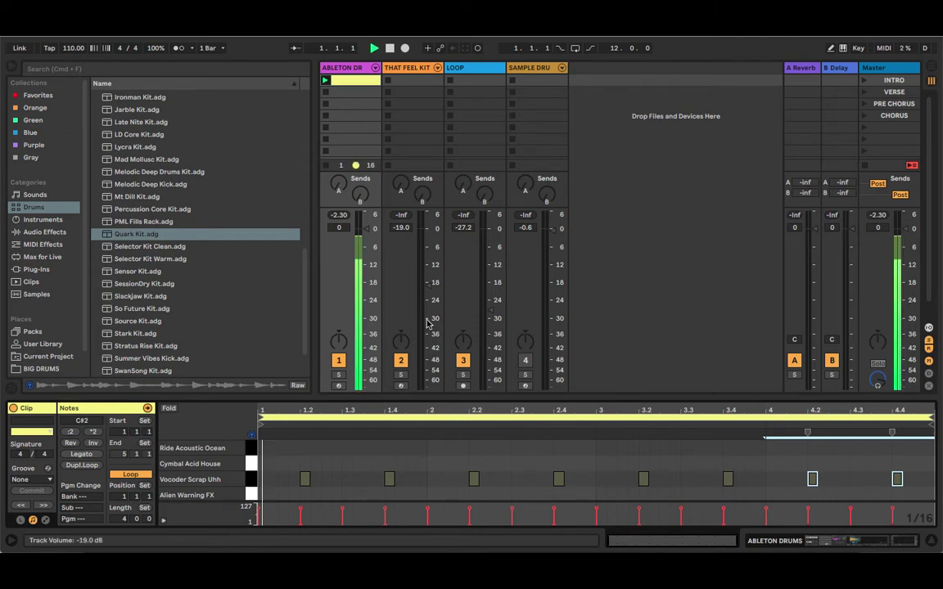
{"action": "left_click", "coordinate": [353, 72]}
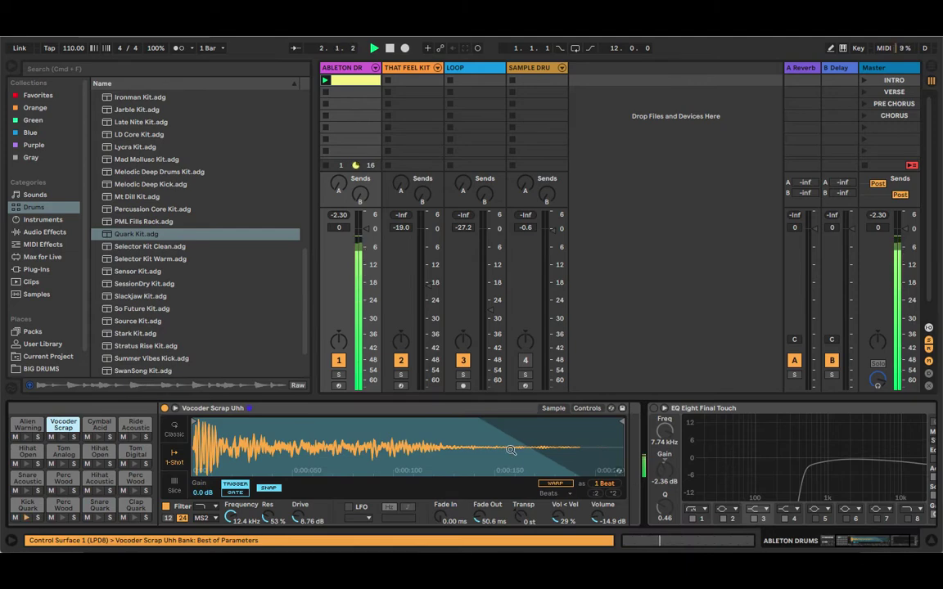
{"action": "scroll", "coordinate": [472, 460], "scroll_direction": "left", "scroll_amount": 3}
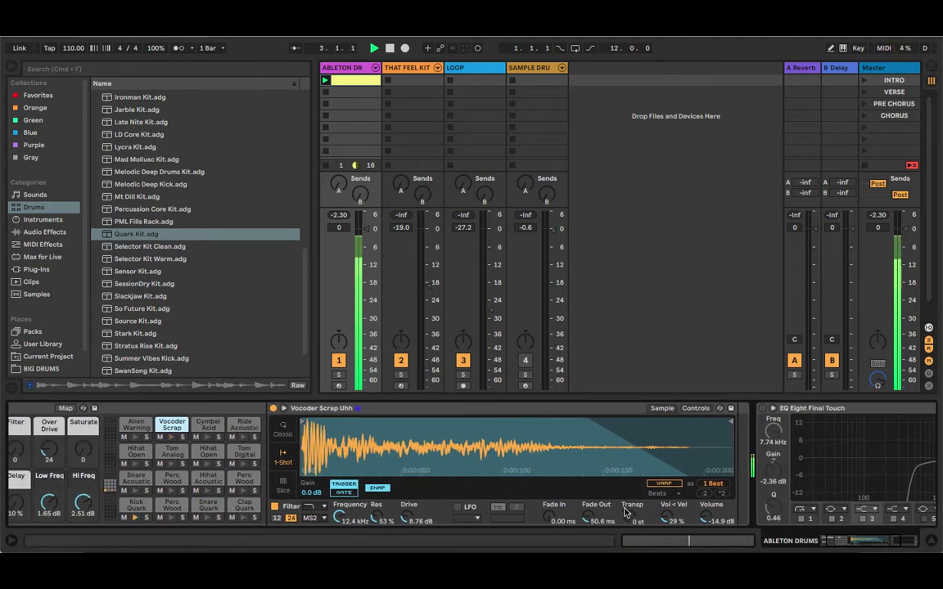
{"action": "left_click_drag", "start_coordinate": [588, 518], "coordinate": [587, 529]}
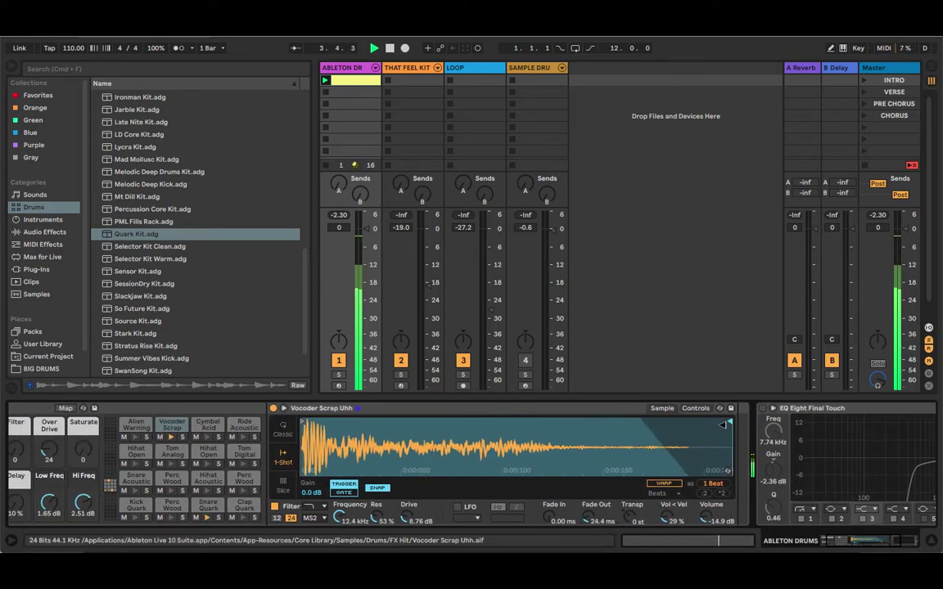
{"action": "mouse_move", "coordinate": [731, 422]}
{"action": "left_mouse_down"}
{"action": "mouse_move", "coordinate": [507, 447]}
{"action": "mouse_move", "coordinate": [531, 448]}
{"action": "left_mouse_up"}
{"action": "key", "text": "space"}
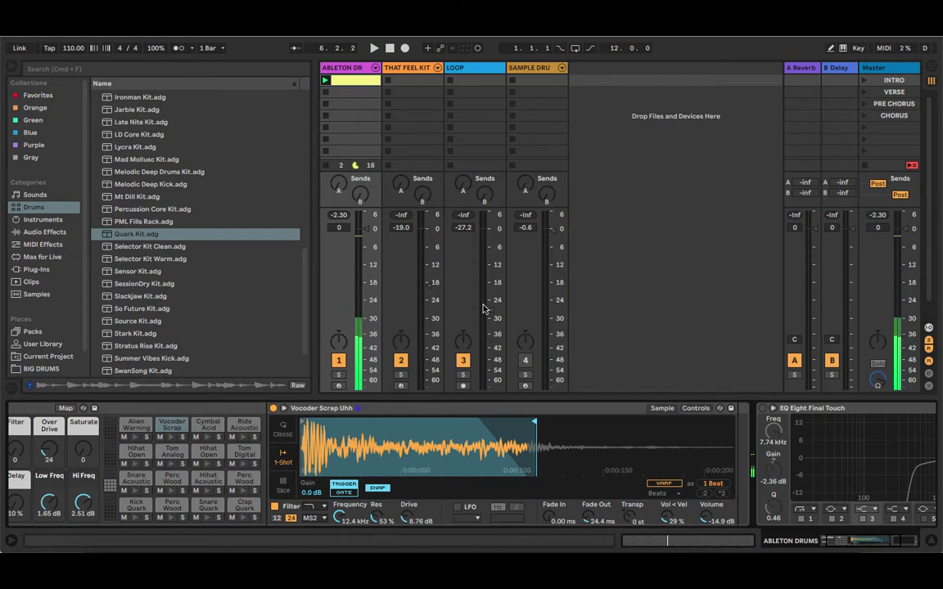
Step: In THAT FEEL KIT, trim the Snare Feel sample to its quiet tail, about 245 to 525 ms, and audition the pad
{"action": "left_click", "coordinate": [415, 71]}
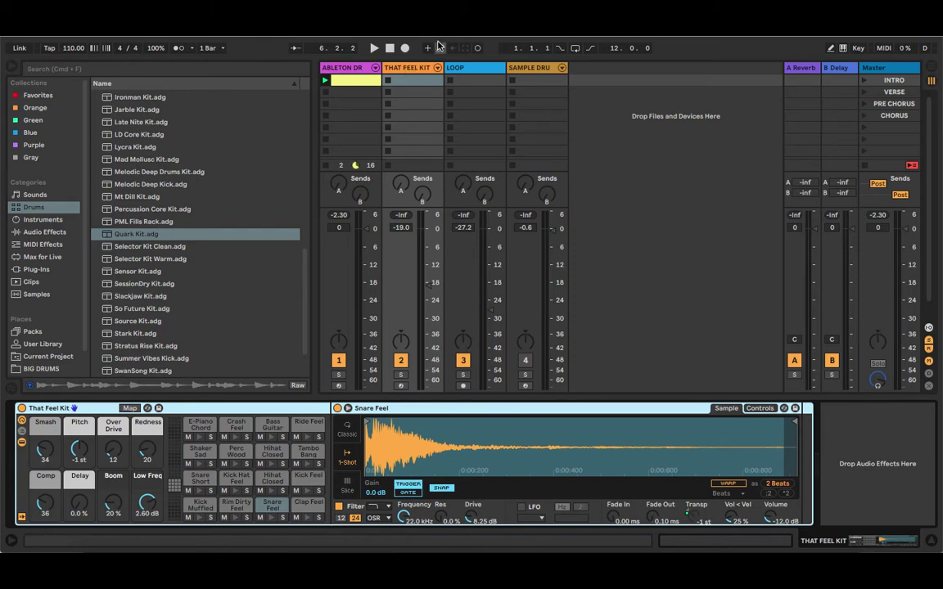
{"action": "left_click", "coordinate": [199, 437]}
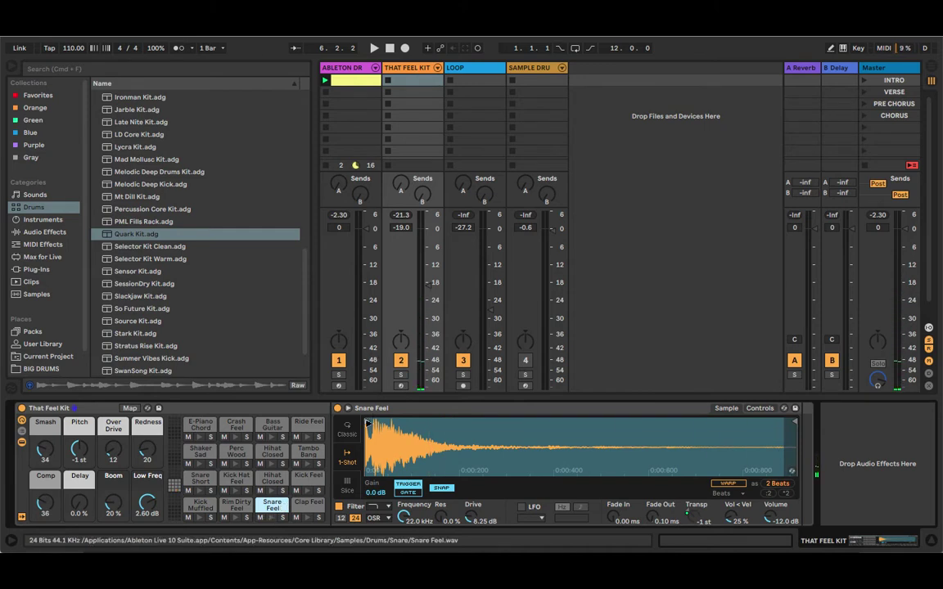
{"action": "left_click_drag", "start_coordinate": [367, 419], "coordinate": [467, 420]}
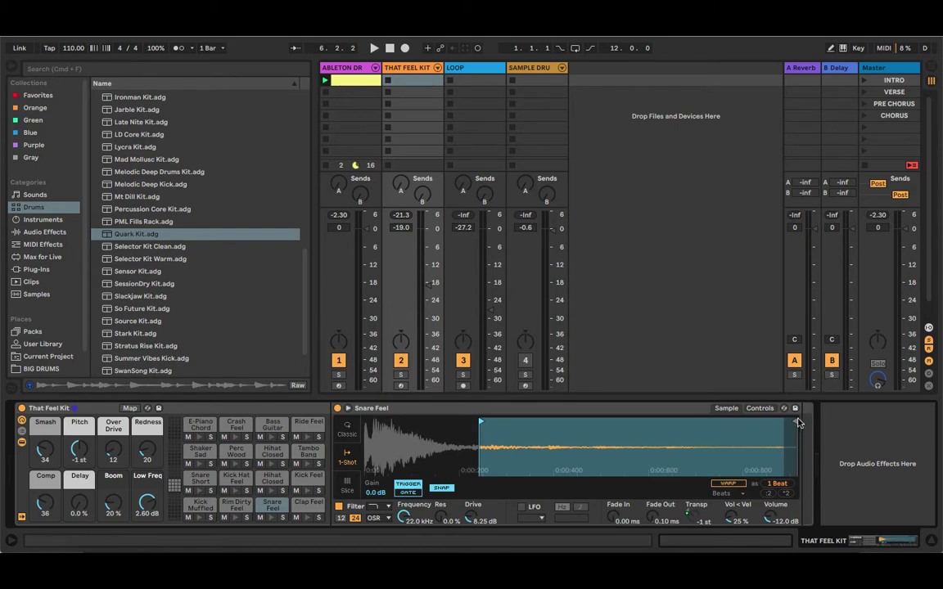
{"action": "left_click_drag", "start_coordinate": [798, 422], "coordinate": [610, 429]}
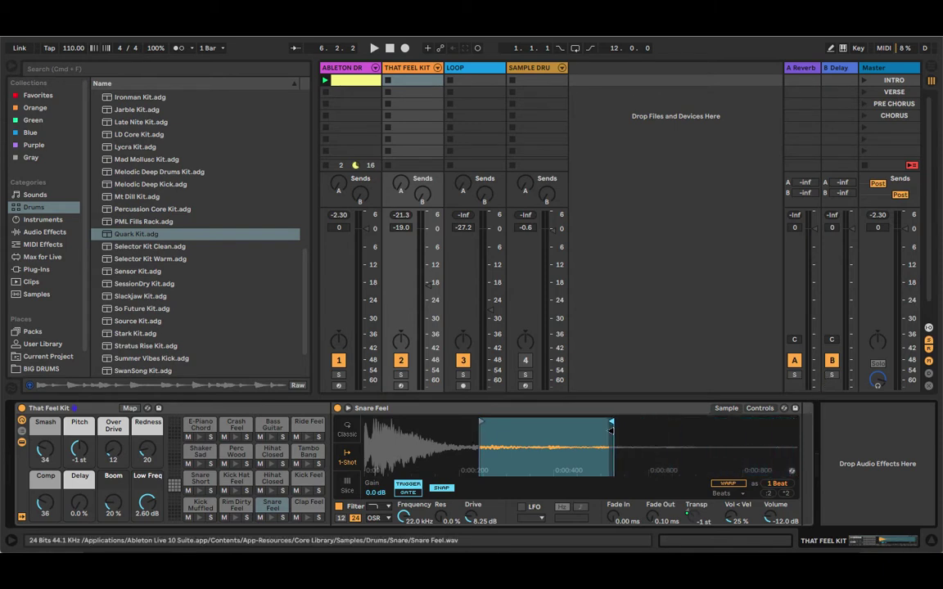
{"action": "left_click", "coordinate": [272, 518]}
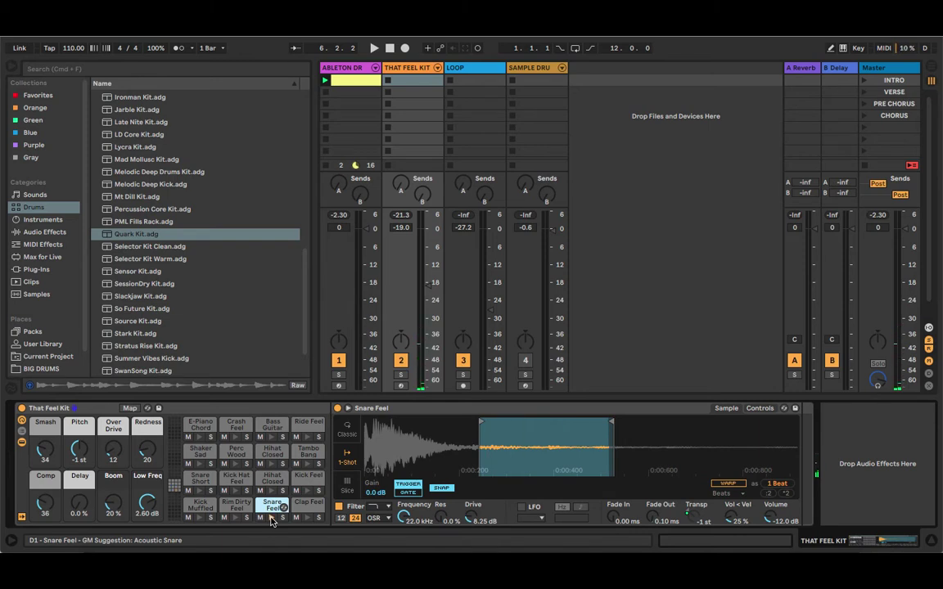
Step: Insert an empty MIDI clip in the THAT FEEL KIT track's first slot and launch the INTRO scene
{"action": "key", "text": "ctrl+shift+m"}
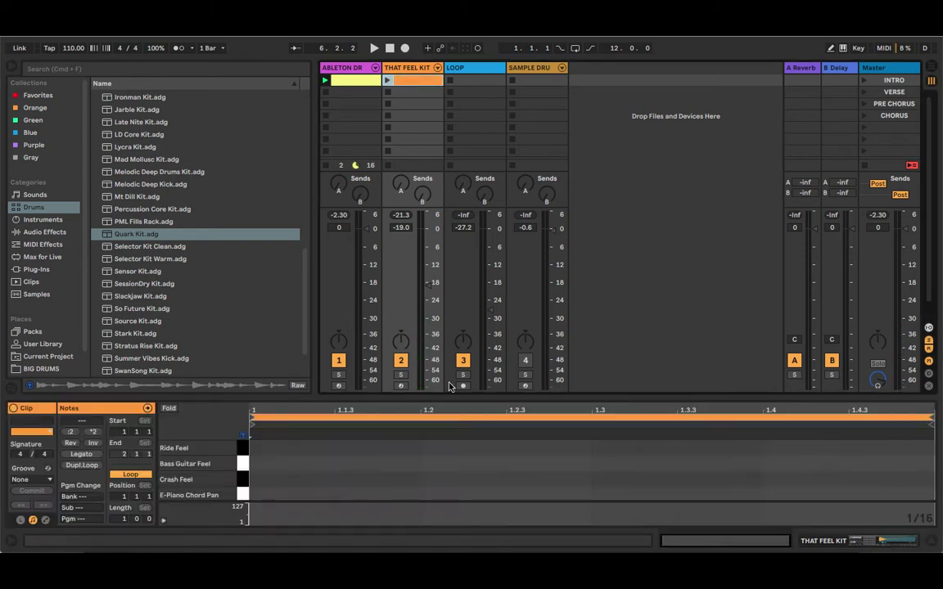
{"action": "left_click", "coordinate": [863, 80]}
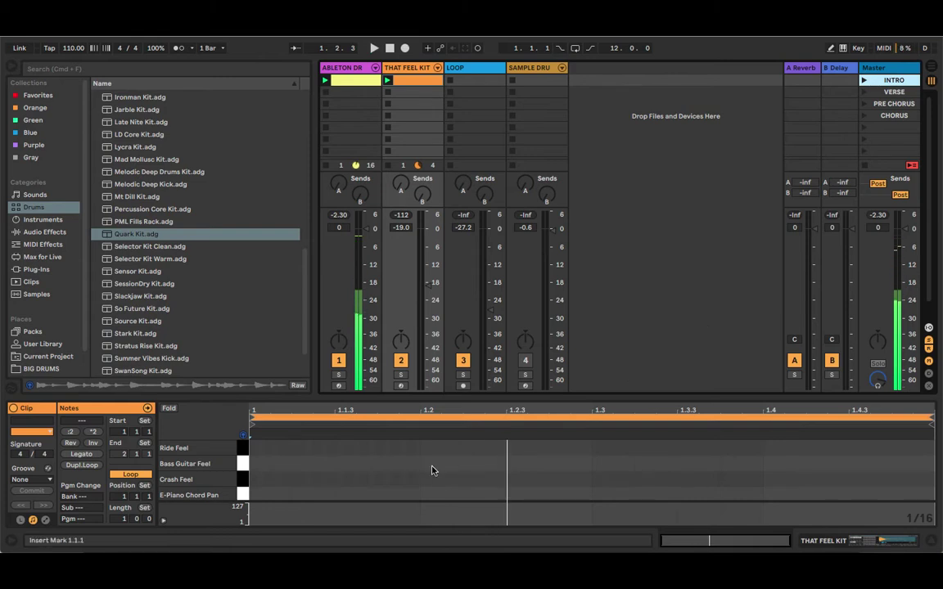
{"action": "key", "text": "space"}
{"action": "left_click", "coordinate": [463, 464]}
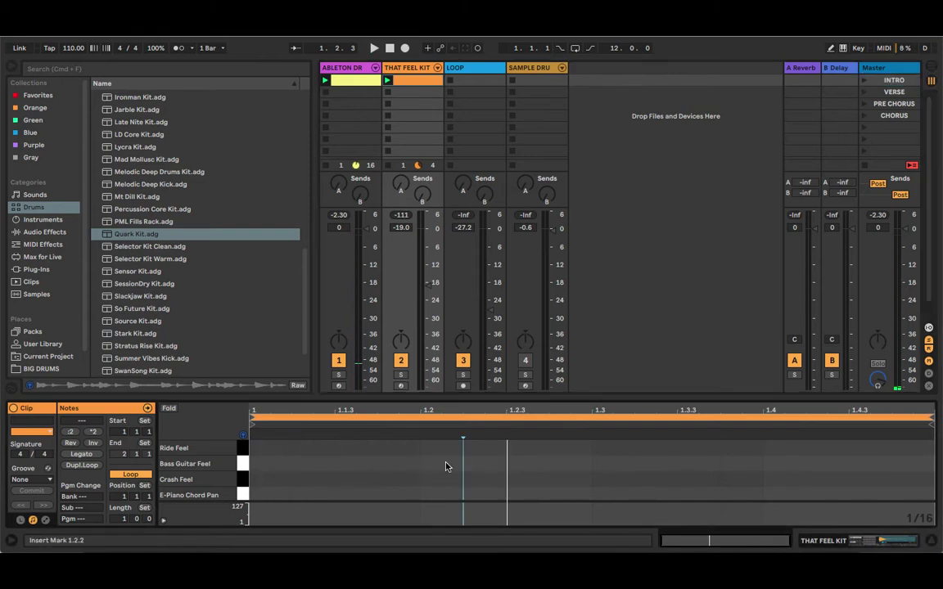
Step: Preview the lower kit sounds, add a Snare Feel note at 1.2 shifted slightly late off the grid, and start playback
{"action": "scroll", "coordinate": [446, 465], "scroll_direction": "down", "scroll_amount": 2}
{"action": "left_click", "coordinate": [243, 494]}
{"action": "left_click", "coordinate": [243, 465]}
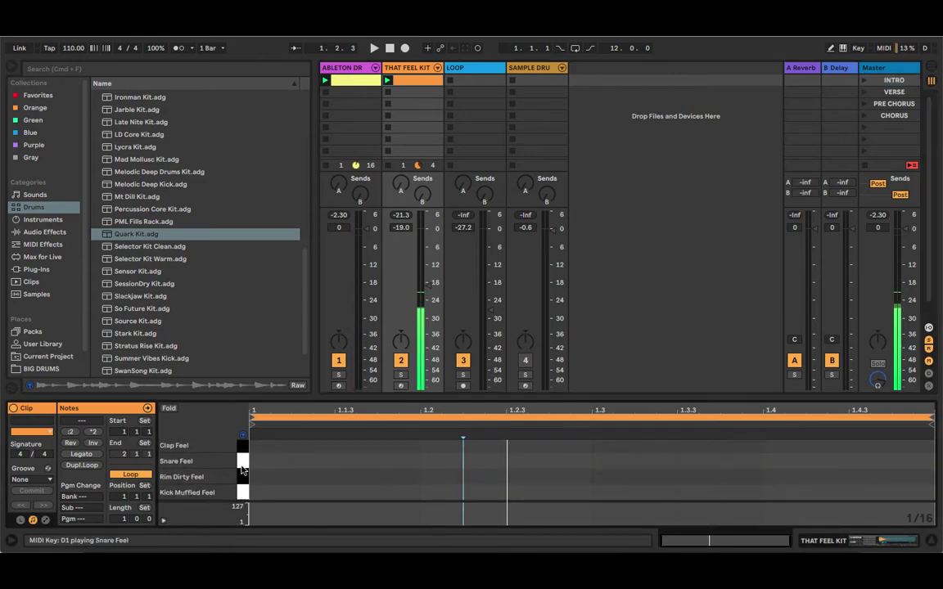
{"action": "left_click", "coordinate": [243, 478]}
{"action": "double_click", "coordinate": [426, 464]}
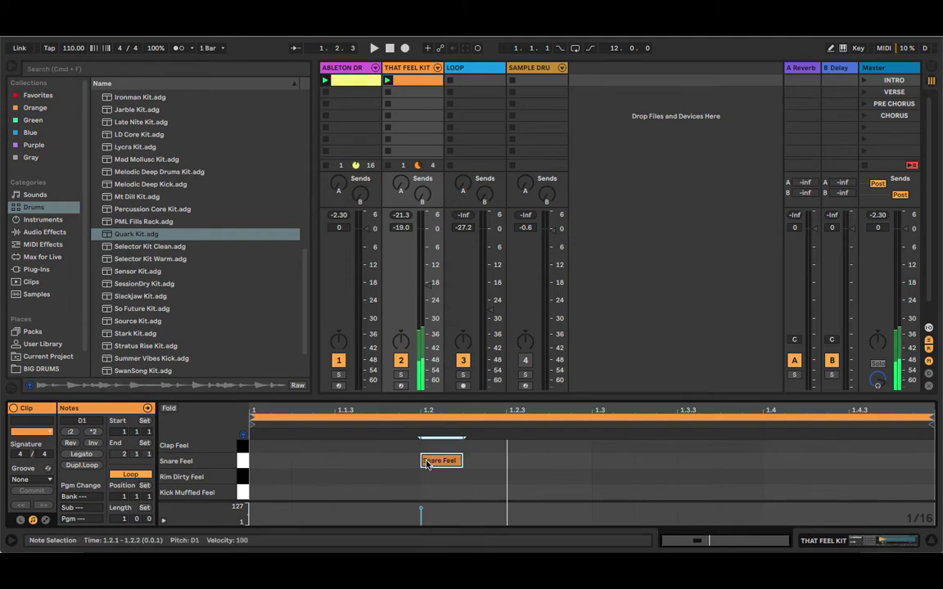
{"action": "left_click_drag", "start_coordinate": [428, 462], "coordinate": [443, 464]}
{"action": "key", "text": "space"}
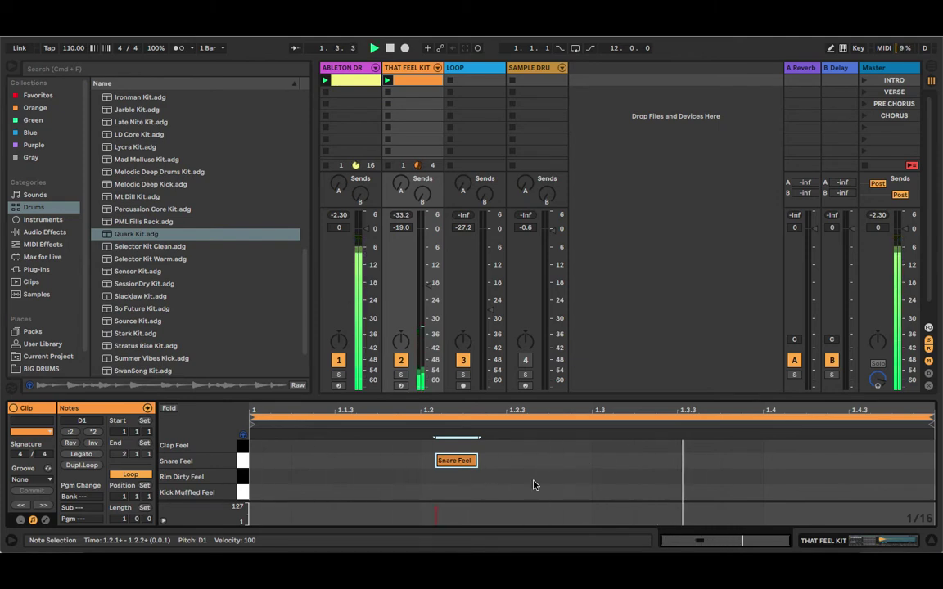
Step: Add a second Snare Feel note slightly after 1.4 and audition it with the beat
{"action": "double_click", "coordinate": [796, 461]}
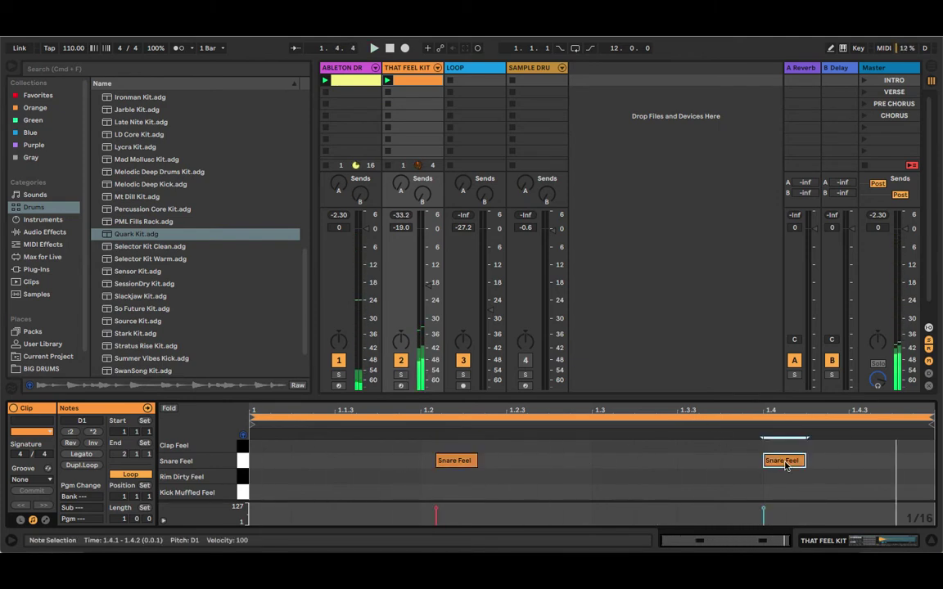
{"action": "mouse_move", "coordinate": [800, 468]}
{"action": "left_mouse_down"}
{"action": "mouse_move", "coordinate": [808, 472]}
{"action": "mouse_move", "coordinate": [802, 464]}
{"action": "left_mouse_up"}
{"action": "key", "text": "space"}
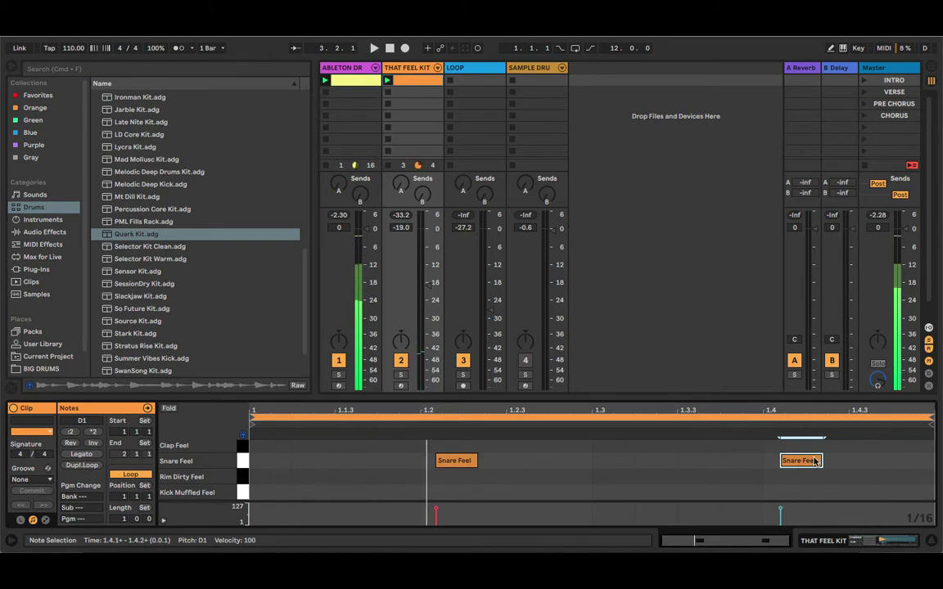
{"action": "left_click", "coordinate": [593, 282]}
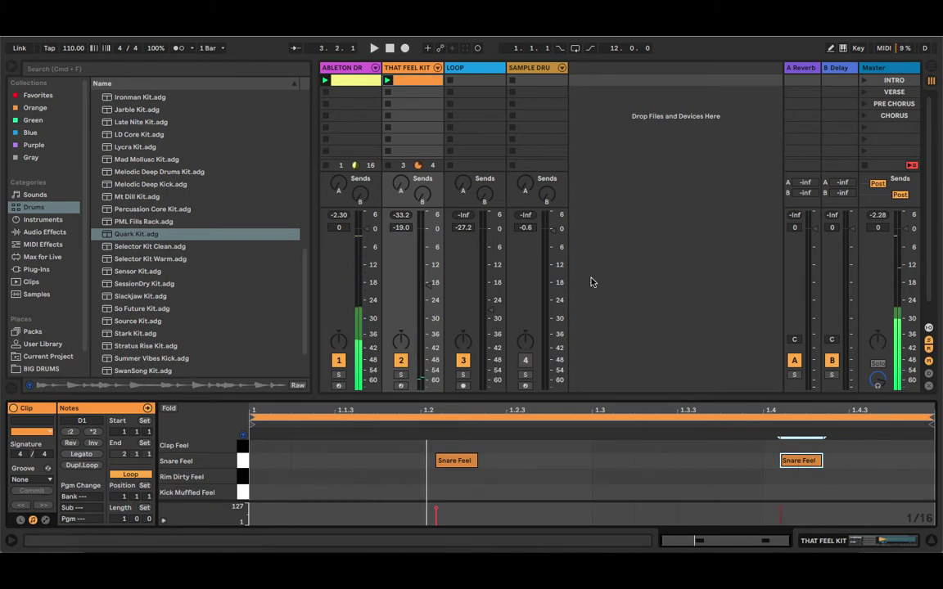
Step: Duplicate the THAT FEEL KIT clip's loop twice so the Snare Feel pattern spans four bars, and play it back
{"action": "left_click", "coordinate": [615, 474]}
{"action": "key", "text": "super+a"}
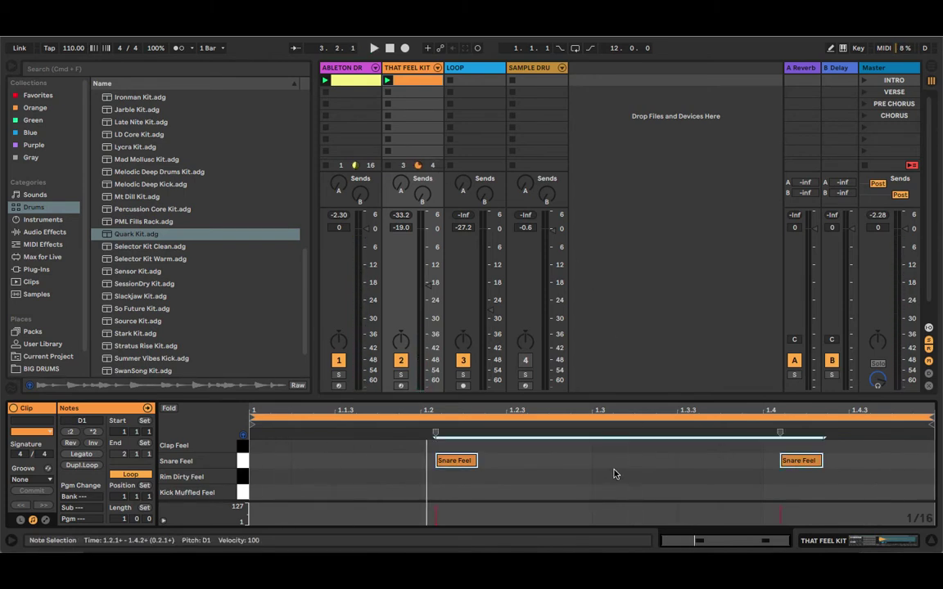
{"action": "left_click", "coordinate": [91, 466]}
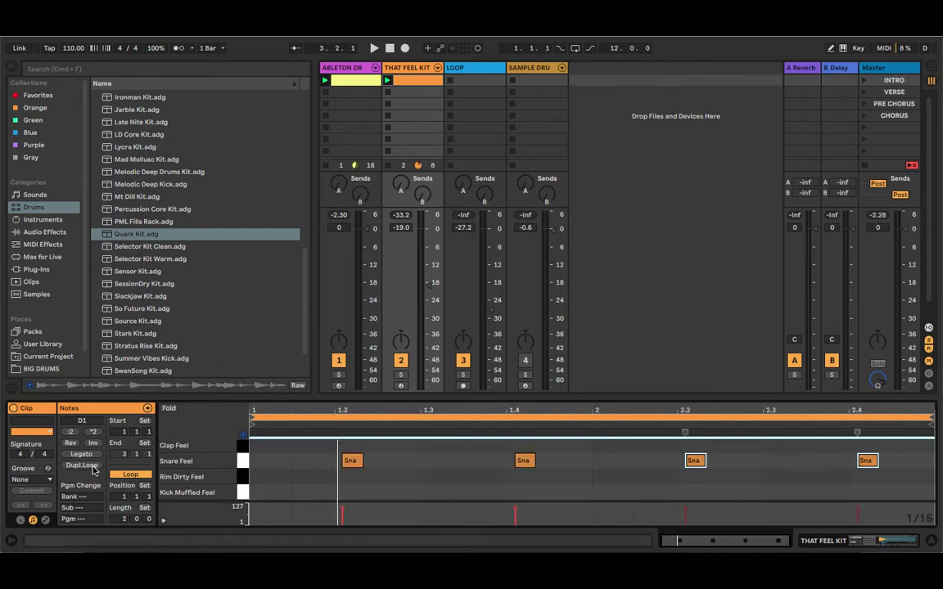
{"action": "left_click", "coordinate": [92, 465]}
{"action": "scroll", "coordinate": [390, 483], "scroll_direction": "up", "scroll_amount": 2}
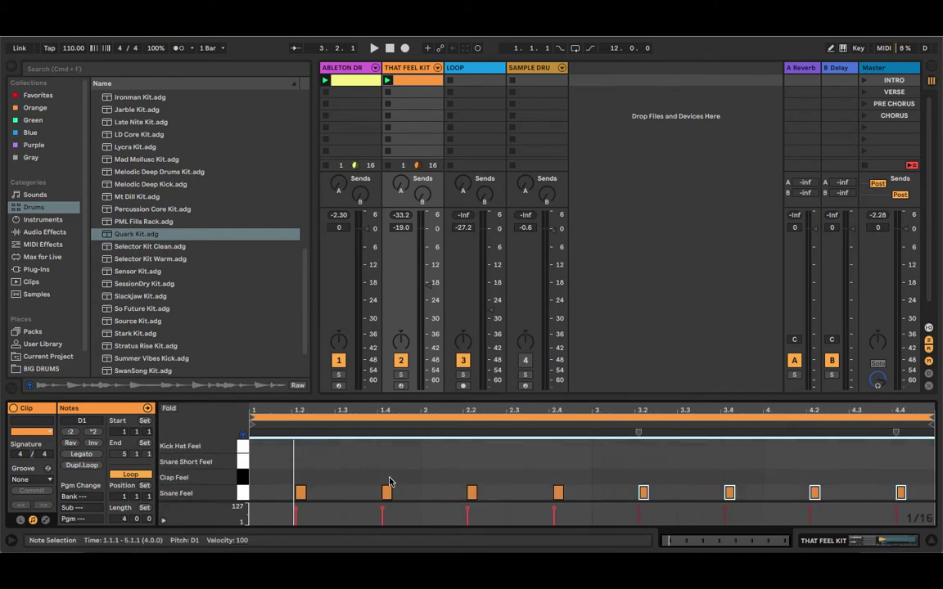
{"action": "scroll", "coordinate": [390, 482], "scroll_direction": "down", "scroll_amount": 1}
{"action": "key", "text": "space"}
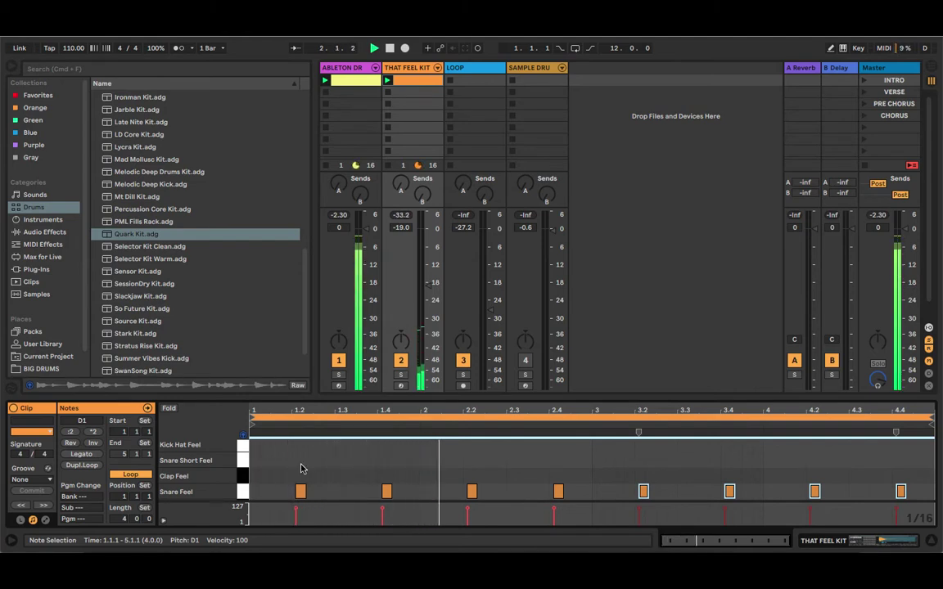
Step: Add two Shaker Sad notes to the THAT FEEL KIT clip at 2.3.2 and 3.1.1 and play the beat
{"action": "double_click", "coordinate": [517, 460]}
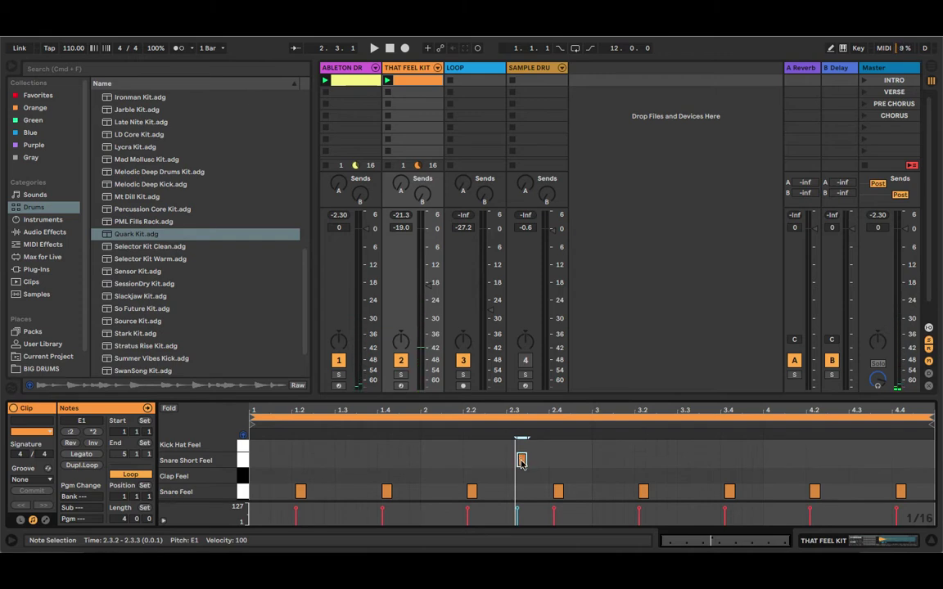
{"action": "mouse_move", "coordinate": [520, 461]}
{"action": "left_mouse_down"}
{"action": "mouse_move", "coordinate": [523, 446]}
{"action": "mouse_move", "coordinate": [528, 500]}
{"action": "mouse_move", "coordinate": [525, 474]}
{"action": "left_mouse_up"}
{"action": "scroll", "coordinate": [520, 456], "scroll_direction": "up", "scroll_amount": 2}
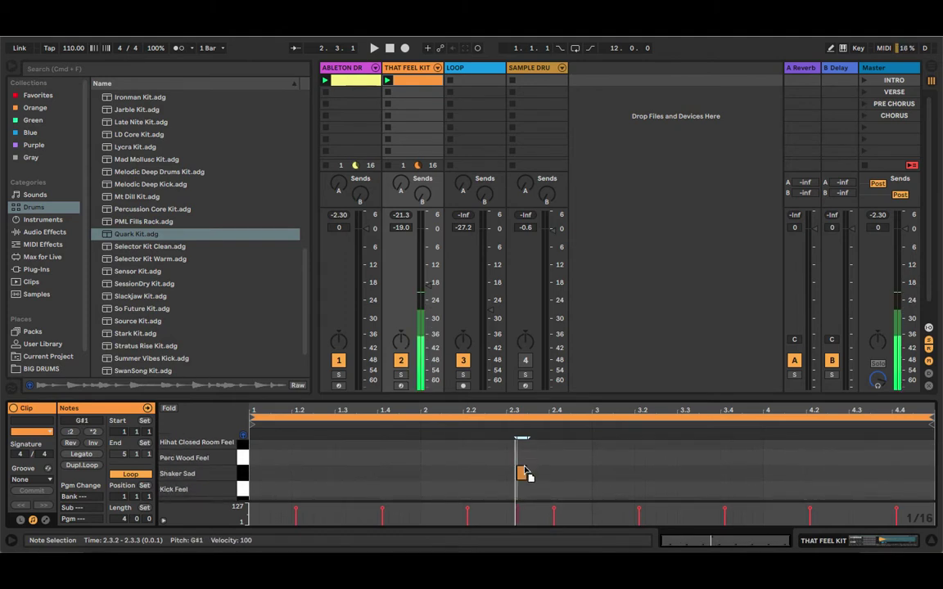
{"action": "double_click", "coordinate": [594, 473]}
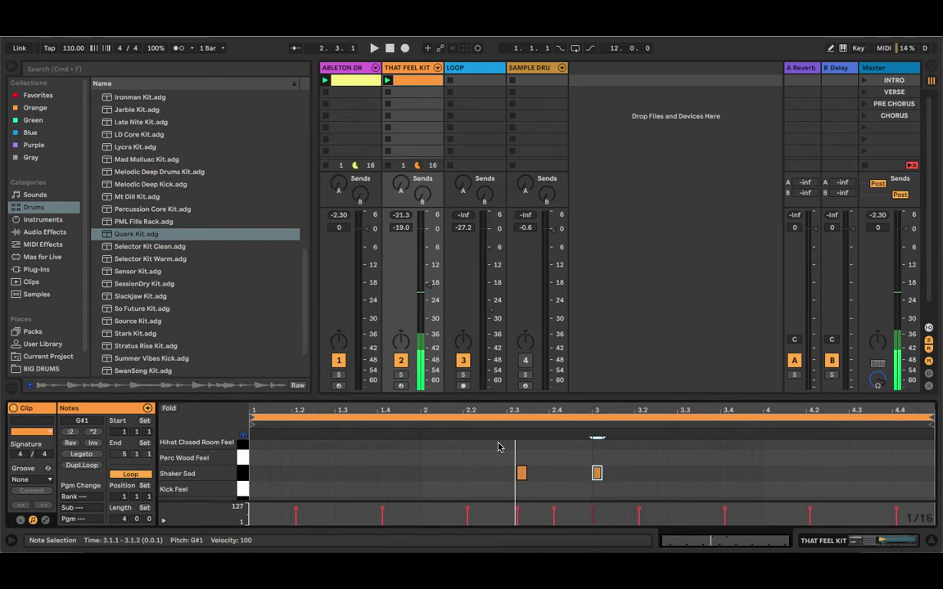
{"action": "key", "text": "space"}
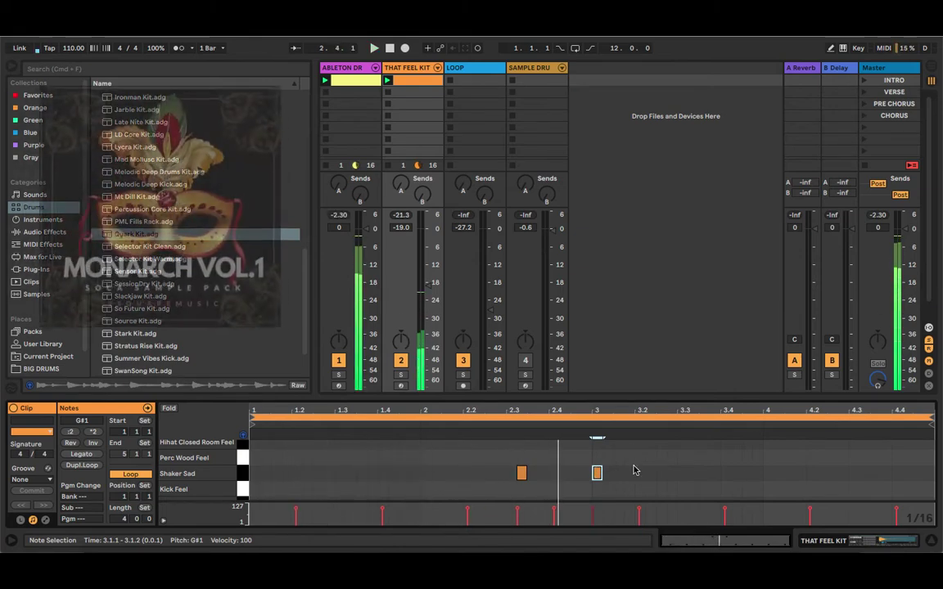
Step: Reposition the two Shaker Sad notes to 2.3.3 and 2.4.1 while auditioning them with the beat
{"action": "left_click_drag", "start_coordinate": [524, 476], "coordinate": [561, 482]}
{"action": "key", "text": "space"}
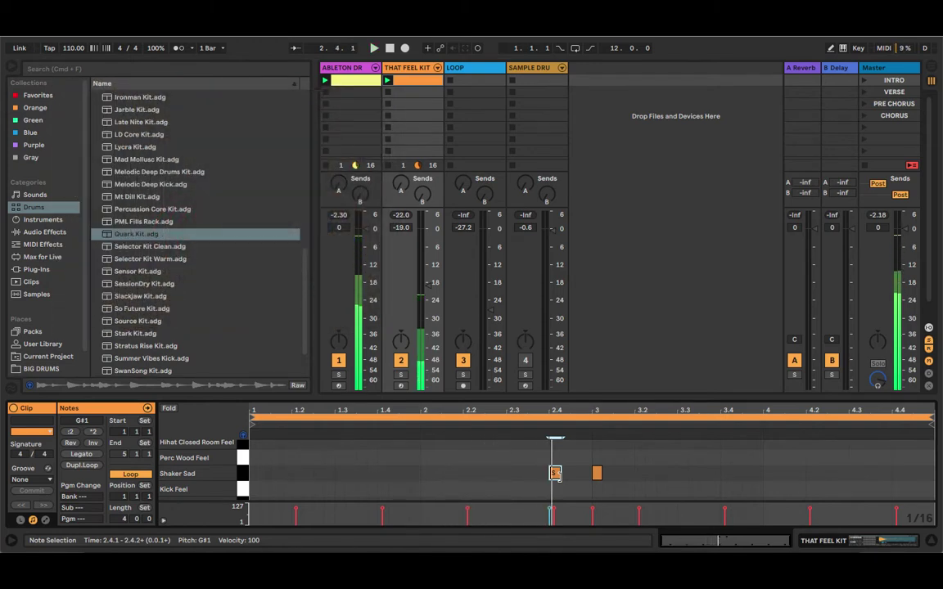
{"action": "left_click_drag", "start_coordinate": [554, 473], "coordinate": [535, 474]}
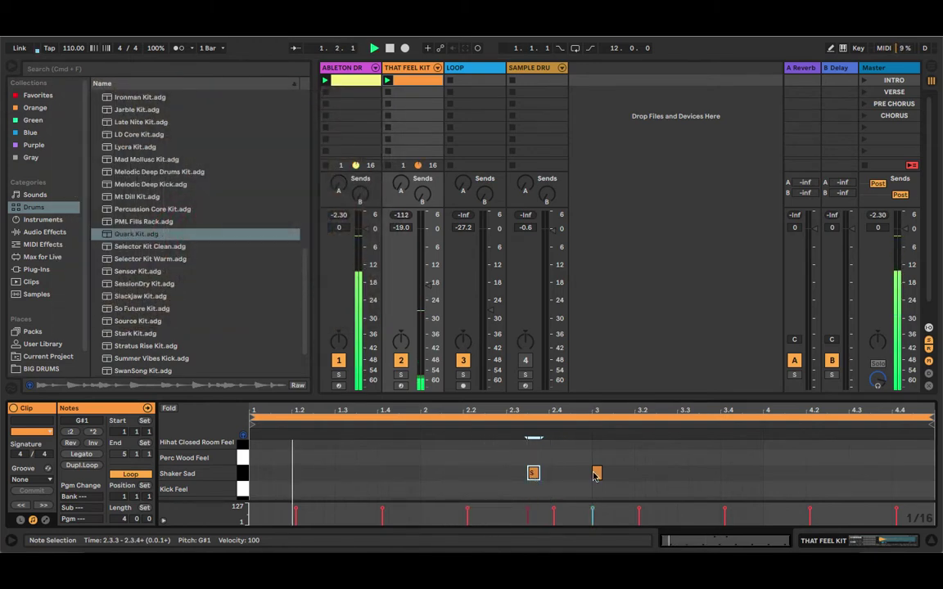
{"action": "left_click_drag", "start_coordinate": [597, 476], "coordinate": [565, 474]}
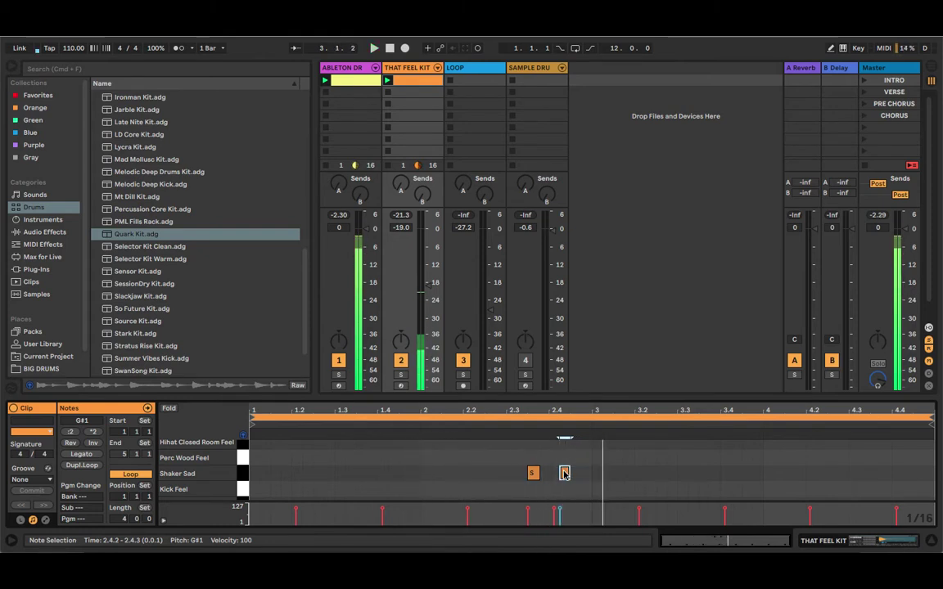
{"action": "left_click_drag", "start_coordinate": [565, 475], "coordinate": [554, 475]}
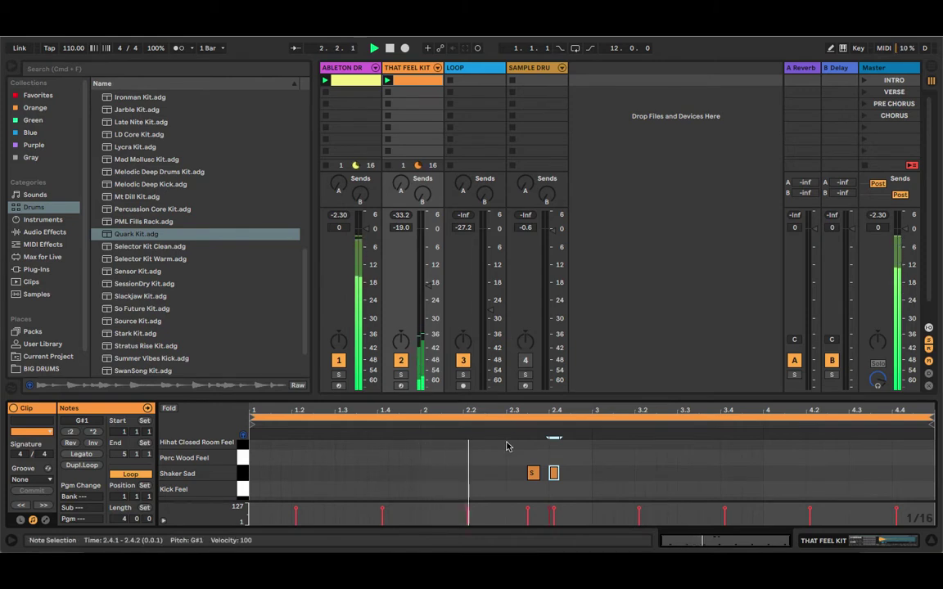
Step: Lower the Snare Feel pad's sample volume in That Feel Kit to -16.6 dB
{"action": "scroll", "coordinate": [505, 446], "scroll_direction": "down", "scroll_amount": 4}
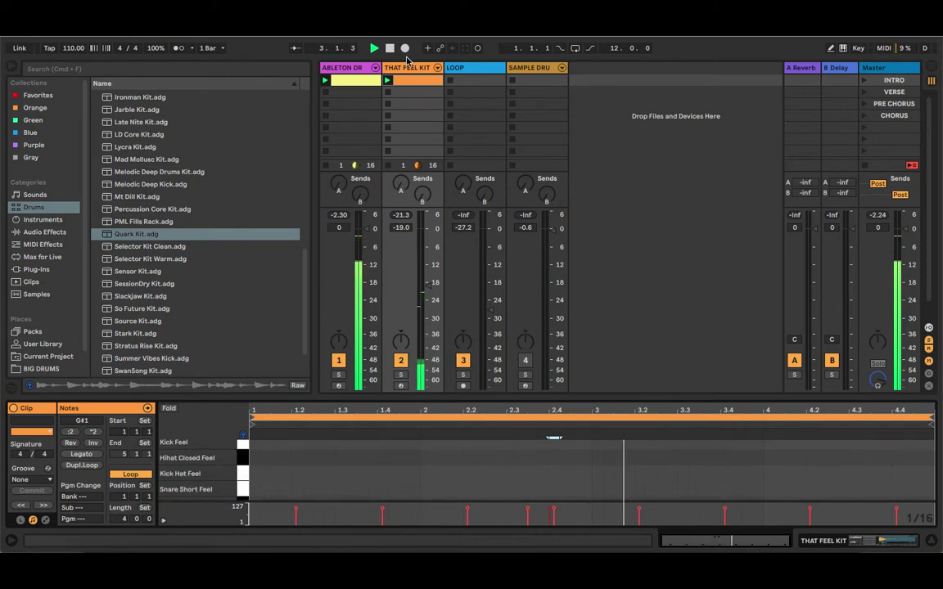
{"action": "key", "text": "shift+Tab"}
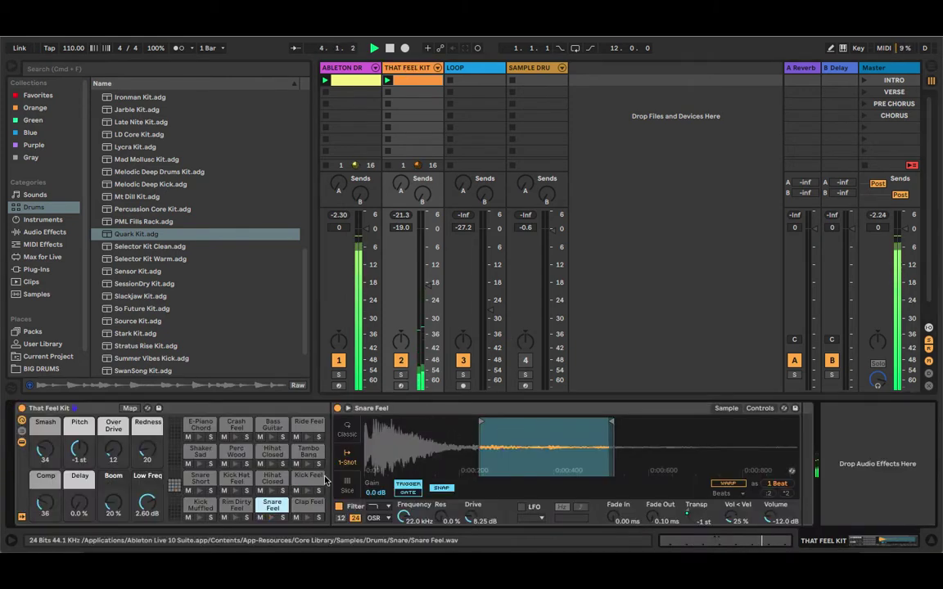
{"action": "left_click", "coordinate": [266, 504]}
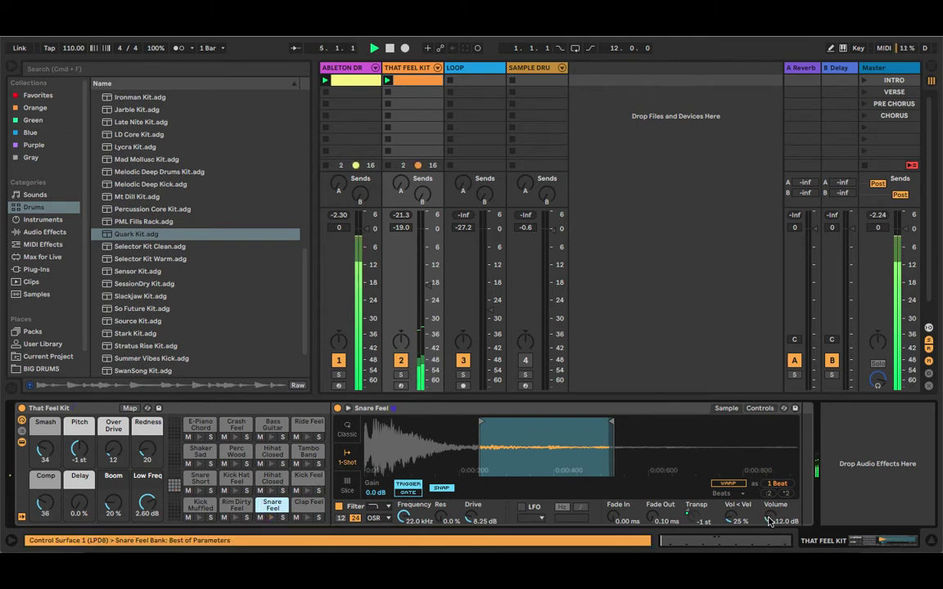
{"action": "left_click_drag", "start_coordinate": [769, 521], "coordinate": [770, 526]}
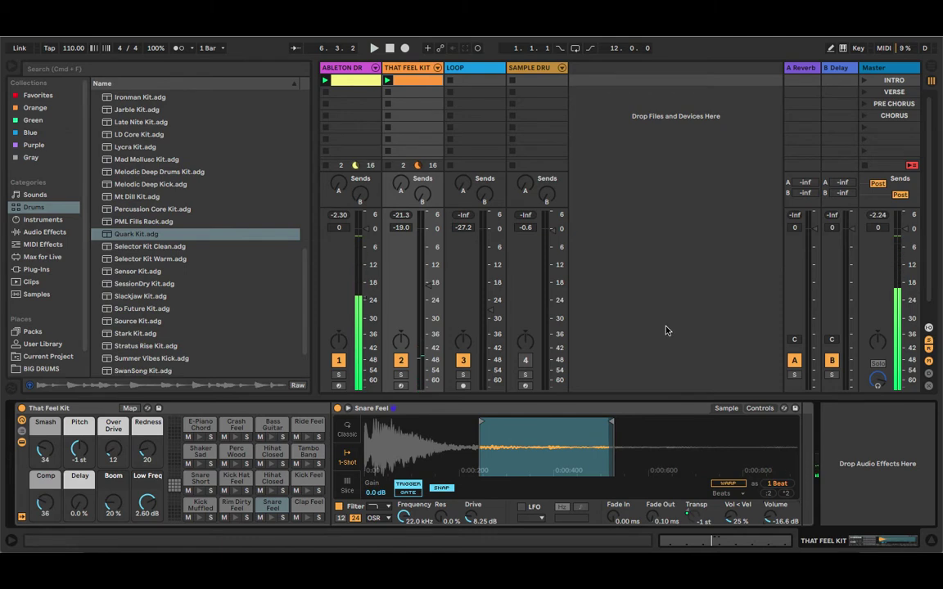
Step: Copy the ABLETON DRUMS track's INTRO clip into its VERSE, PRE CHORUS and CHORUS slots
{"action": "left_click", "coordinate": [340, 82]}
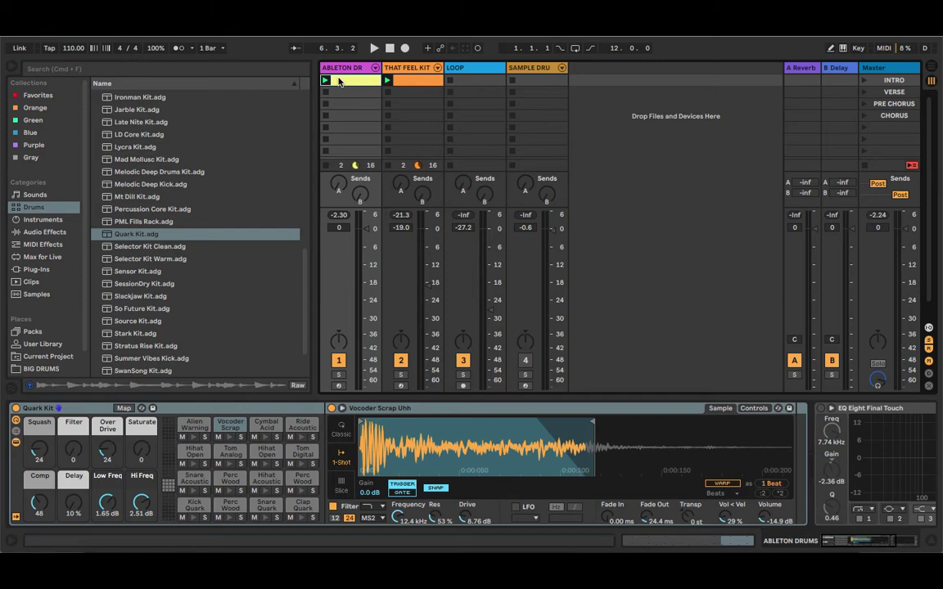
{"action": "left_click", "coordinate": [347, 93]}
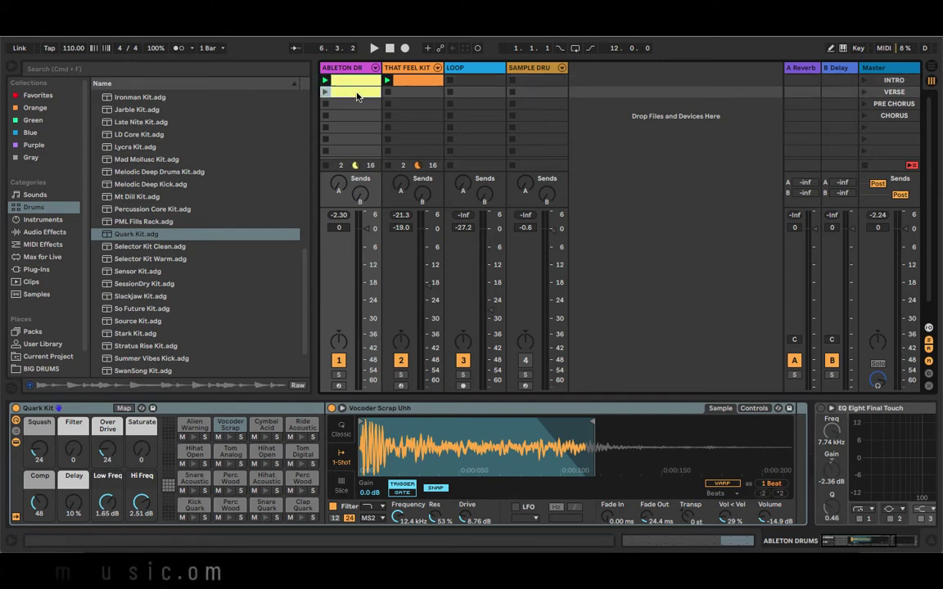
{"action": "left_click", "coordinate": [356, 82]}
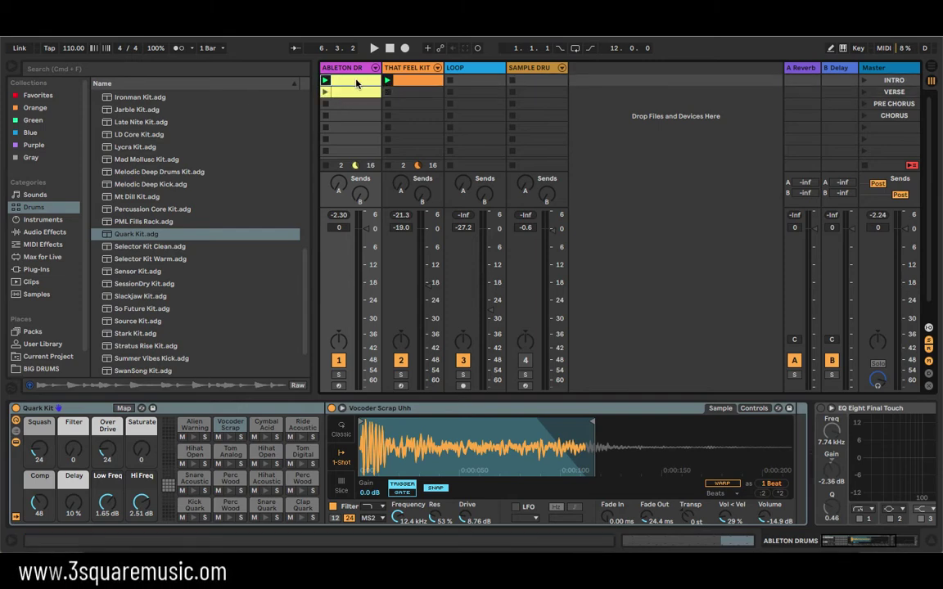
{"action": "left_click", "coordinate": [357, 91]}
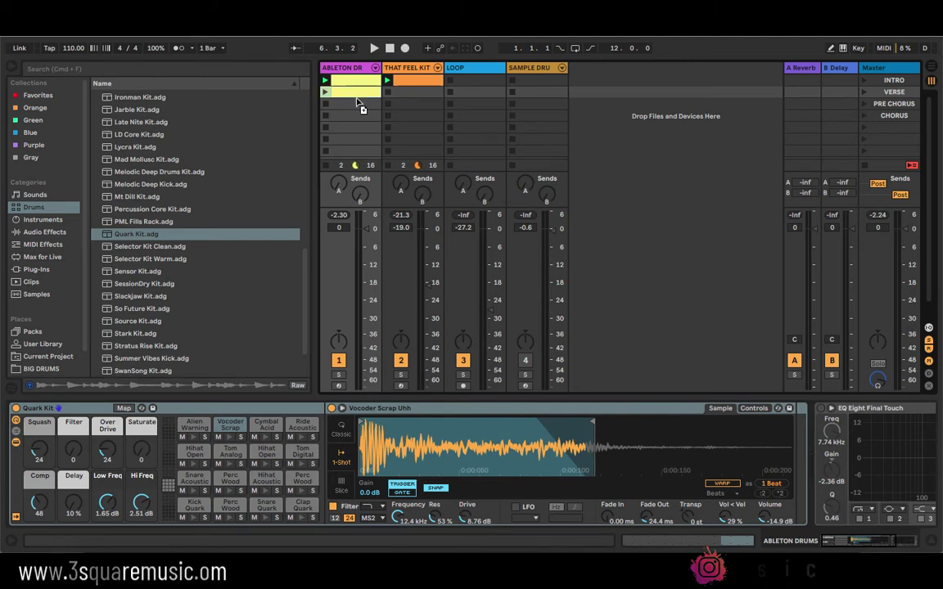
{"action": "left_click_drag", "start_coordinate": [357, 103], "coordinate": [360, 115]}
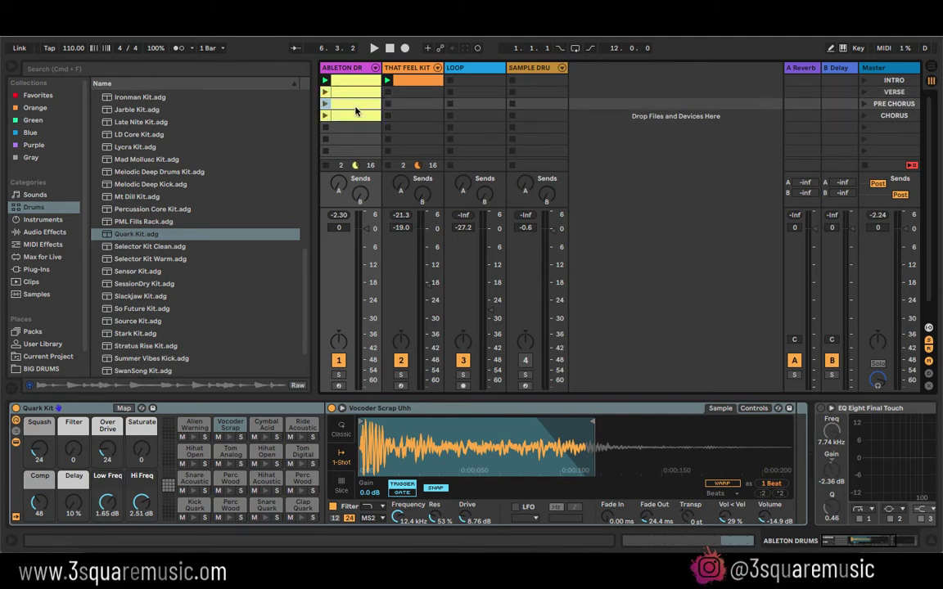
Step: Open the ABLETON DRUMS track's PRE CHORUS clip and audition the Quark Kit sounds from Alien Warning FX down to Perc Wood
{"action": "double_click", "coordinate": [358, 104]}
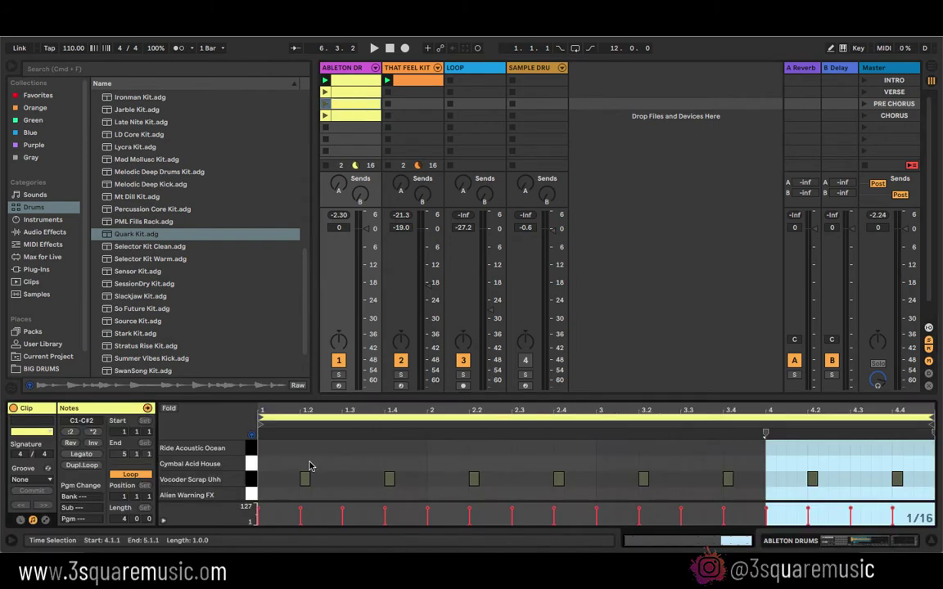
{"action": "scroll", "coordinate": [291, 460], "scroll_direction": "down", "scroll_amount": 3}
{"action": "scroll", "coordinate": [285, 460], "scroll_direction": "up", "scroll_amount": 2}
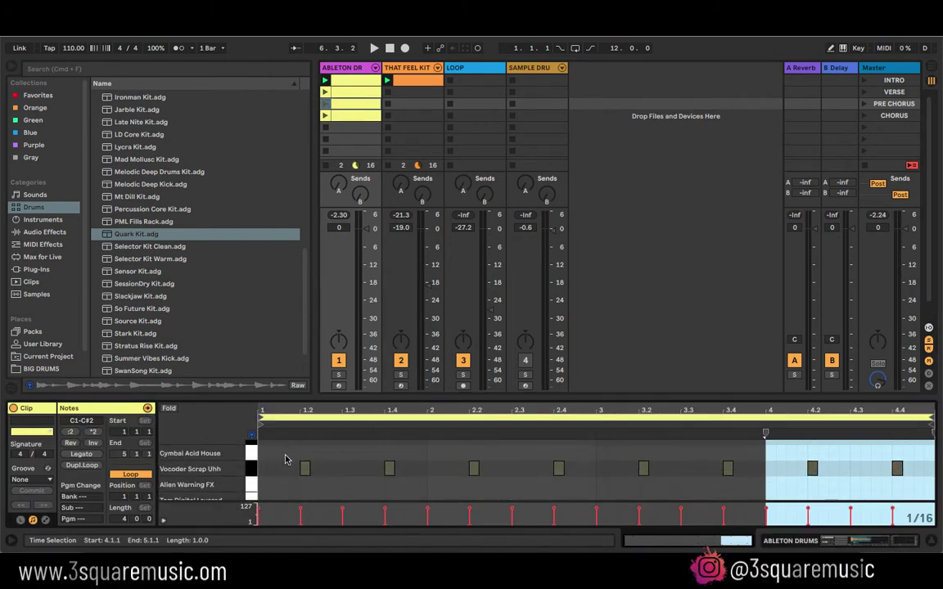
{"action": "left_click", "coordinate": [350, 70]}
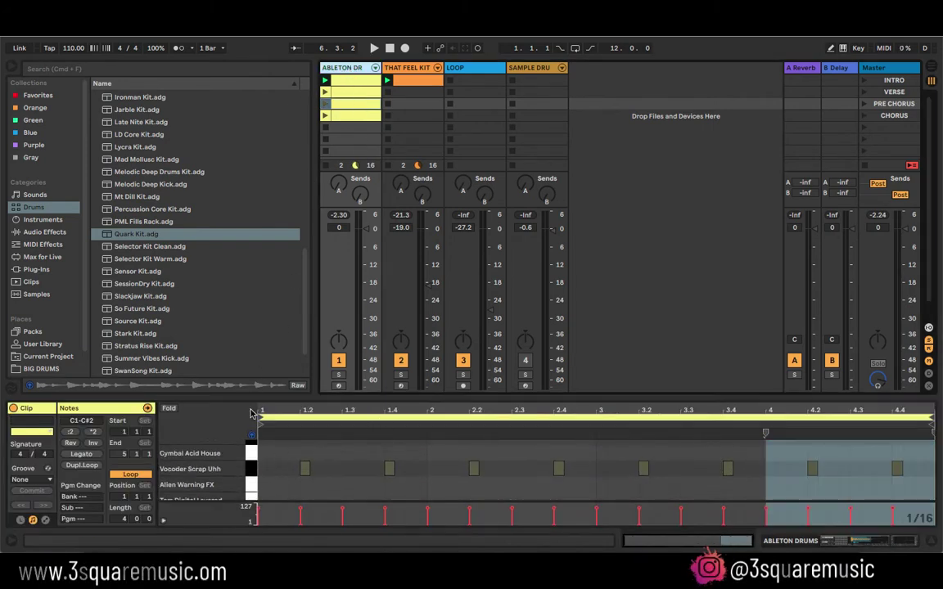
{"action": "scroll", "coordinate": [247, 479], "scroll_direction": "down", "scroll_amount": 3}
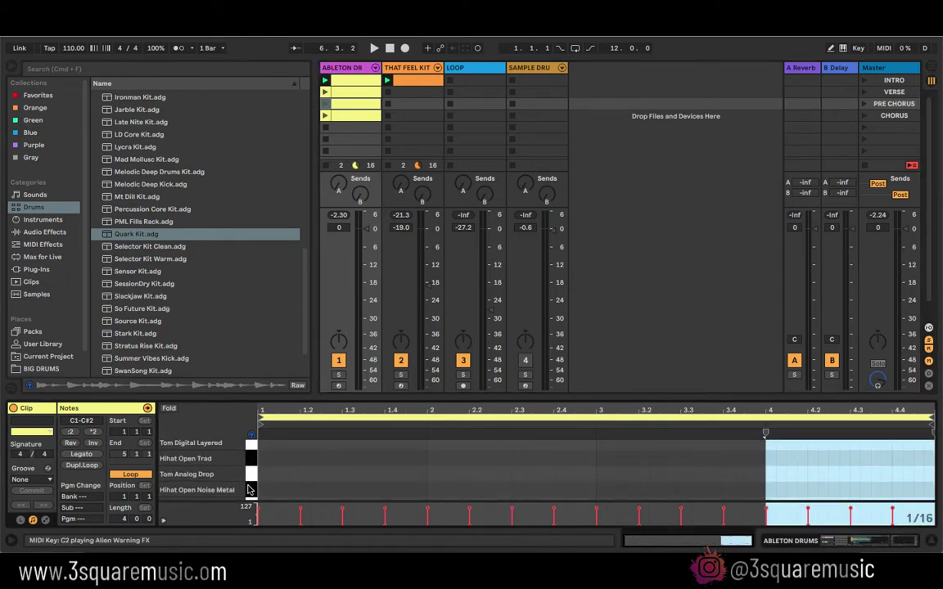
{"action": "scroll", "coordinate": [248, 466], "scroll_direction": "down", "scroll_amount": 3}
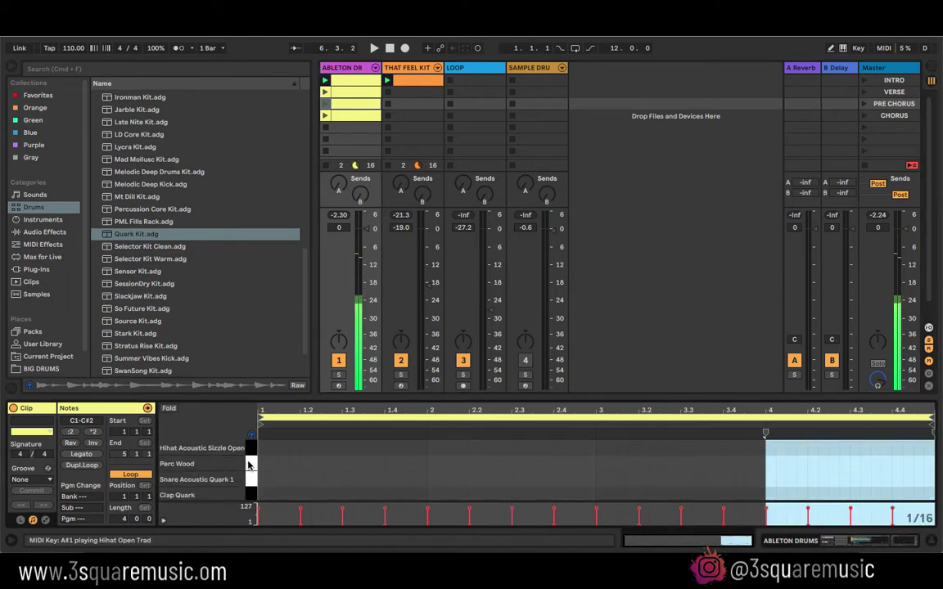
{"action": "scroll", "coordinate": [249, 465], "scroll_direction": "down", "scroll_amount": 3}
{"action": "scroll", "coordinate": [249, 465], "scroll_direction": "up", "scroll_amount": 3}
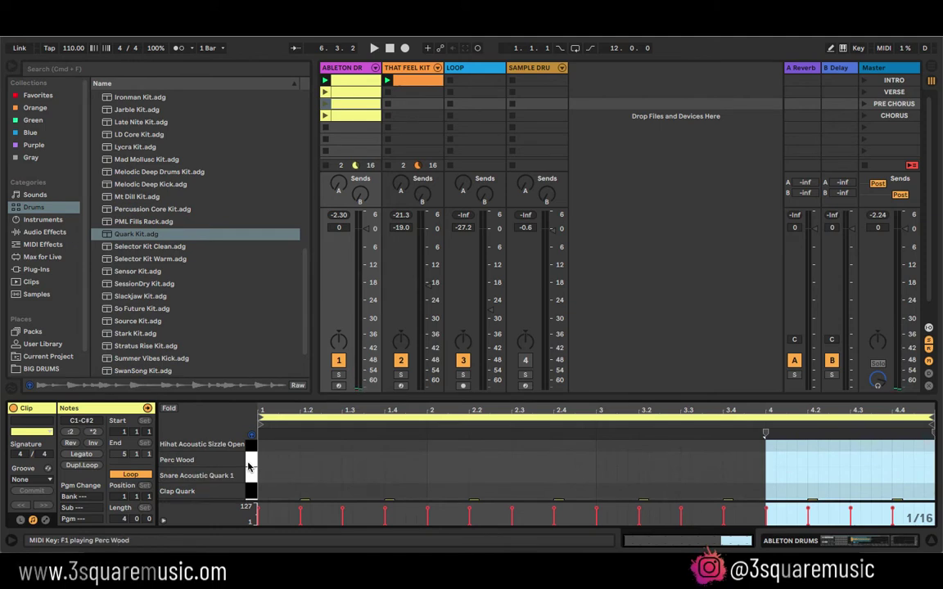
{"action": "left_click", "coordinate": [250, 480]}
{"action": "scroll", "coordinate": [250, 466], "scroll_direction": "up", "scroll_amount": 1}
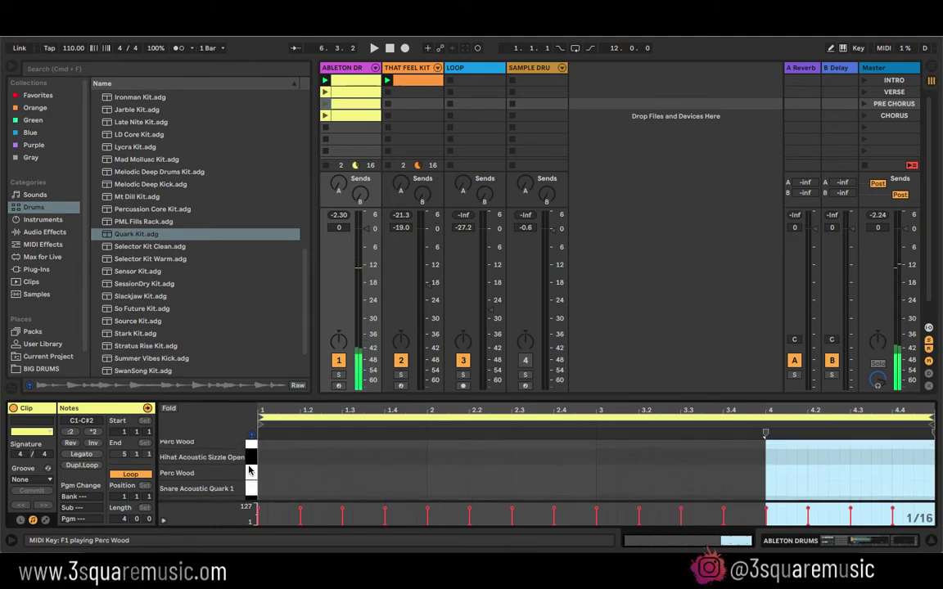
Step: Add Hihat Acoustic Sizzle Open notes at 1.1.1, 1.1.3 and 1.2.1, and launch the PRE CHORUS clip
{"action": "double_click", "coordinate": [261, 457]}
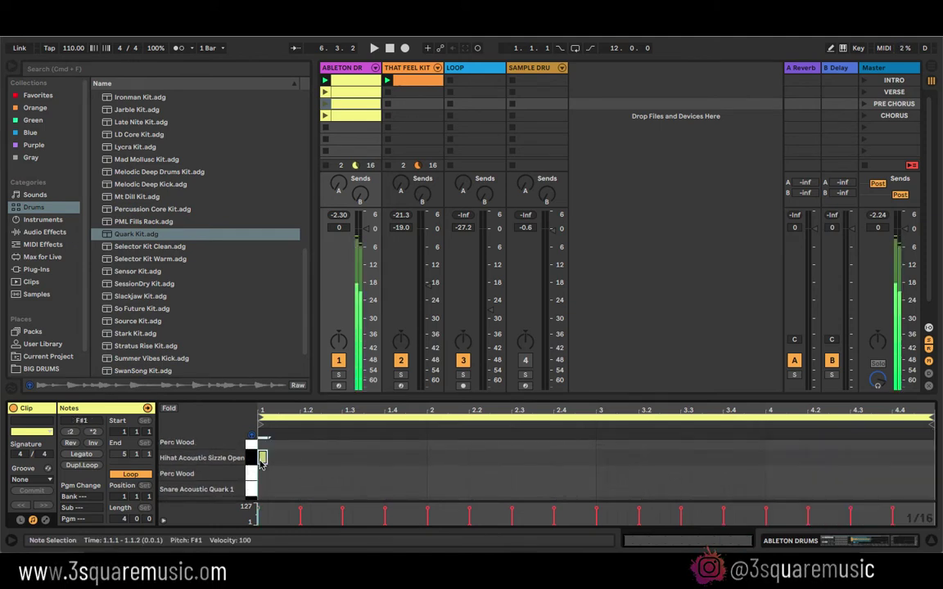
{"action": "double_click", "coordinate": [283, 458]}
{"action": "double_click", "coordinate": [305, 458]}
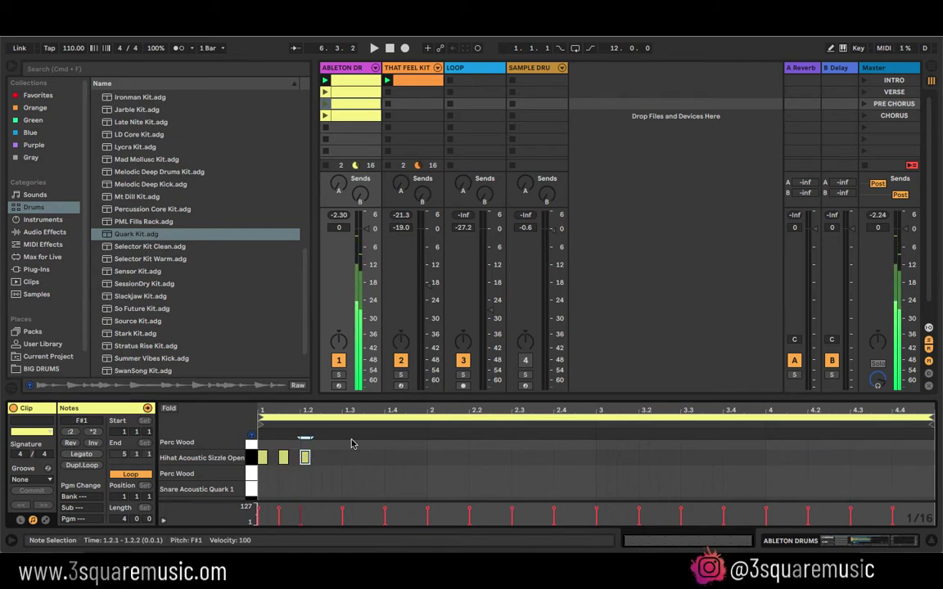
{"action": "left_click", "coordinate": [324, 105]}
{"action": "scroll", "coordinate": [333, 473], "scroll_direction": "down", "scroll_amount": 3}
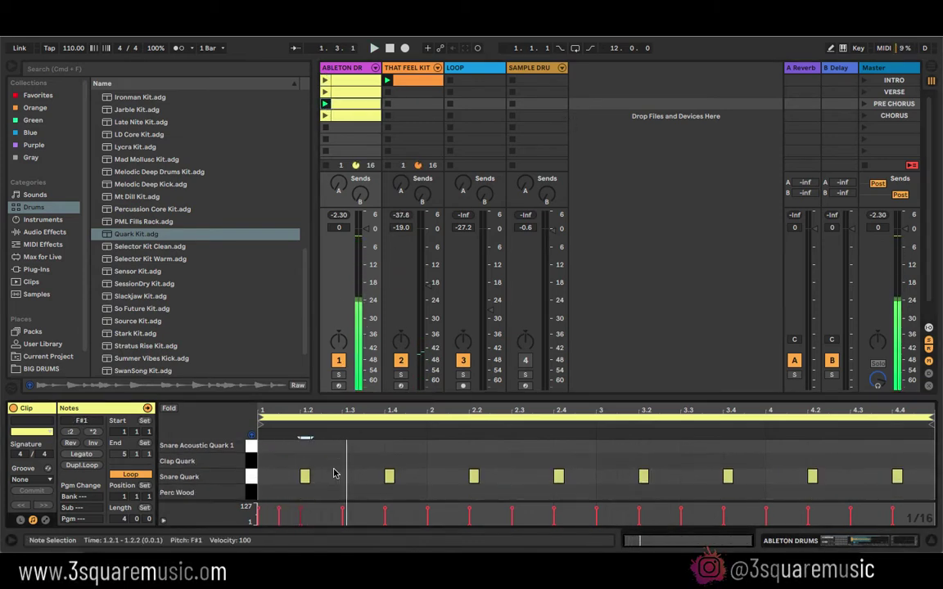
Step: Continue the Hihat Acoustic Sizzle Open notes in eighth-note steps from 1.2.3 to the end of bar 1
{"action": "scroll", "coordinate": [334, 473], "scroll_direction": "up", "scroll_amount": 3}
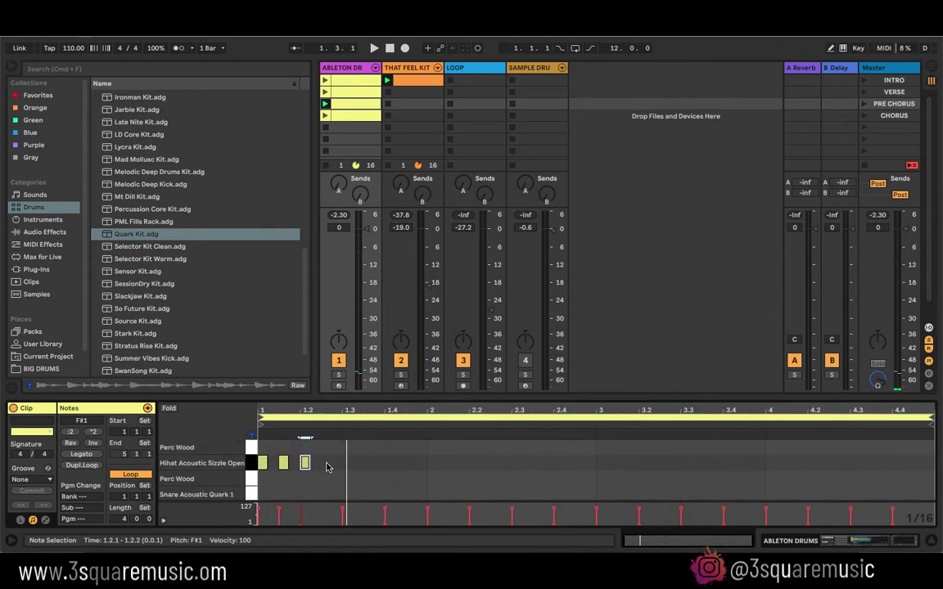
{"action": "double_click", "coordinate": [326, 464]}
{"action": "double_click", "coordinate": [348, 464]}
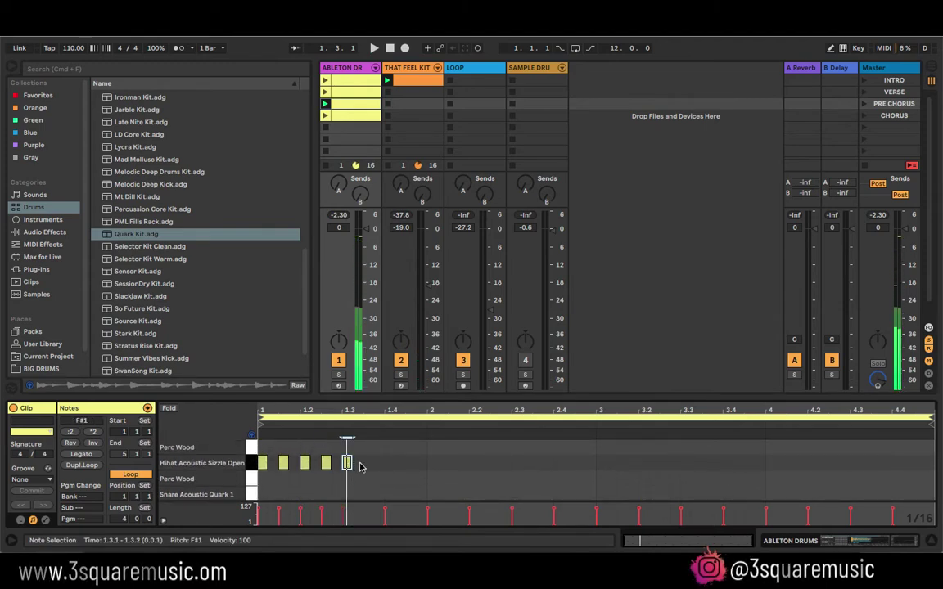
{"action": "double_click", "coordinate": [368, 464]}
{"action": "double_click", "coordinate": [389, 464]}
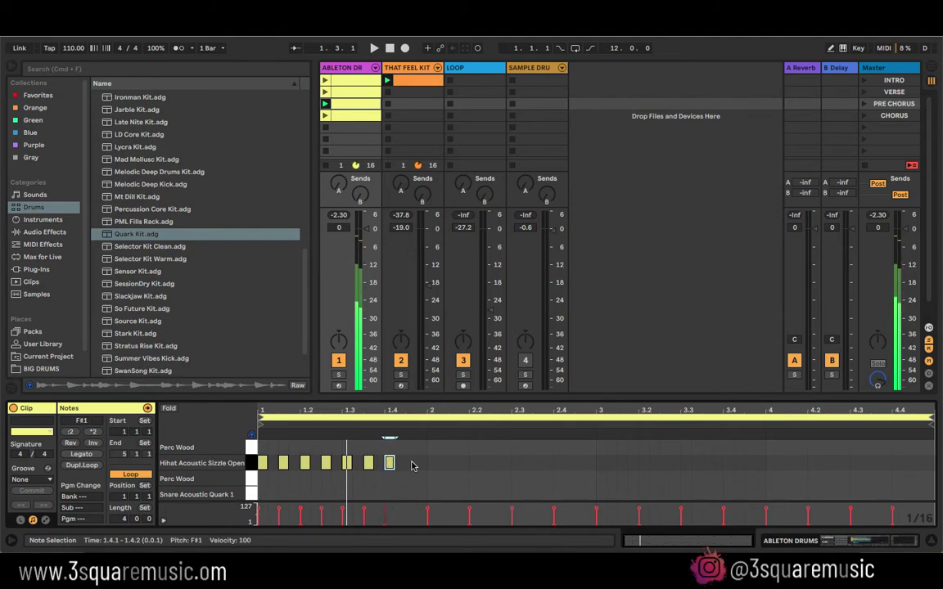
{"action": "double_click", "coordinate": [411, 464]}
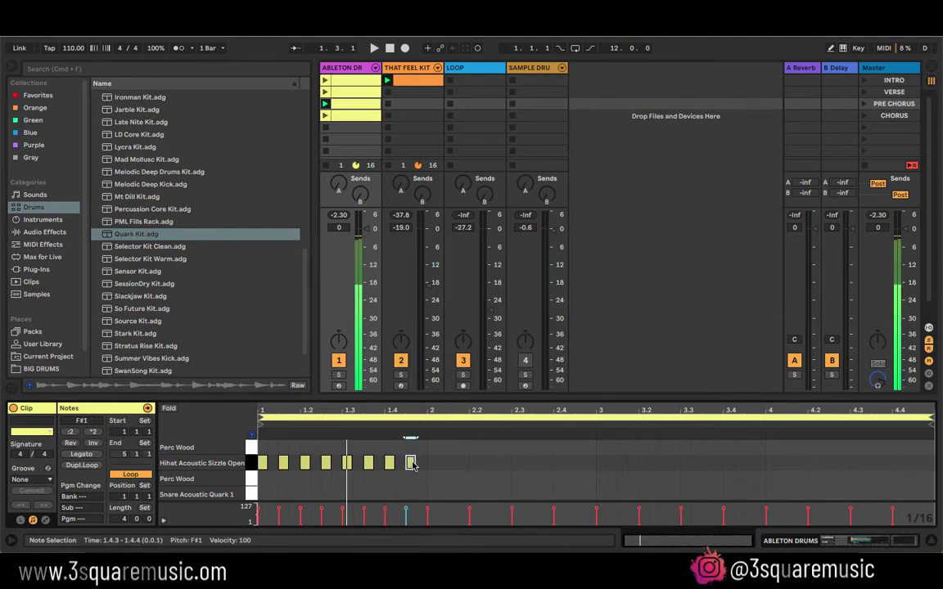
Step: Duplicate the one-bar Hihat Acoustic Sizzle Open pattern three times to fill four bars, and play it briefly
{"action": "left_click", "coordinate": [250, 469]}
{"action": "key", "text": "super+d"}
{"action": "key", "text": "super+d"}
{"action": "key", "text": "super+d"}
{"action": "key", "text": "space"}
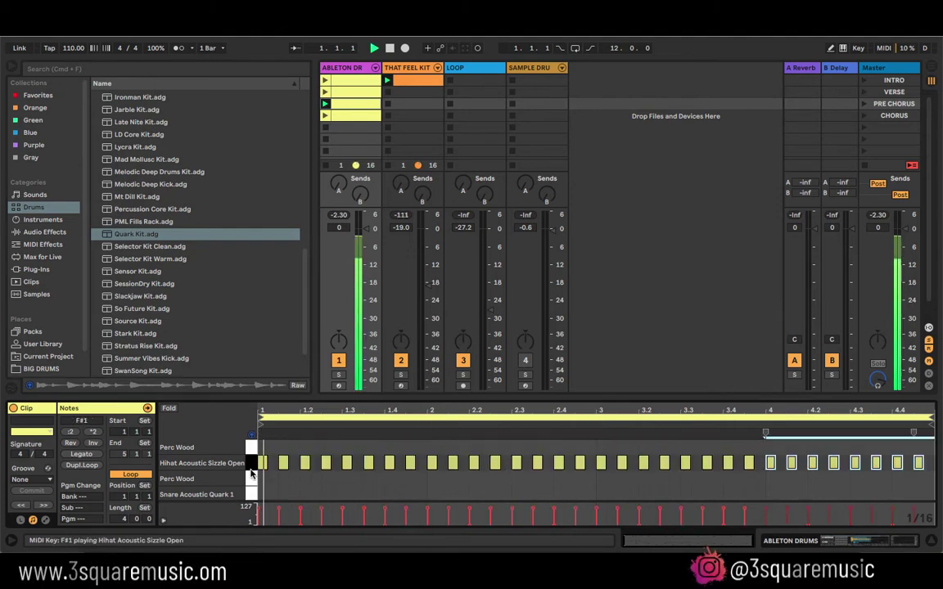
{"action": "key", "text": "space"}
Step: Audition the Quark Kit sounds in the PRE CHORUS clip, from the snare rows up through the open hihats and toms to the cymbals
{"action": "scroll", "coordinate": [237, 473], "scroll_direction": "down", "scroll_amount": 3}
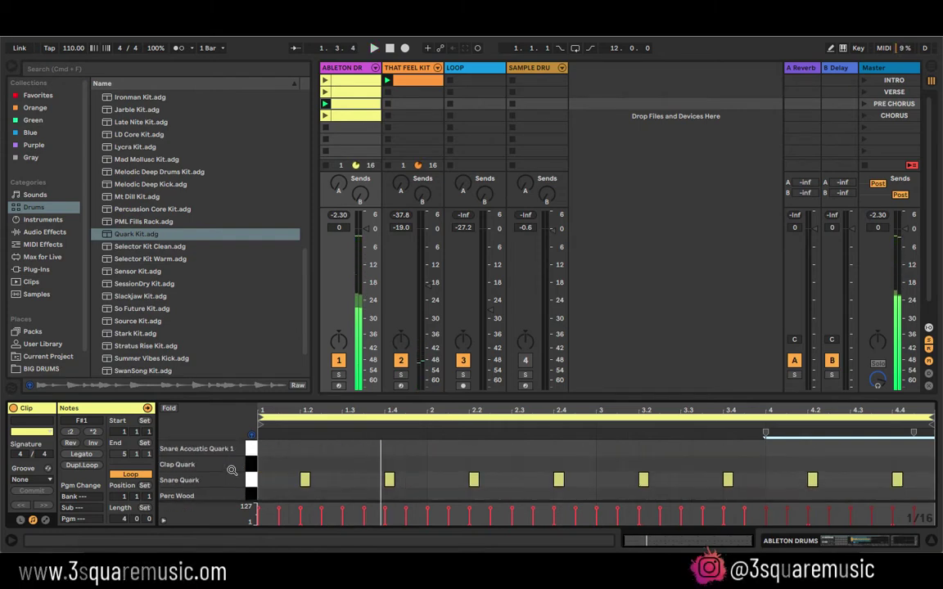
{"action": "left_click", "coordinate": [252, 478]}
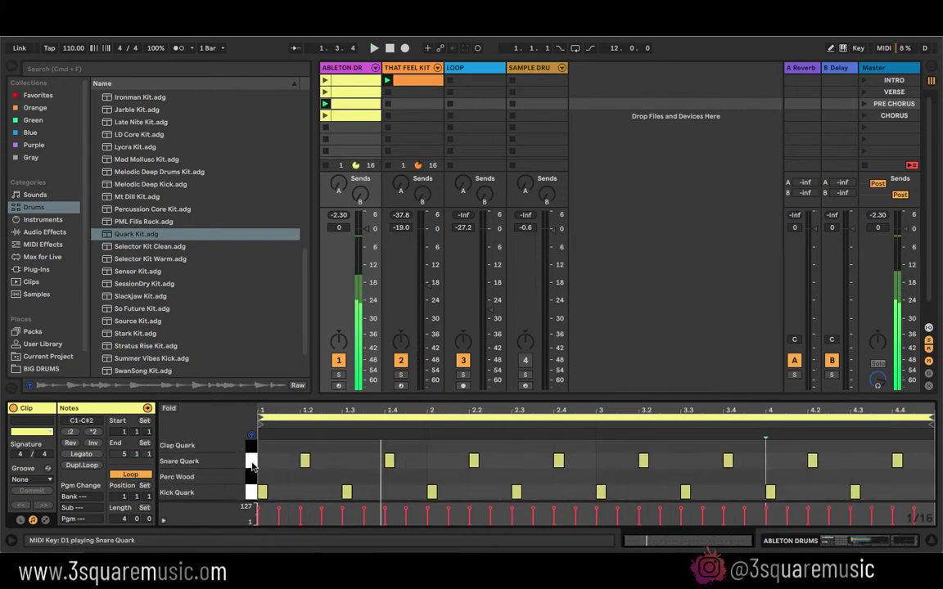
{"action": "left_click", "coordinate": [253, 464]}
{"action": "scroll", "coordinate": [253, 466], "scroll_direction": "up", "scroll_amount": 2}
{"action": "left_click", "coordinate": [253, 473]}
{"action": "scroll", "coordinate": [253, 466], "scroll_direction": "up", "scroll_amount": 4}
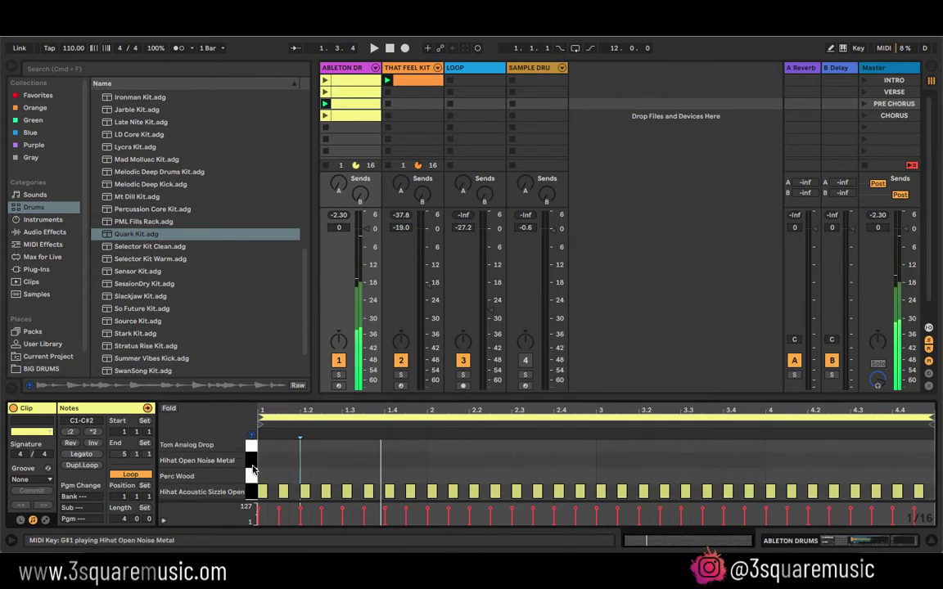
{"action": "scroll", "coordinate": [254, 470], "scroll_direction": "up", "scroll_amount": 1}
{"action": "scroll", "coordinate": [254, 473], "scroll_direction": "up", "scroll_amount": 1}
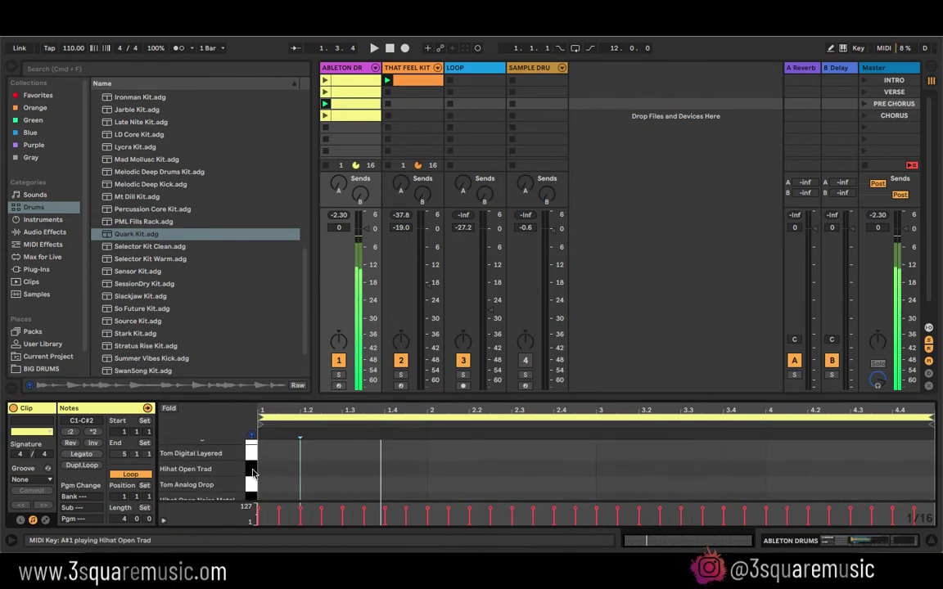
{"action": "scroll", "coordinate": [254, 473], "scroll_direction": "up", "scroll_amount": 2}
{"action": "scroll", "coordinate": [253, 468], "scroll_direction": "up", "scroll_amount": 2}
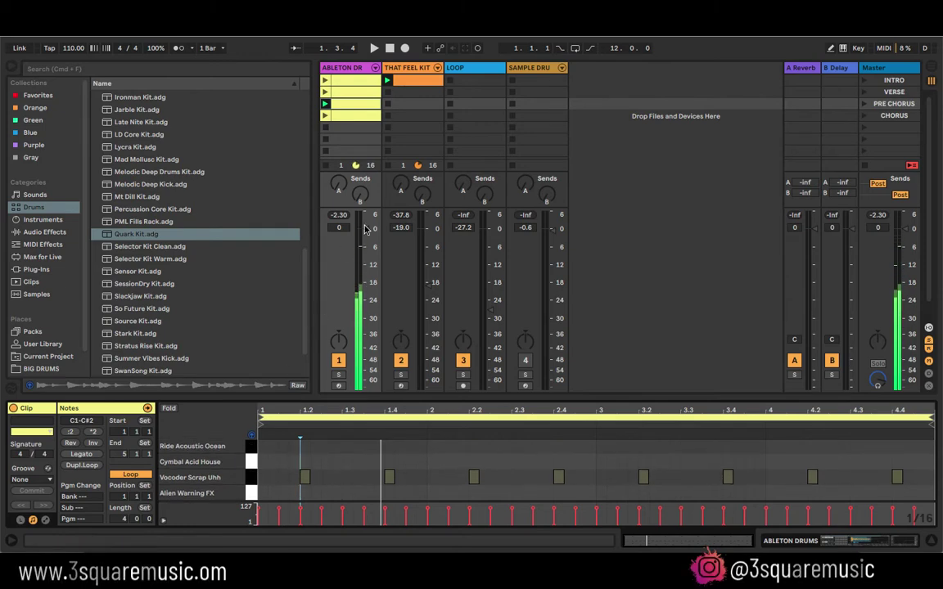
Step: Open the ABLETON DRUMS track's Quark Kit and shorten the Vocoder Scrap Uhh sample to end at about 80 ms
{"action": "left_click", "coordinate": [356, 69]}
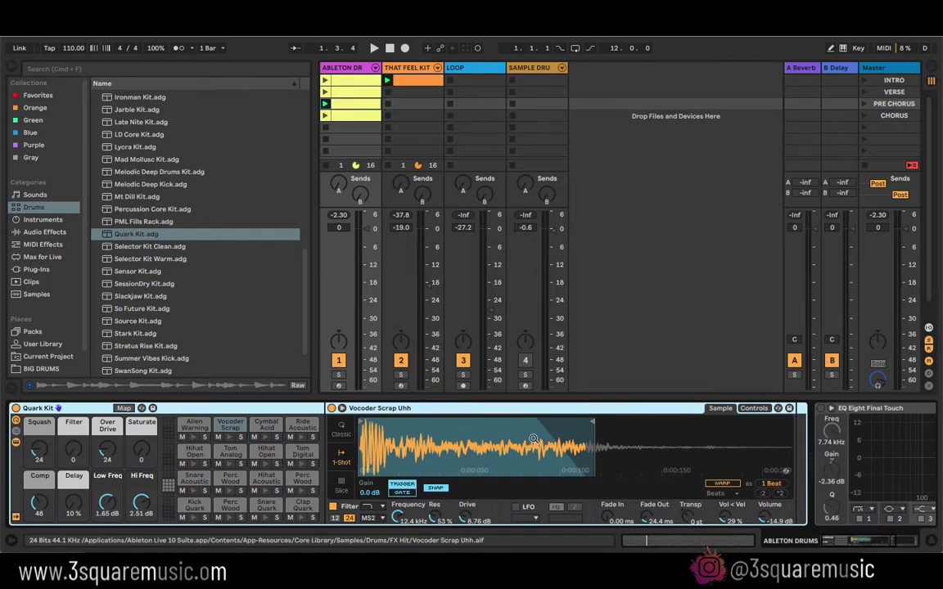
{"action": "left_click", "coordinate": [588, 423]}
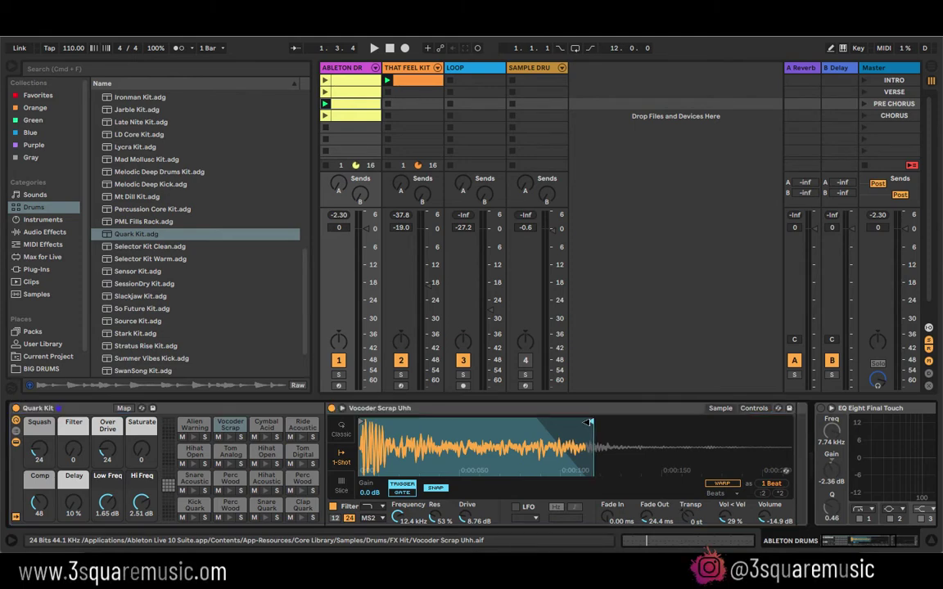
{"action": "left_click_drag", "start_coordinate": [582, 422], "coordinate": [500, 429]}
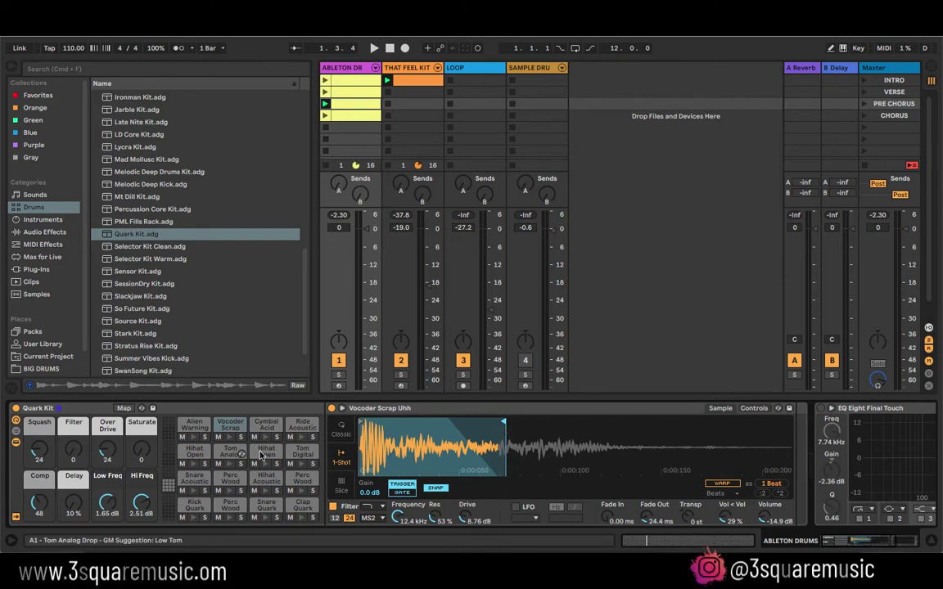
{"action": "left_click_drag", "start_coordinate": [500, 422], "coordinate": [518, 422]}
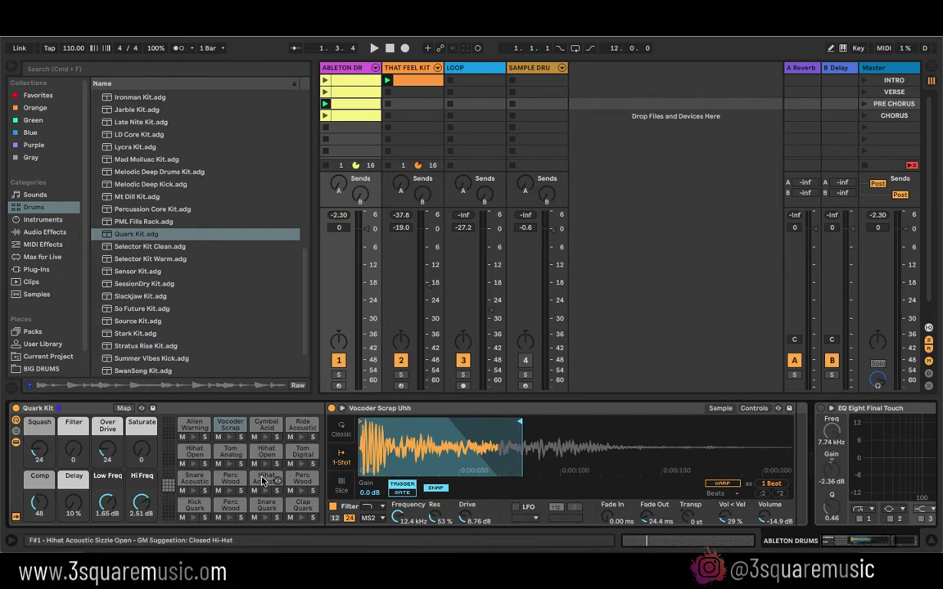
Step: Audition the hihat and tom pads, shorten the Hihat Acoustic Sizzle Open sample to end at about 125 ms, and start playback
{"action": "left_click", "coordinate": [264, 464]}
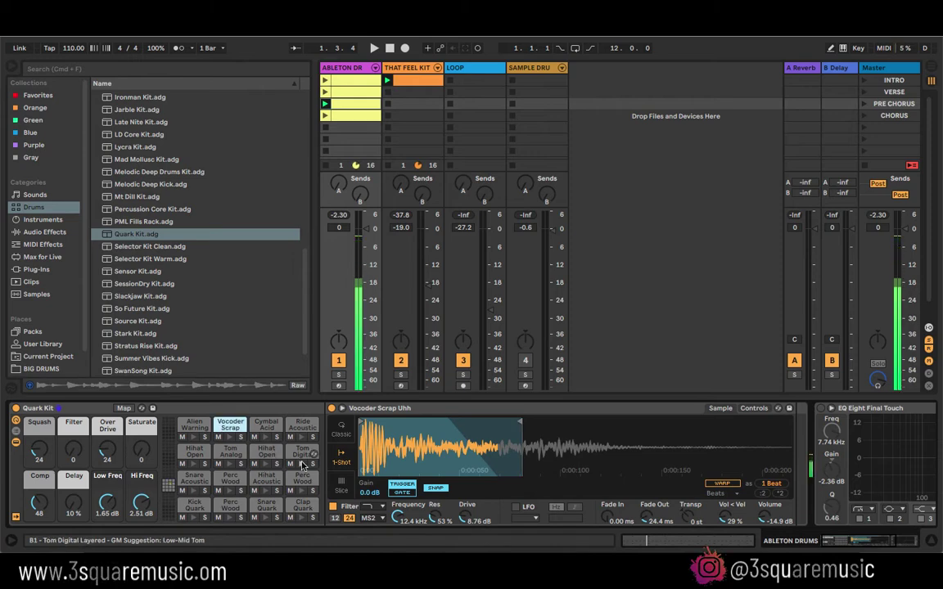
{"action": "left_click", "coordinate": [301, 464]}
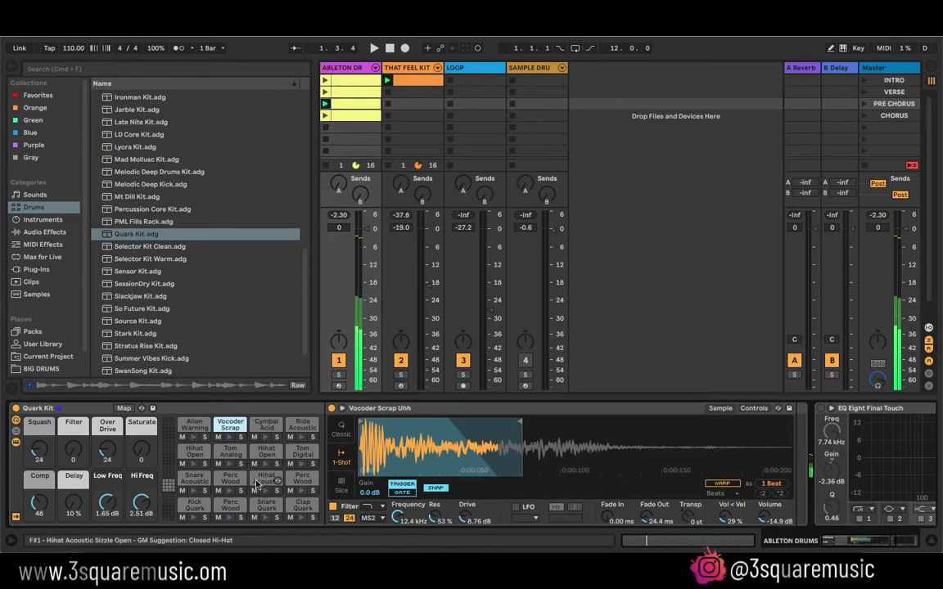
{"action": "left_click", "coordinate": [267, 492]}
{"action": "left_click_drag", "start_coordinate": [637, 423], "coordinate": [584, 423]}
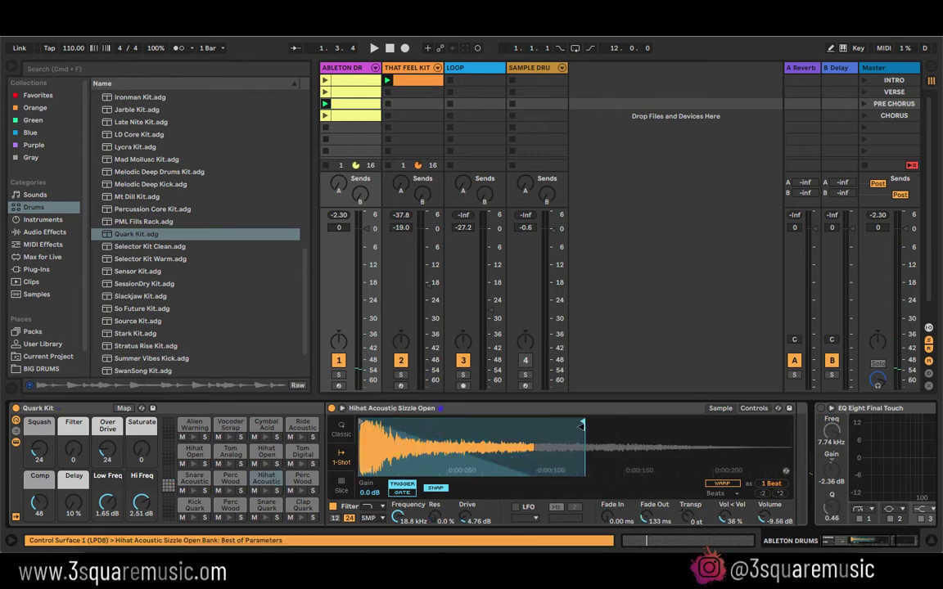
{"action": "key", "text": "space"}
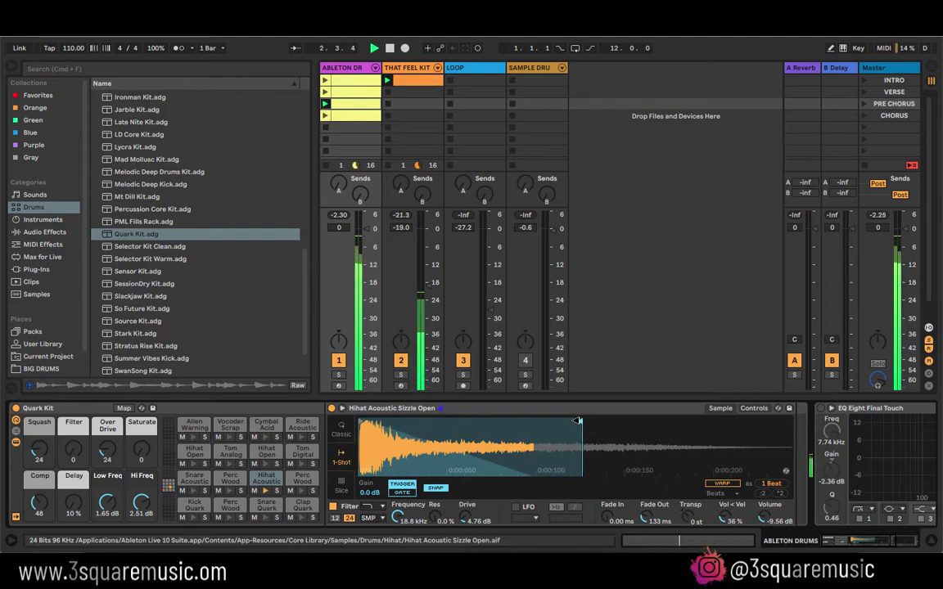
Step: Add an EQ Eight audio effect to the Hihat Acoustic Sizzle Open pad in Quark Kit
{"action": "left_click", "coordinate": [45, 232]}
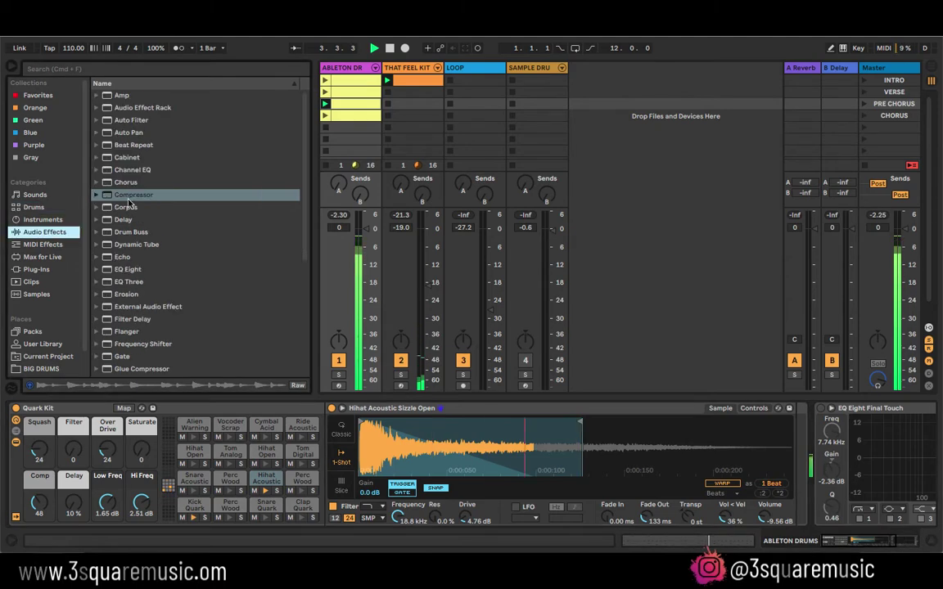
{"action": "left_click", "coordinate": [131, 269]}
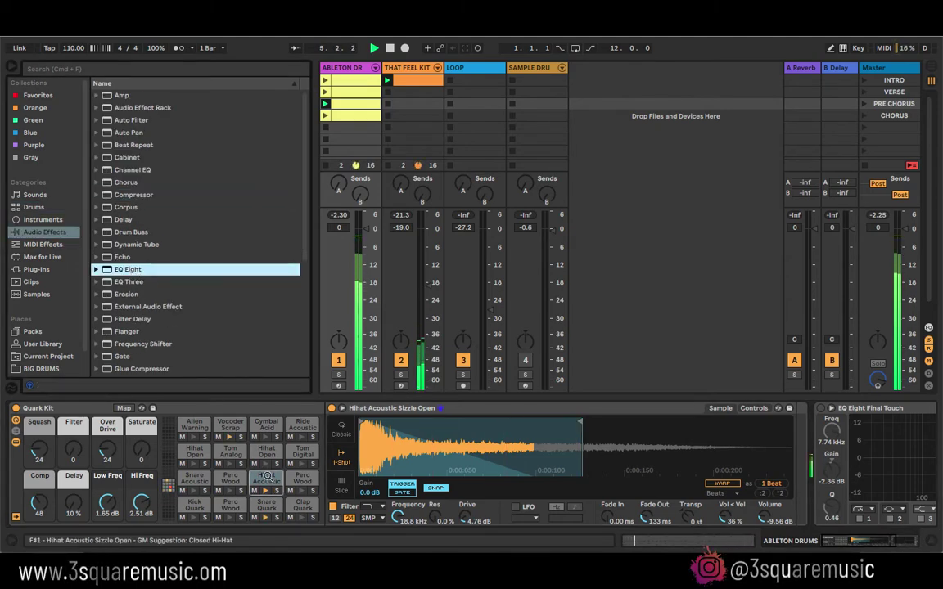
{"action": "key", "text": "Return"}
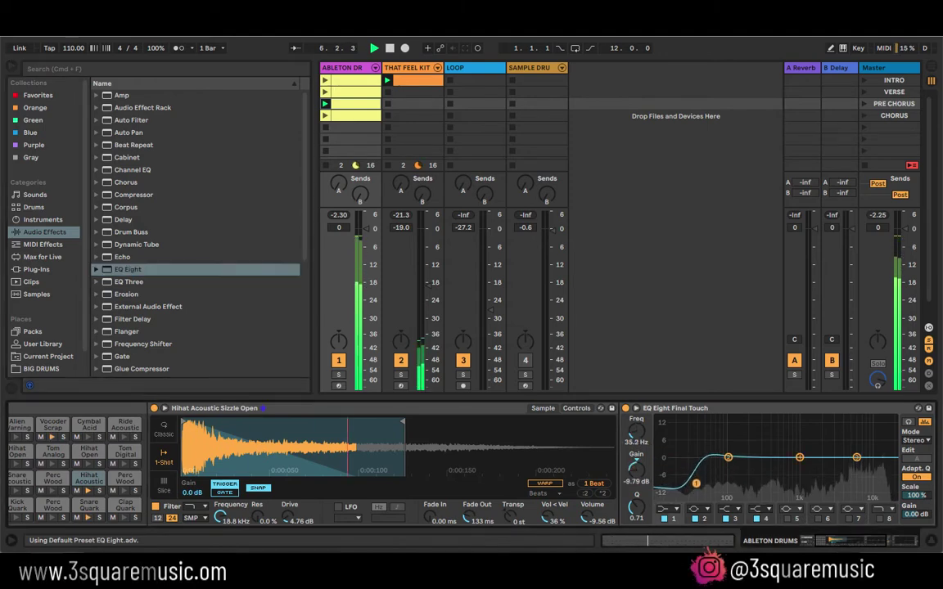
Step: Make EQ Eight band 1 a low-cut filter at 290 Hz and lower the Hihat Acoustic Sizzle Open volume to -20.0 dB
{"action": "left_click", "coordinate": [668, 509]}
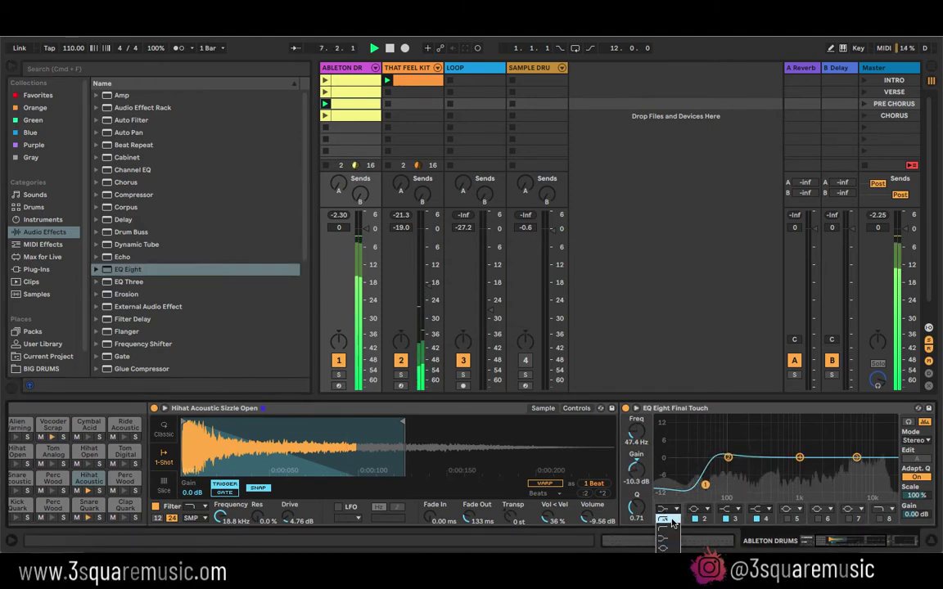
{"action": "left_click", "coordinate": [671, 520]}
{"action": "left_click_drag", "start_coordinate": [706, 469], "coordinate": [761, 473]}
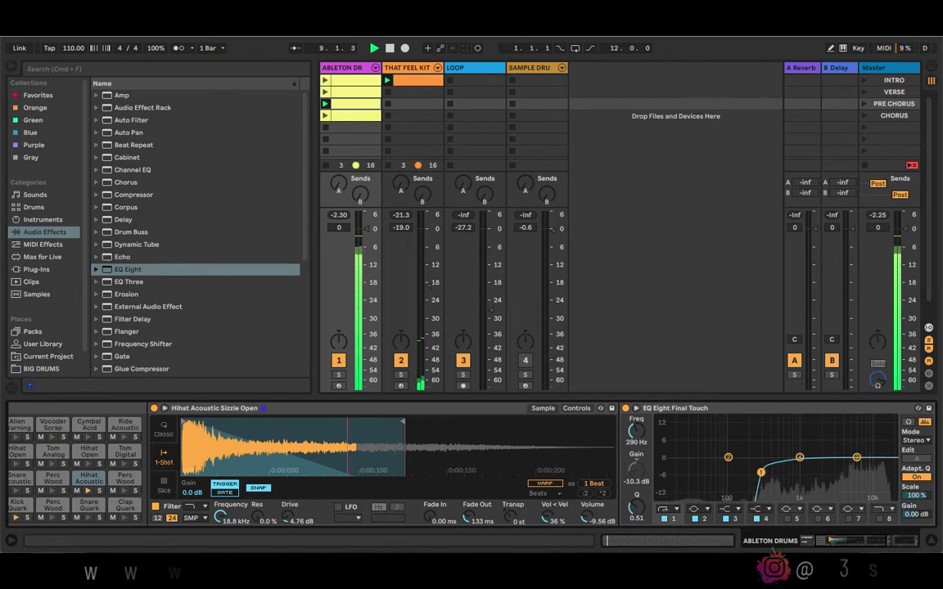
{"action": "left_click_drag", "start_coordinate": [590, 516], "coordinate": [590, 534]}
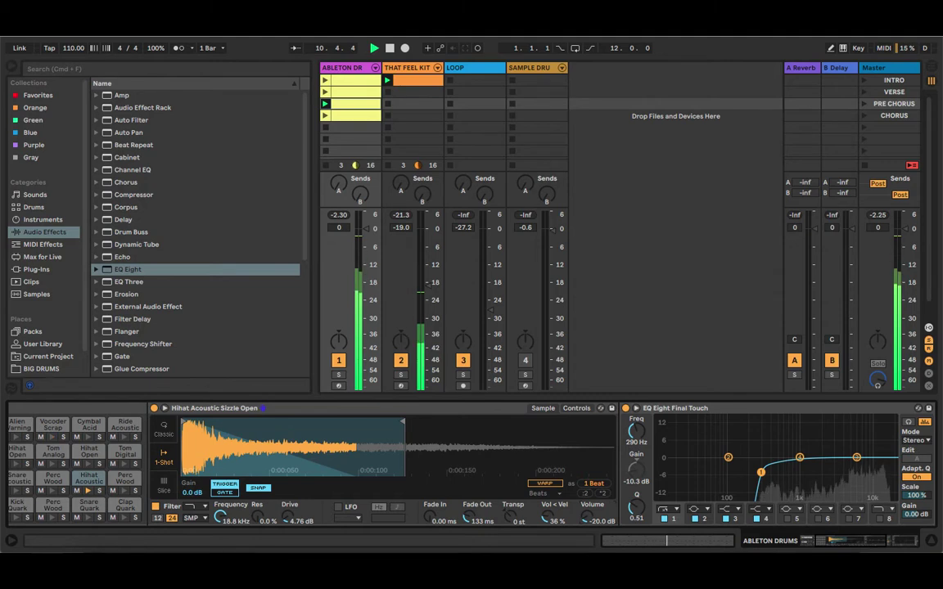
Step: In the PRE CHORUS clip, lower the velocity of every second Hihat Acoustic Sizzle Open note in bars 1 and 2, with 2.4.3 at 78
{"action": "double_click", "coordinate": [352, 103]}
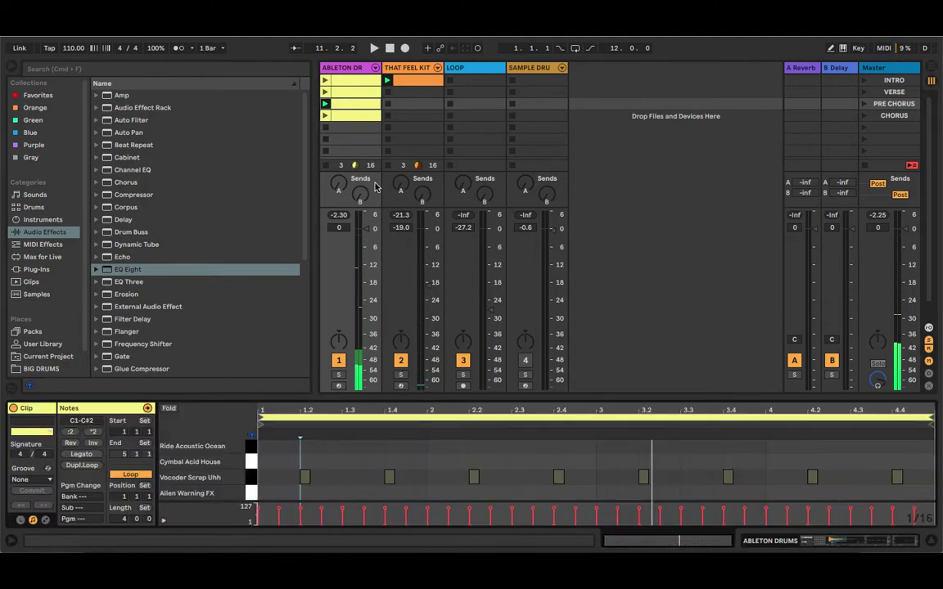
{"action": "scroll", "coordinate": [394, 471], "scroll_direction": "down", "scroll_amount": 2}
{"action": "scroll", "coordinate": [394, 474], "scroll_direction": "down", "scroll_amount": 5}
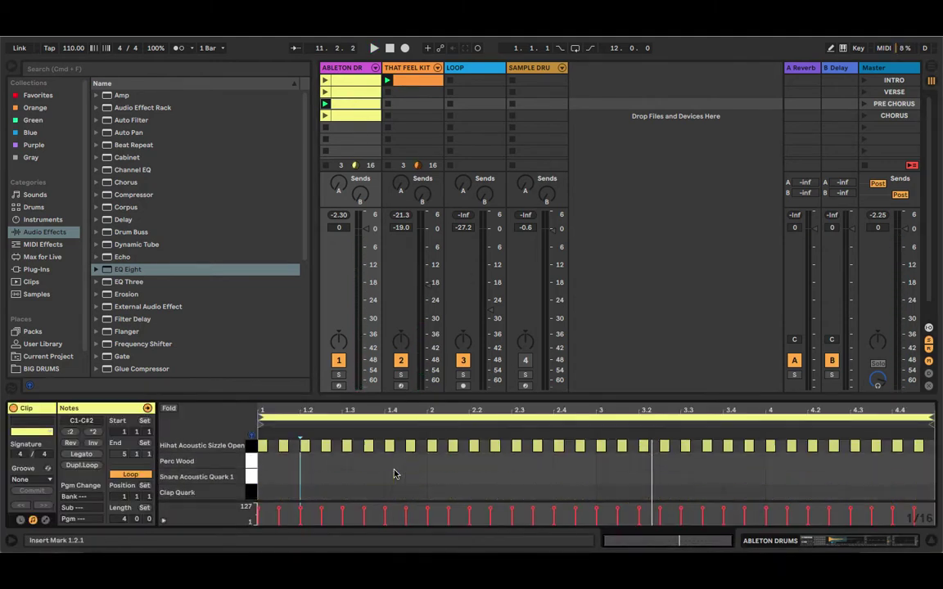
{"action": "left_click", "coordinate": [278, 512]}
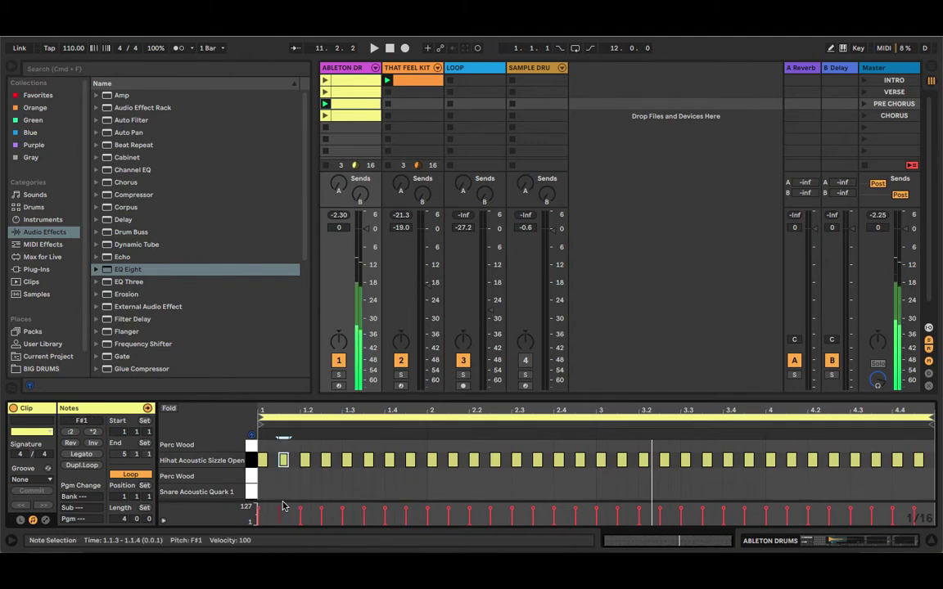
{"action": "mouse_move", "coordinate": [278, 512]}
{"action": "left_mouse_down"}
{"action": "mouse_move", "coordinate": [279, 521]}
{"action": "mouse_move", "coordinate": [489, 517]}
{"action": "left_mouse_up"}
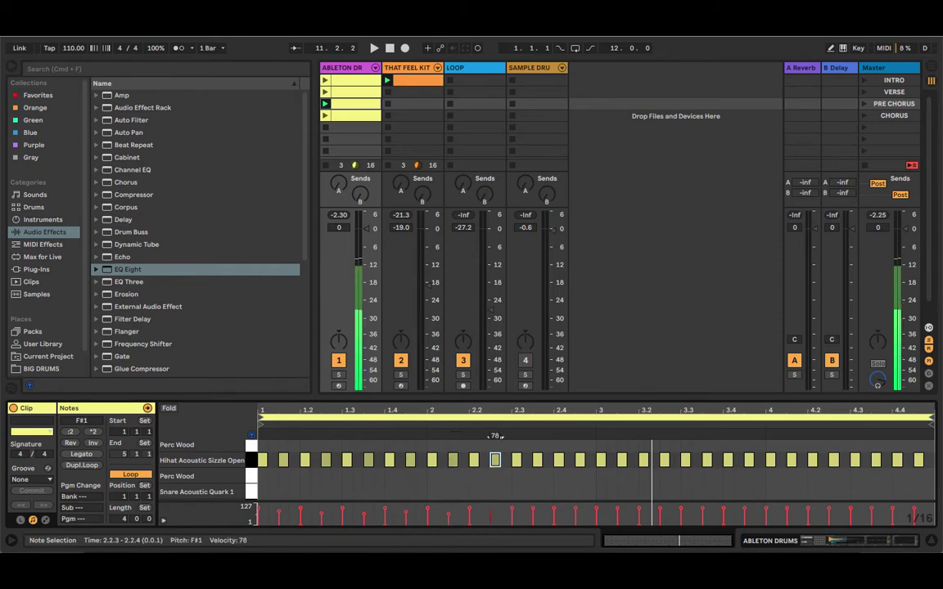
{"action": "left_click", "coordinate": [530, 513]}
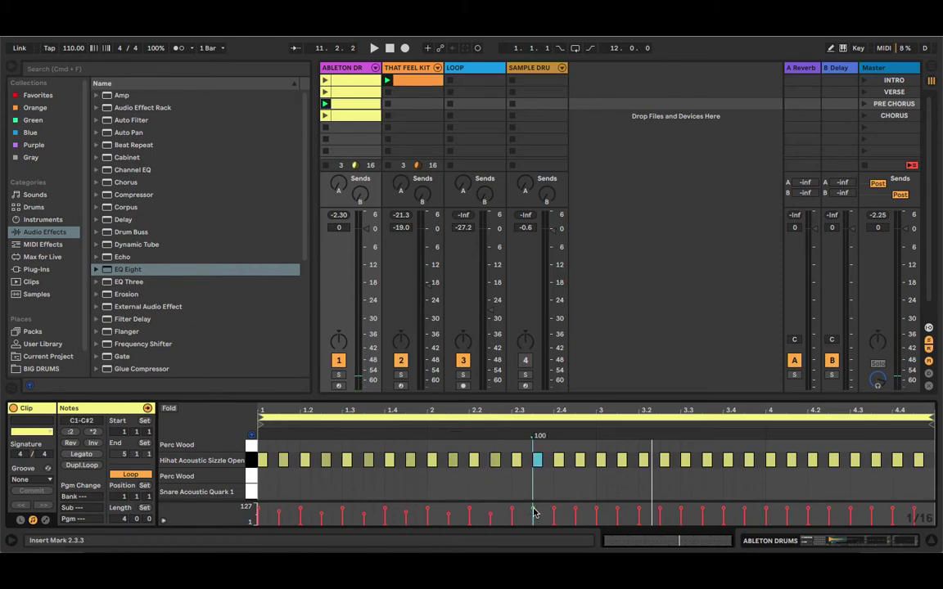
{"action": "left_click_drag", "start_coordinate": [533, 512], "coordinate": [575, 521]}
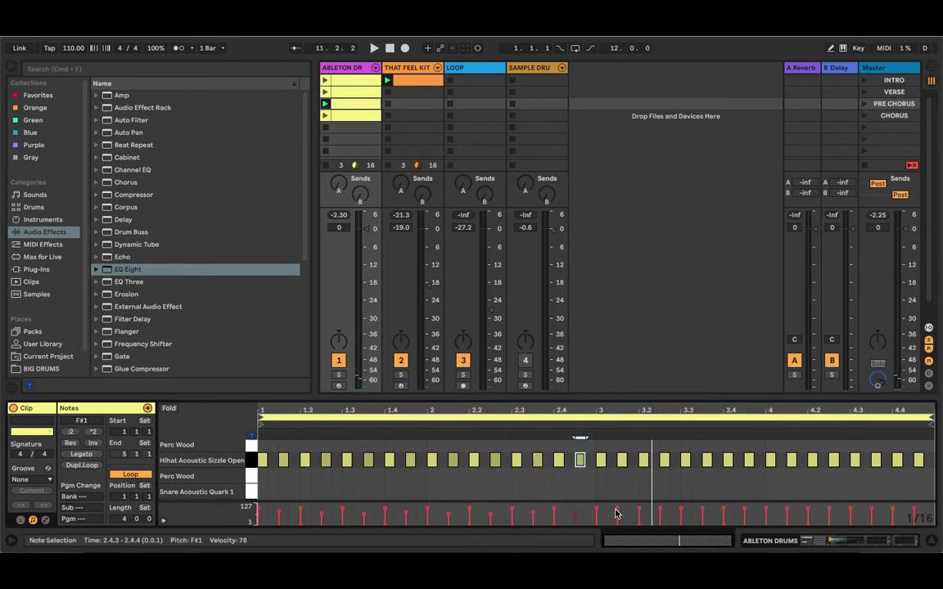
Step: Lower every second Hihat Acoustic Sizzle Open note in bars 3 and 4 to velocities between about 76 and 85
{"action": "left_click_drag", "start_coordinate": [618, 513], "coordinate": [618, 516]}
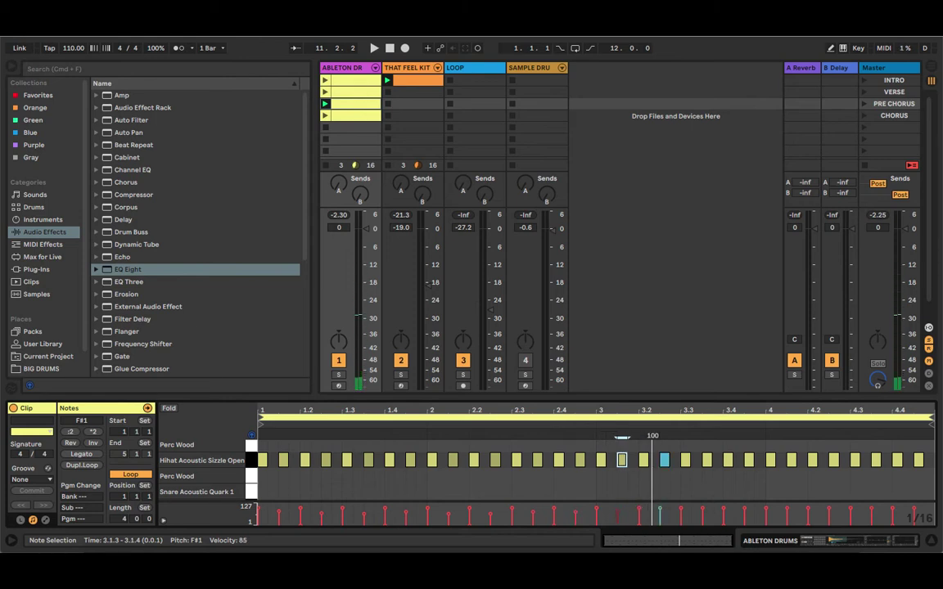
{"action": "left_click_drag", "start_coordinate": [660, 509], "coordinate": [659, 512]}
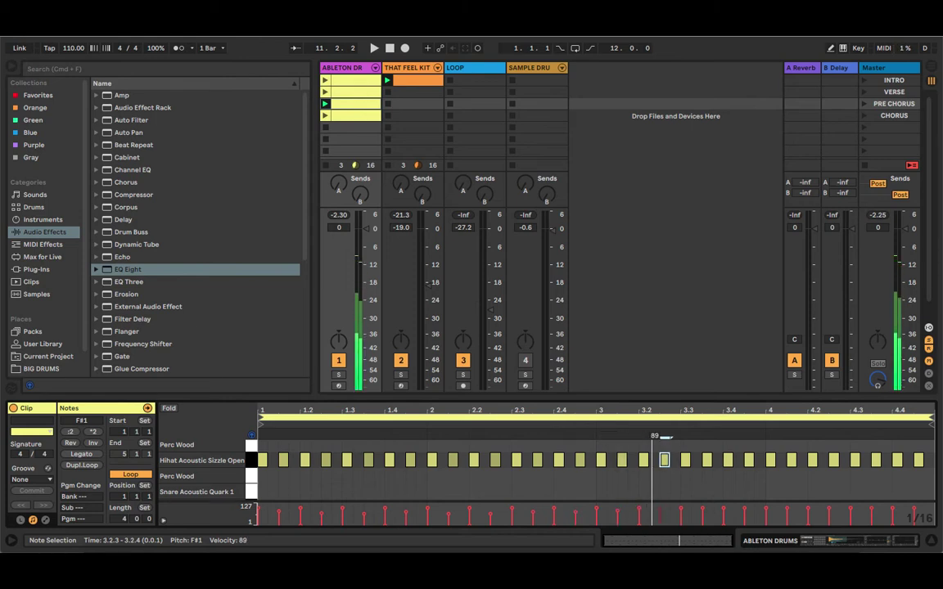
{"action": "left_click", "coordinate": [700, 511]}
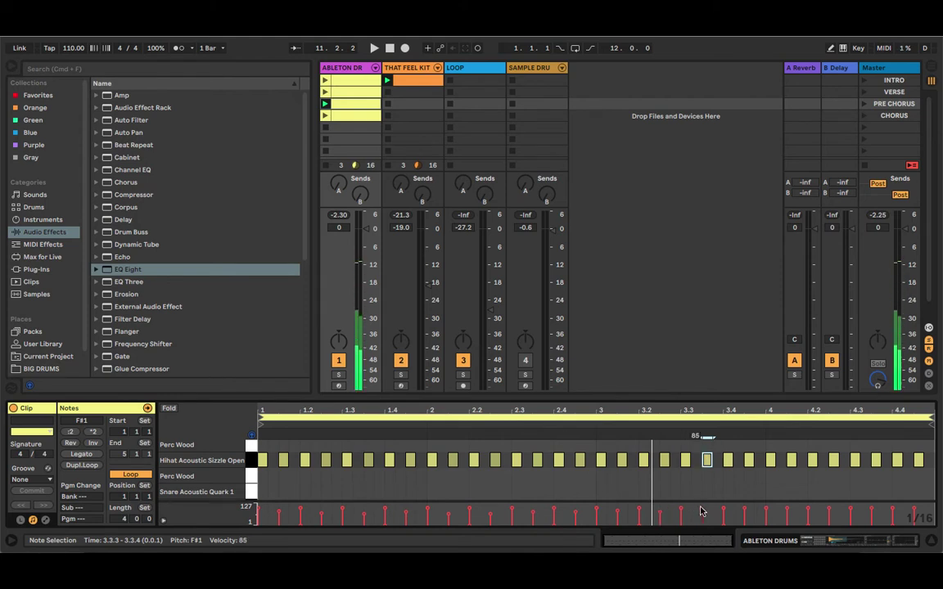
{"action": "left_click", "coordinate": [745, 513]}
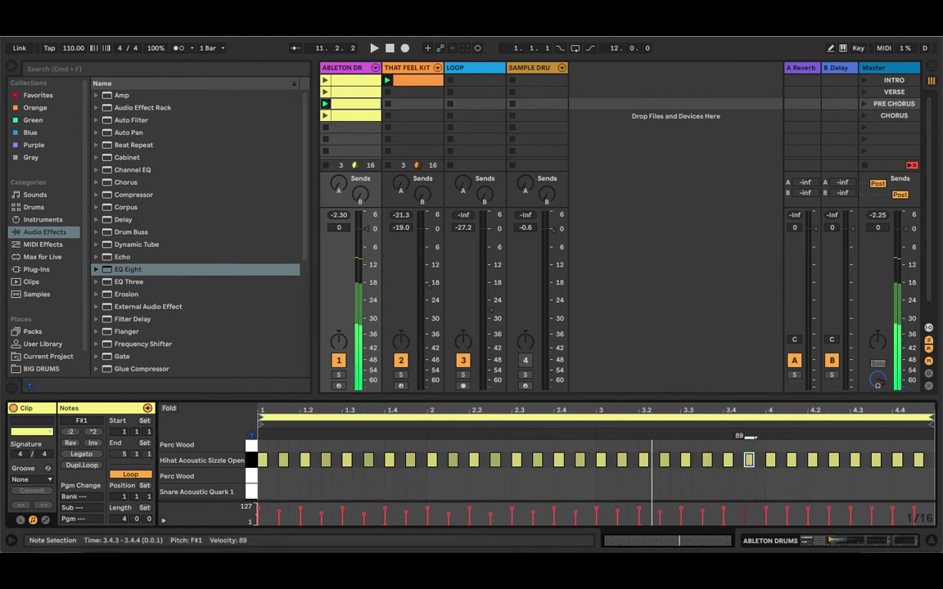
{"action": "left_click", "coordinate": [788, 514]}
{"action": "mouse_move", "coordinate": [828, 512]}
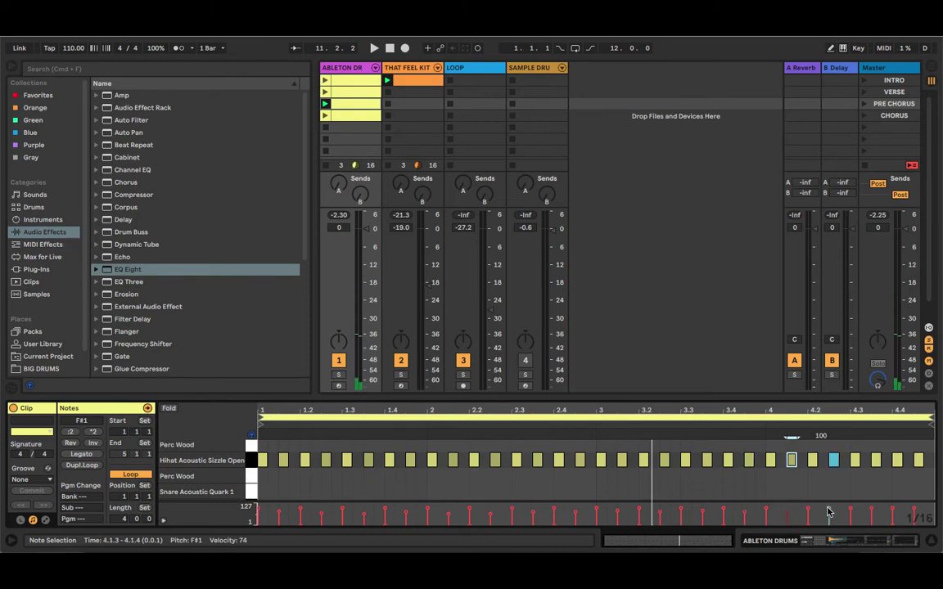
{"action": "left_click", "coordinate": [873, 513]}
{"action": "left_click", "coordinate": [914, 513]}
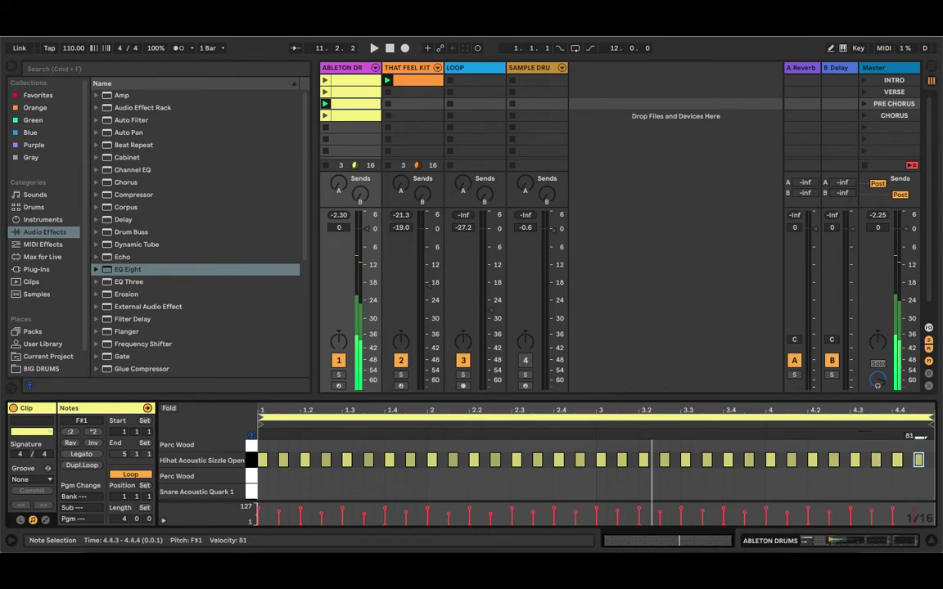
Step: Launch the PRE CHORUS scene and add another EQ Eight at the end of the ABLETON DRUMS track's device chain
{"action": "left_click", "coordinate": [893, 105]}
{"action": "key", "text": "Return"}
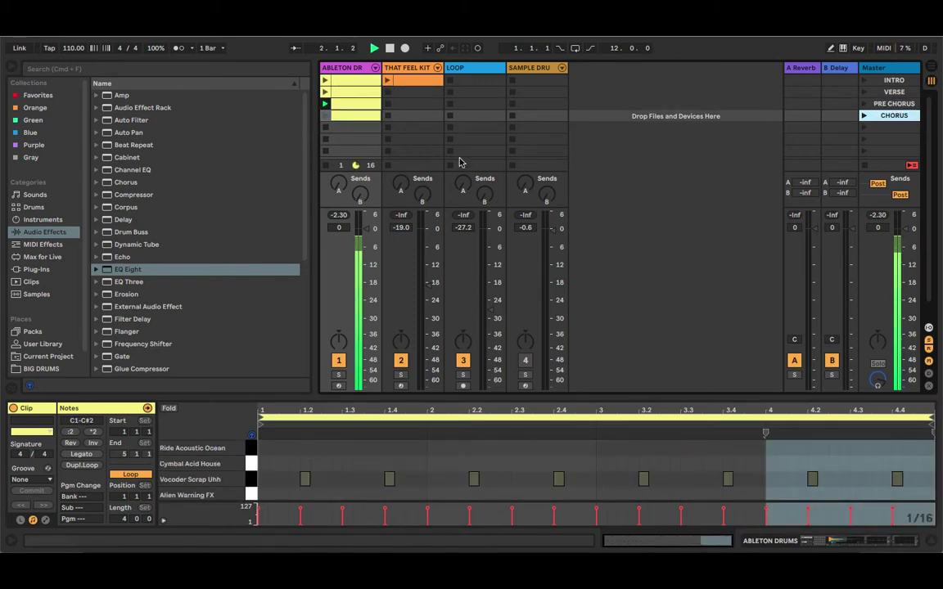
{"action": "left_click", "coordinate": [360, 69]}
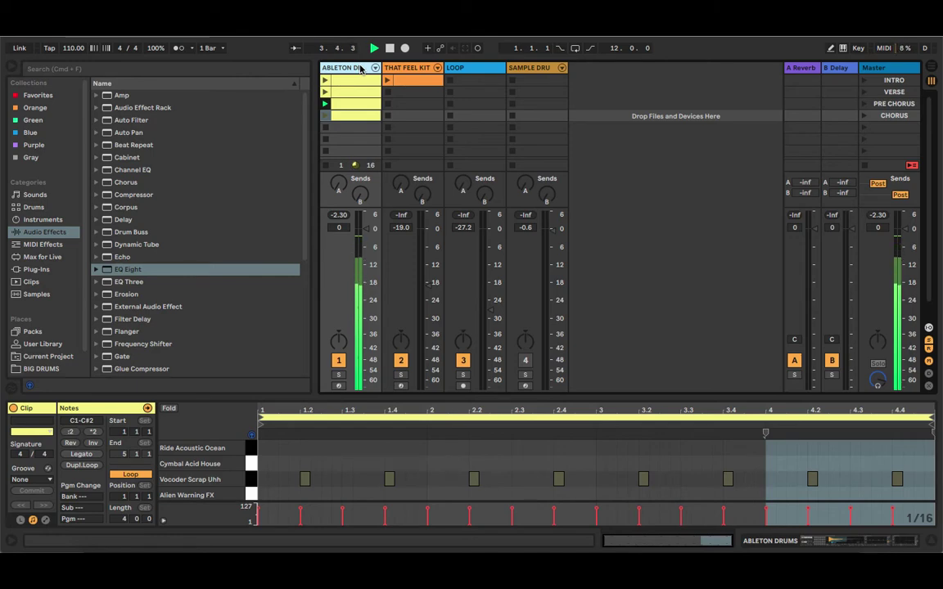
{"action": "left_click", "coordinate": [360, 69]}
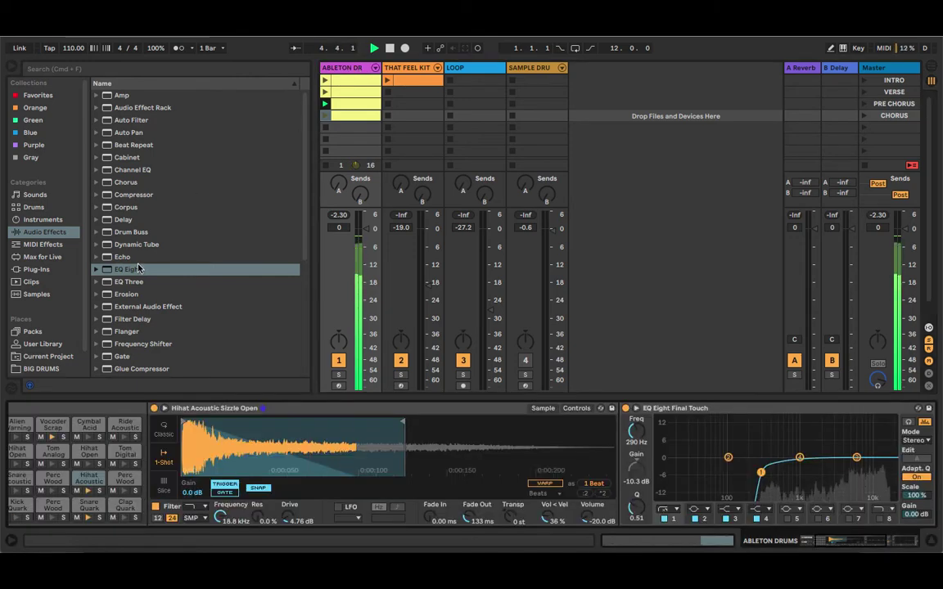
{"action": "left_click_drag", "start_coordinate": [139, 268], "coordinate": [538, 455]}
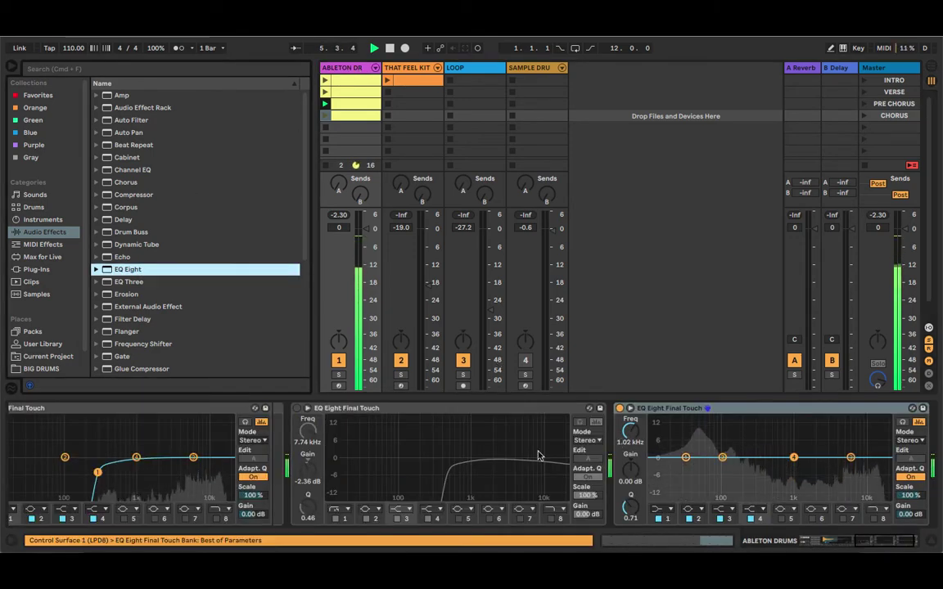
Step: Delete the disabled EQ Eight and make band 1 of the remaining last EQ Eight a low-cut filter at 43.5 Hz
{"action": "left_click", "coordinate": [334, 408]}
{"action": "key", "text": "Delete"}
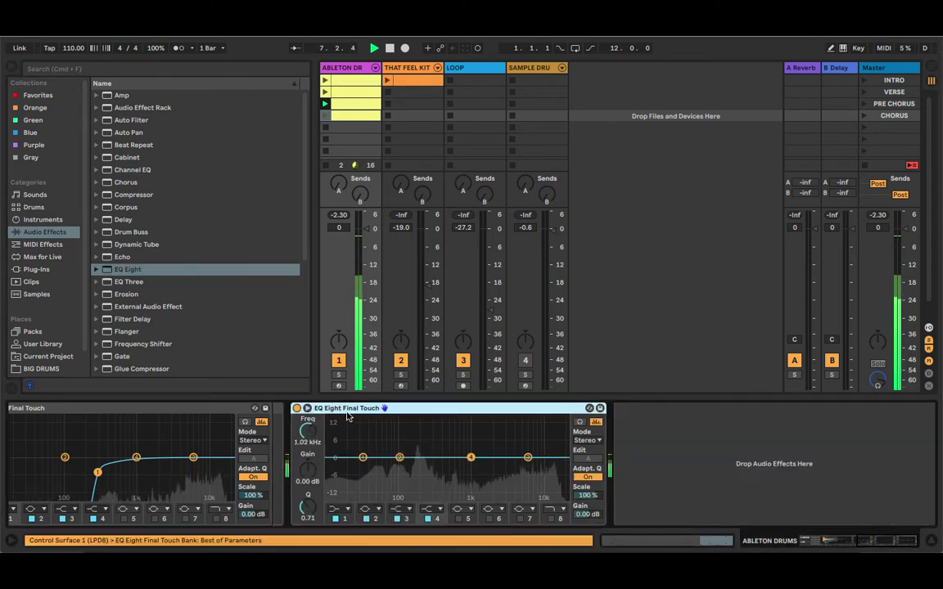
{"action": "left_click", "coordinate": [338, 509]}
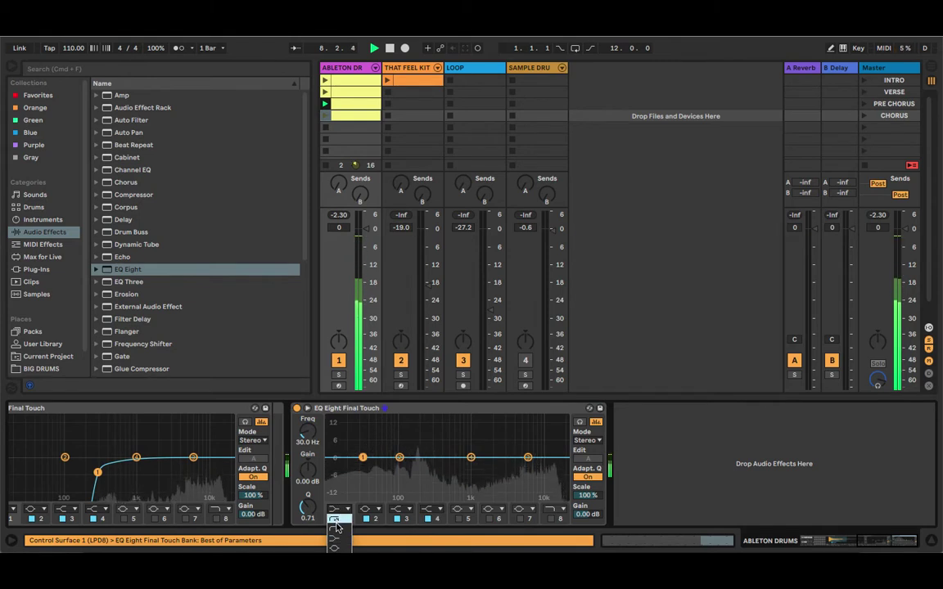
{"action": "left_click", "coordinate": [336, 528]}
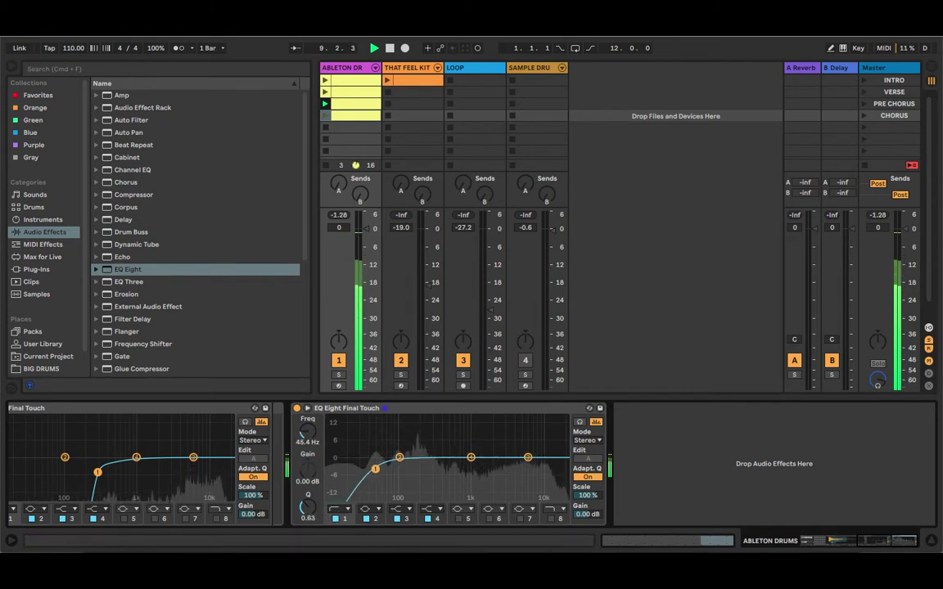
{"action": "left_click_drag", "start_coordinate": [376, 469], "coordinate": [374, 469]}
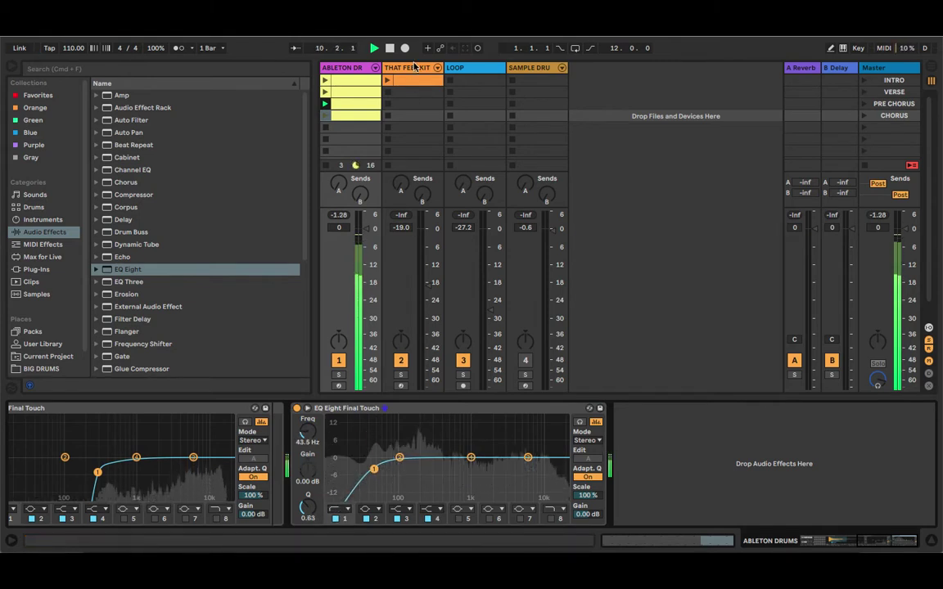
{"action": "key", "text": "space"}
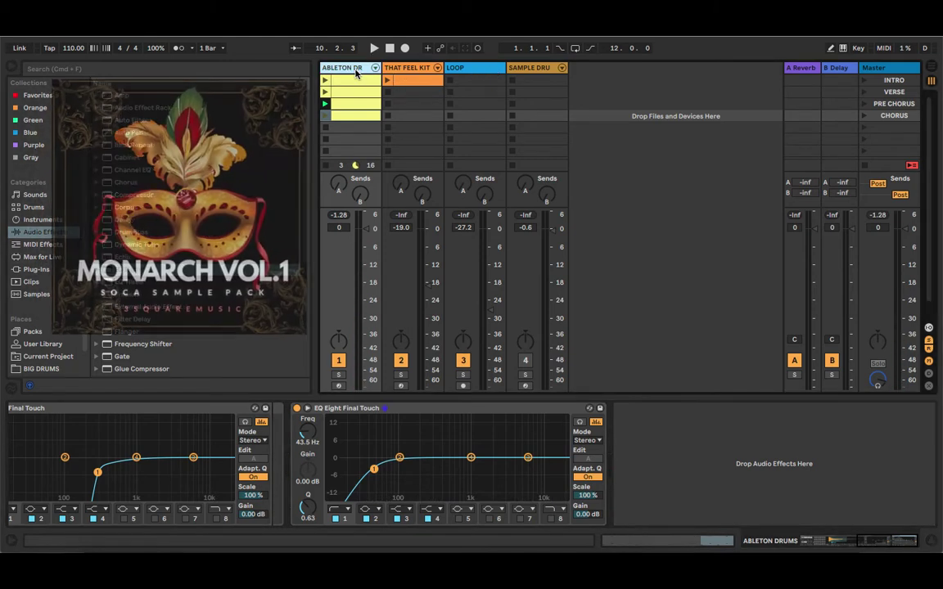
Step: Activate the SAMPLE DRUMS track and audition its Fatkid Snare and Ballsy Kick pads
{"action": "left_click", "coordinate": [540, 69]}
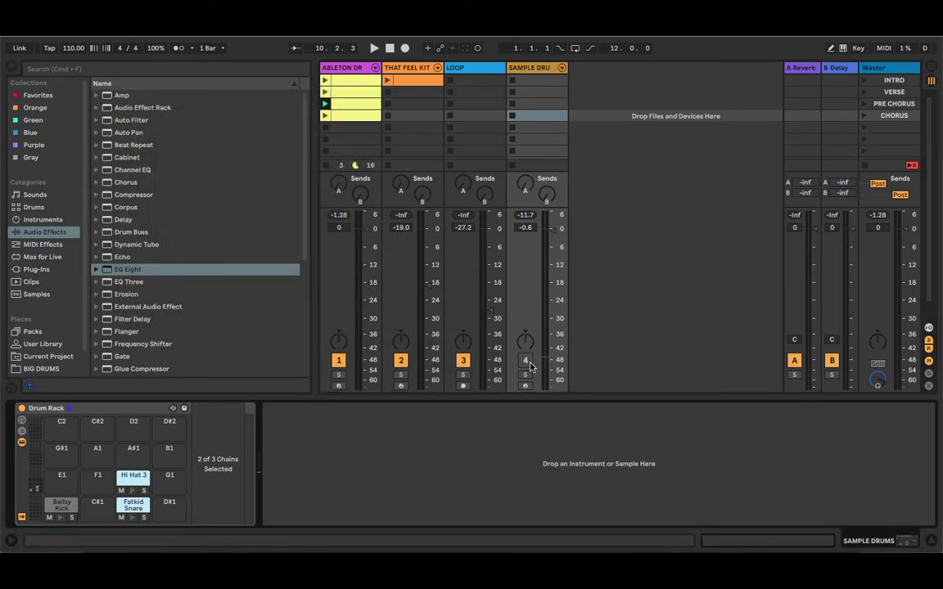
{"action": "left_click", "coordinate": [525, 360]}
{"action": "left_click", "coordinate": [134, 507]}
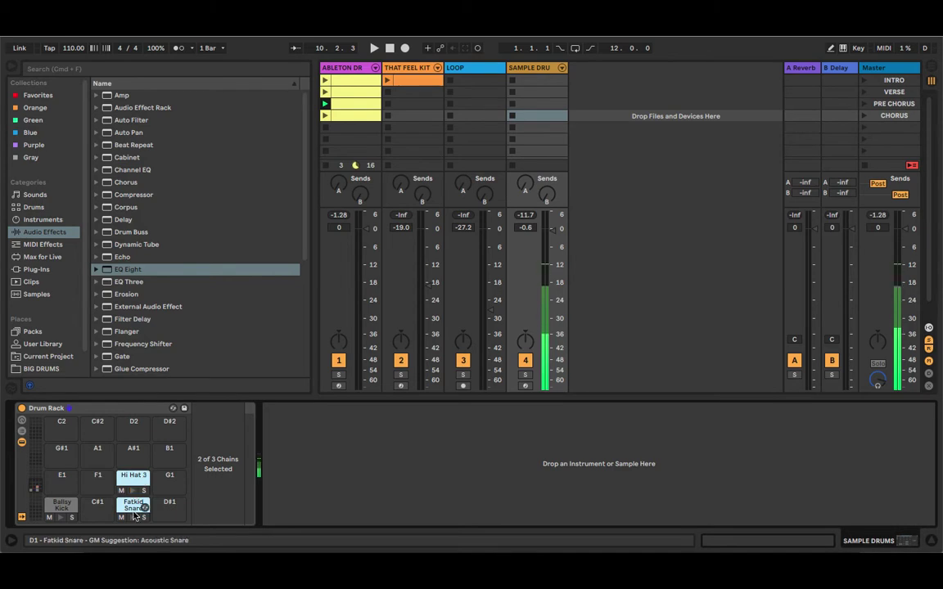
{"action": "left_click", "coordinate": [61, 519]}
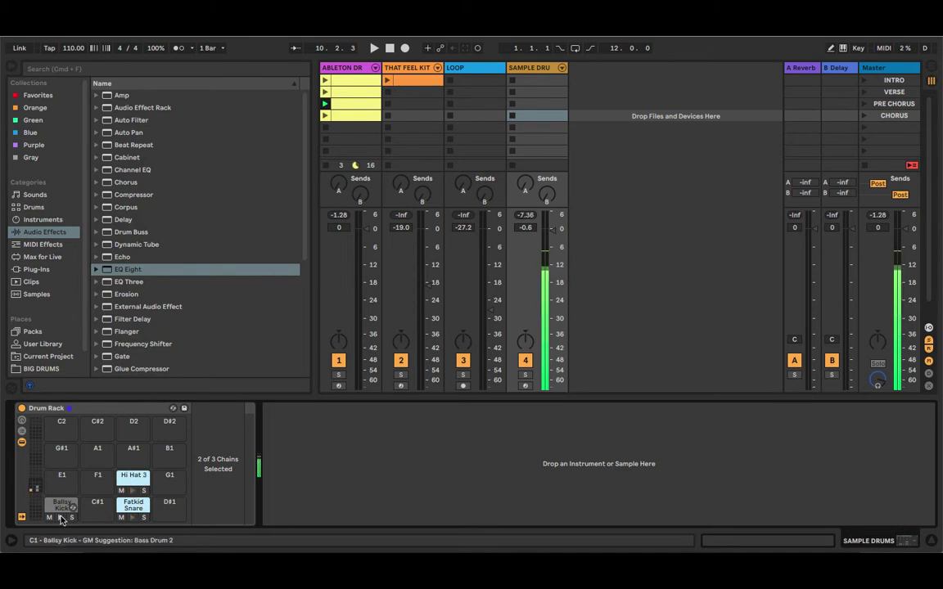
Step: Copy the ABLETON DRUMS INTRO clip to SAMPLE DRUMS and duplicate it into the VERSE, PRE CHORUS and CHORUS slots
{"action": "left_click", "coordinate": [363, 82]}
{"action": "left_click", "coordinate": [470, 67]}
{"action": "left_click", "coordinate": [539, 79]}
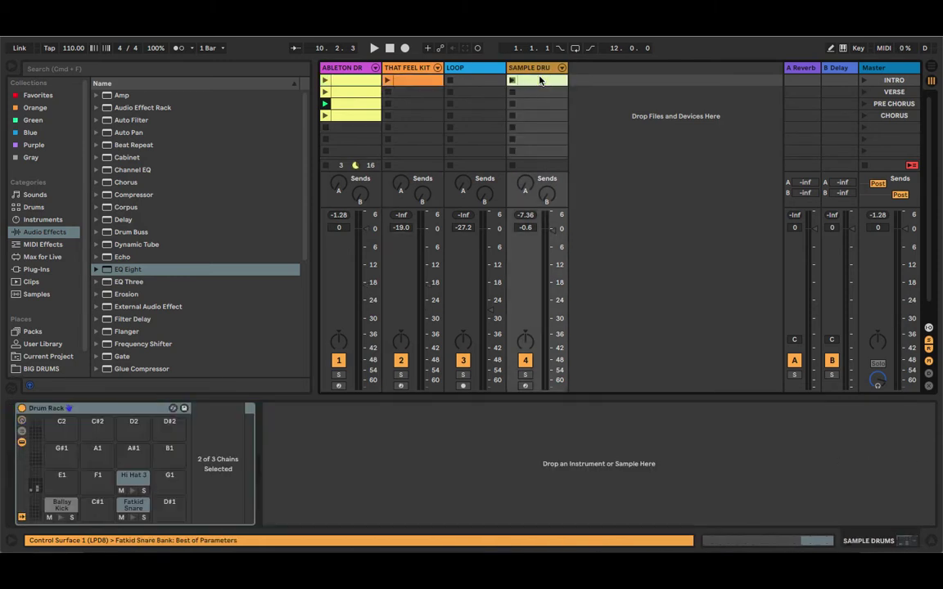
{"action": "key", "text": "ctrl+d"}
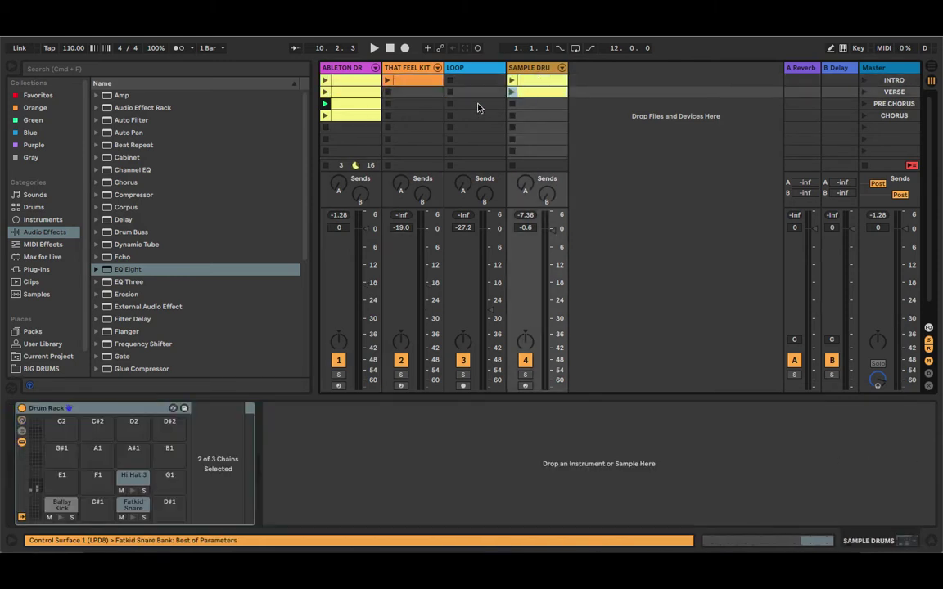
{"action": "key", "text": "ctrl+d"}
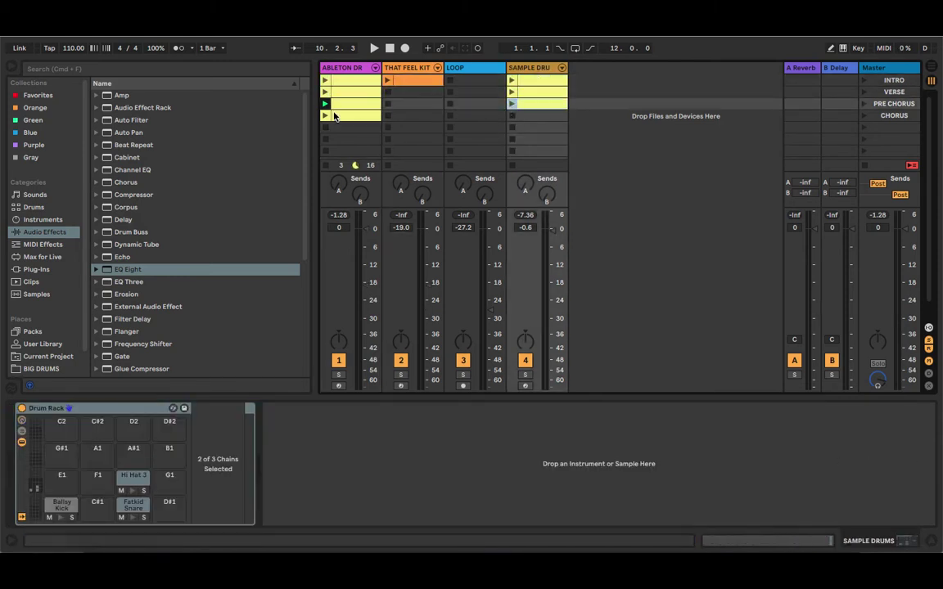
{"action": "key", "text": "ctrl+d"}
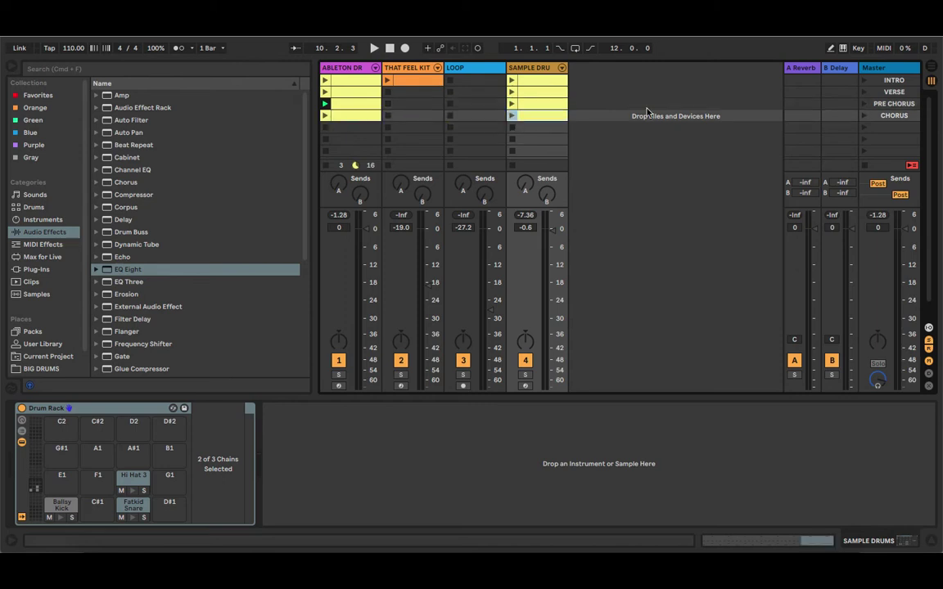
Step: Play the PRE CHORUS scene and lower the ABLETON DRUMS track volume to -5.4 dB
{"action": "left_click", "coordinate": [863, 105]}
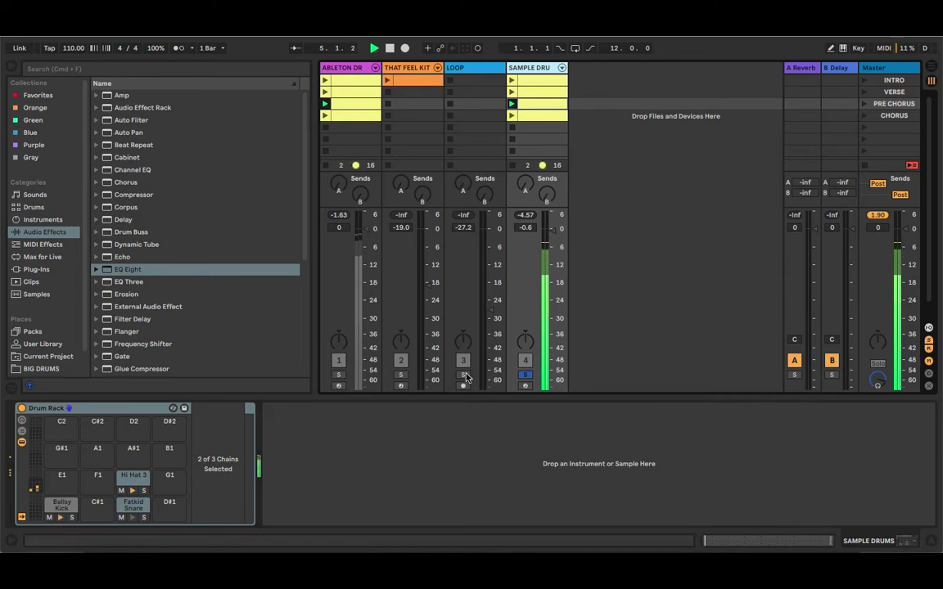
{"action": "left_click_drag", "start_coordinate": [379, 293], "coordinate": [378, 309]}
{"action": "left_click_drag", "start_coordinate": [365, 244], "coordinate": [366, 245]}
{"action": "key", "text": "space"}
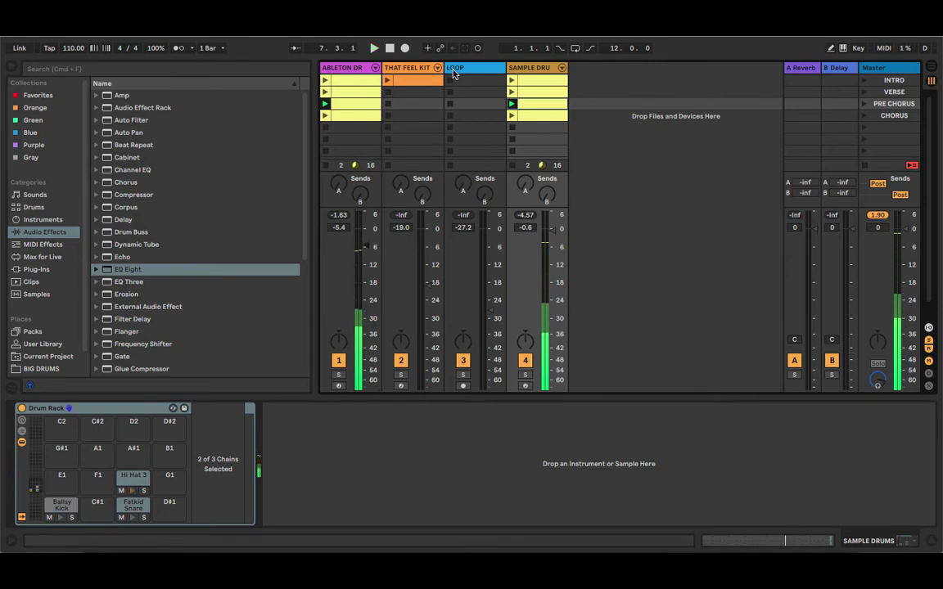
Step: Copy the THAT FEEL KIT INTRO clip into its VERSE, PRE CHORUS and CHORUS slots
{"action": "left_click", "coordinate": [421, 98]}
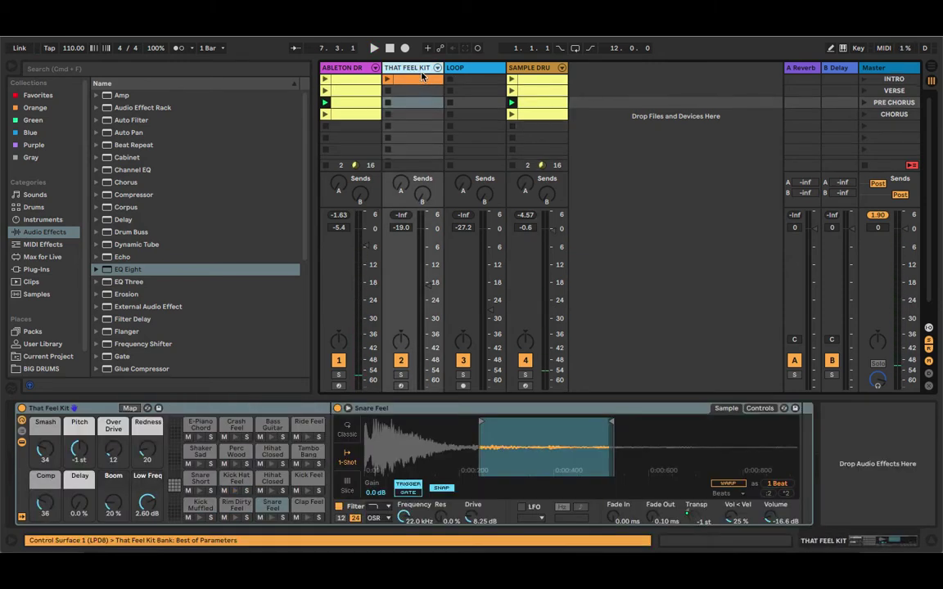
{"action": "left_click", "coordinate": [423, 80]}
{"action": "left_click_drag", "start_coordinate": [423, 80], "coordinate": [429, 117]}
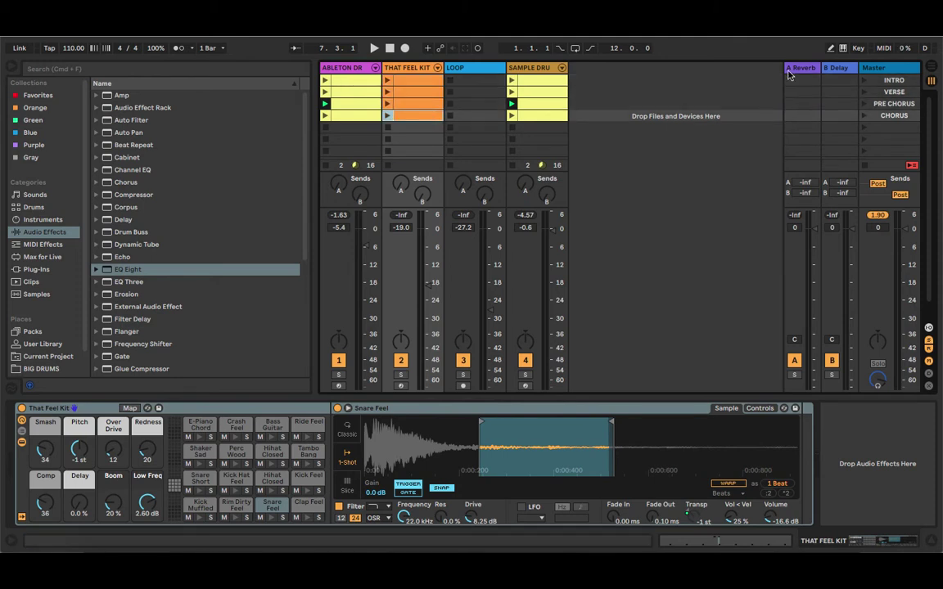
Step: Launch the PRE CHORUS scene and raise the THAT FEEL KIT track volume to -18.0 dB
{"action": "left_click", "coordinate": [863, 104]}
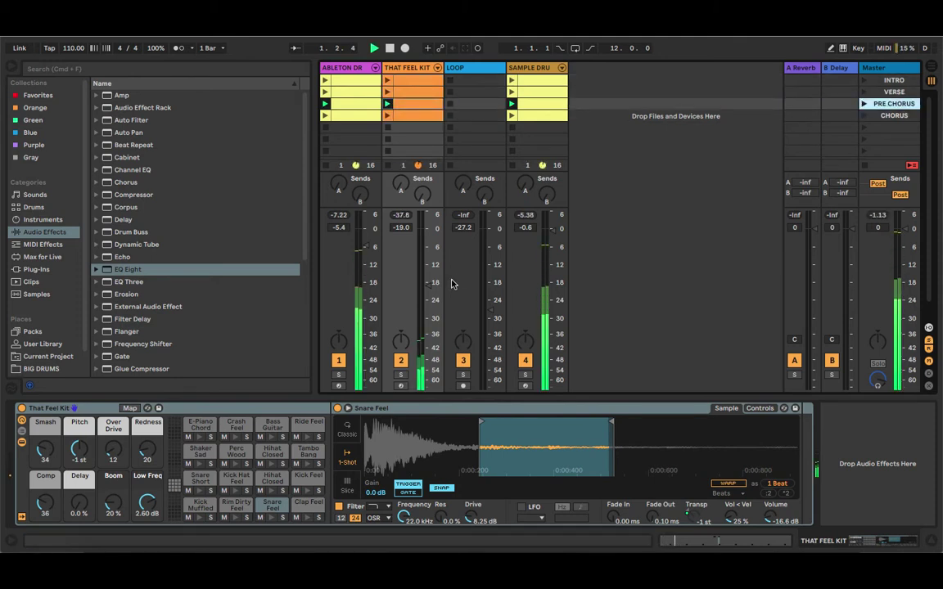
{"action": "left_click_drag", "start_coordinate": [428, 288], "coordinate": [428, 285]}
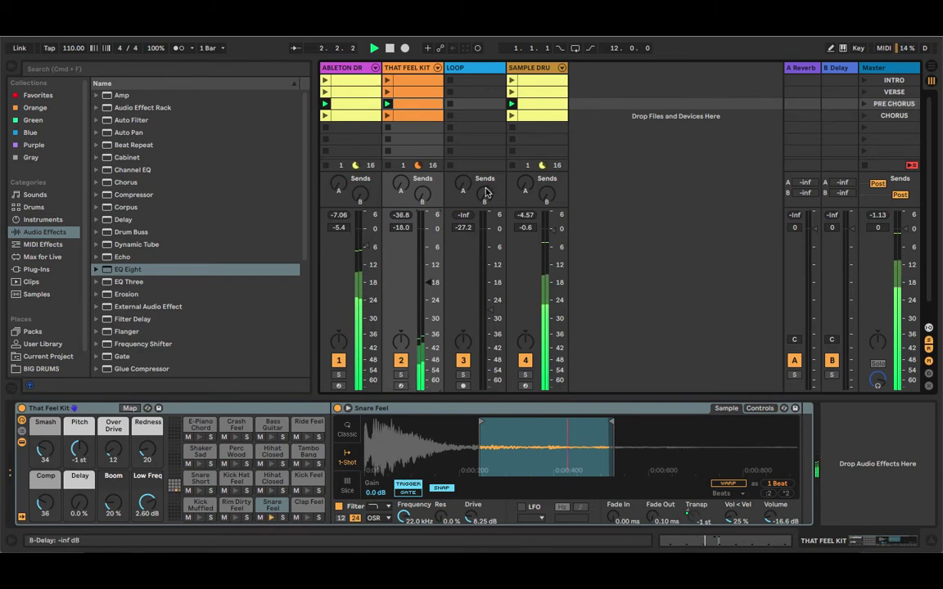
{"action": "key", "text": "space"}
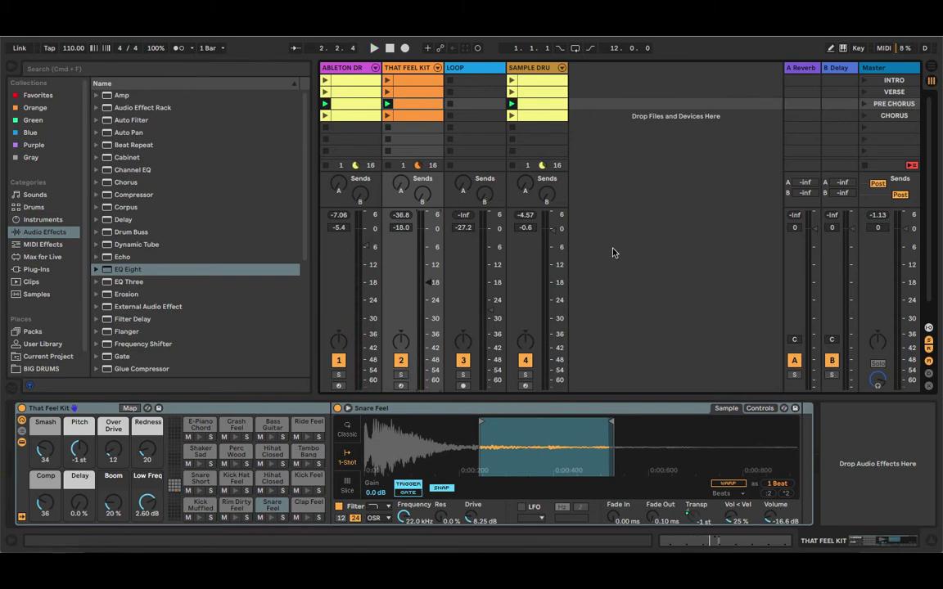
Step: Insert Loop-126-22.wav from Finder into the LOOP track's PRE CHORUS slot and launch the PRE CHORUS scene with LOOP soloed
{"action": "key", "text": "ctrl+super+f"}
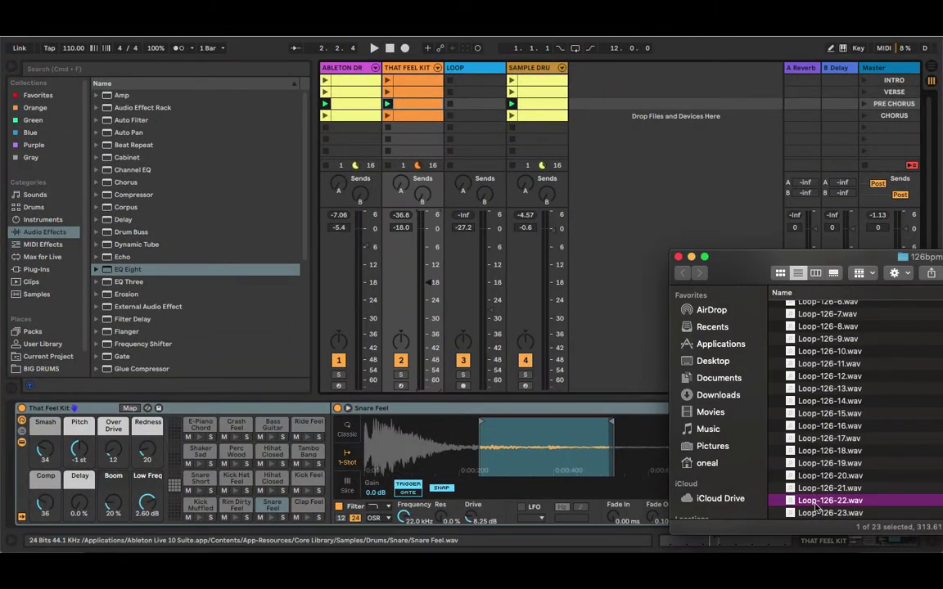
{"action": "left_click_drag", "start_coordinate": [816, 507], "coordinate": [470, 105]}
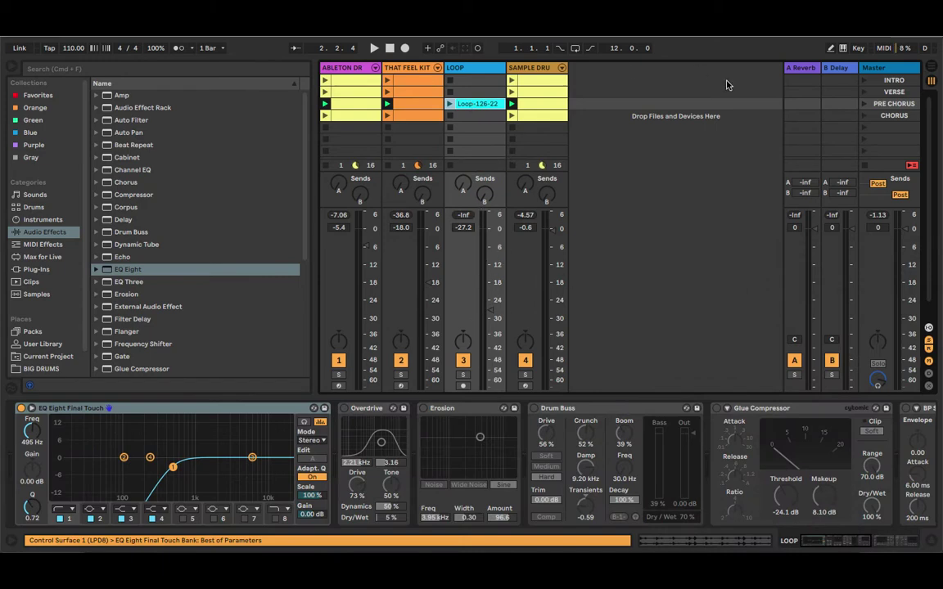
{"action": "left_click", "coordinate": [865, 104]}
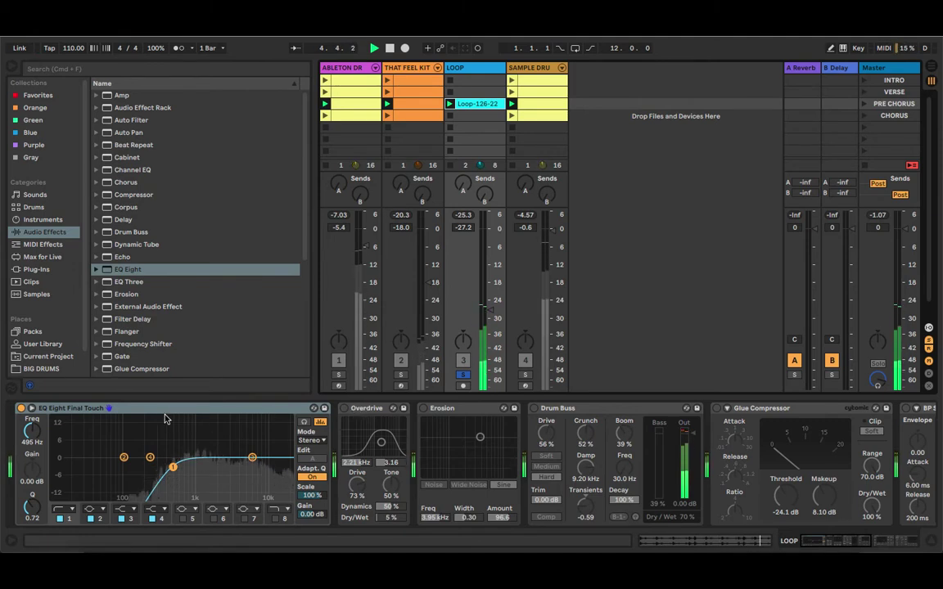
Step: Enable Overdrive, Erosion and Drum Buss on the LOOP track, and set the Drum Buss drive to 49%
{"action": "left_click", "coordinate": [188, 422]}
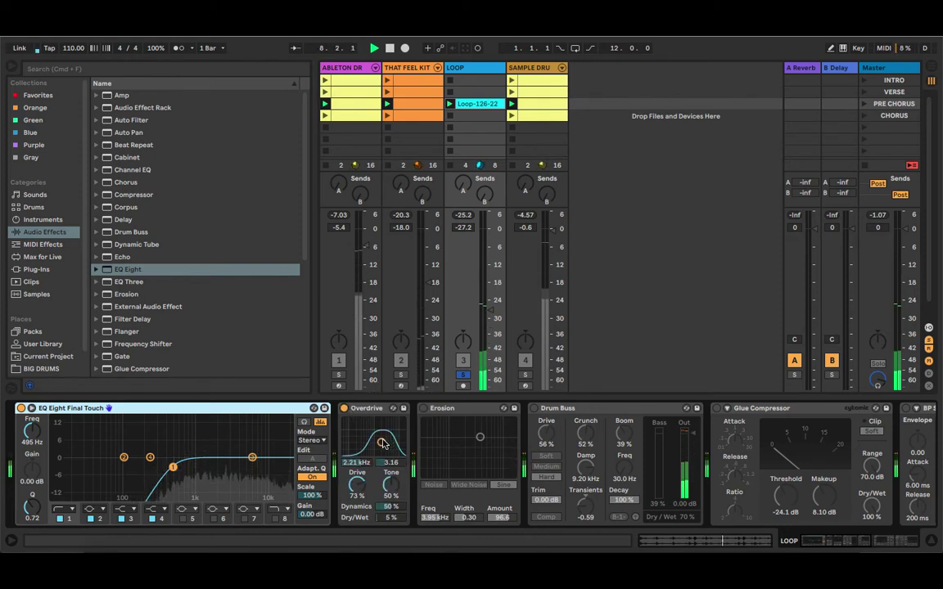
{"action": "left_click", "coordinate": [422, 408]}
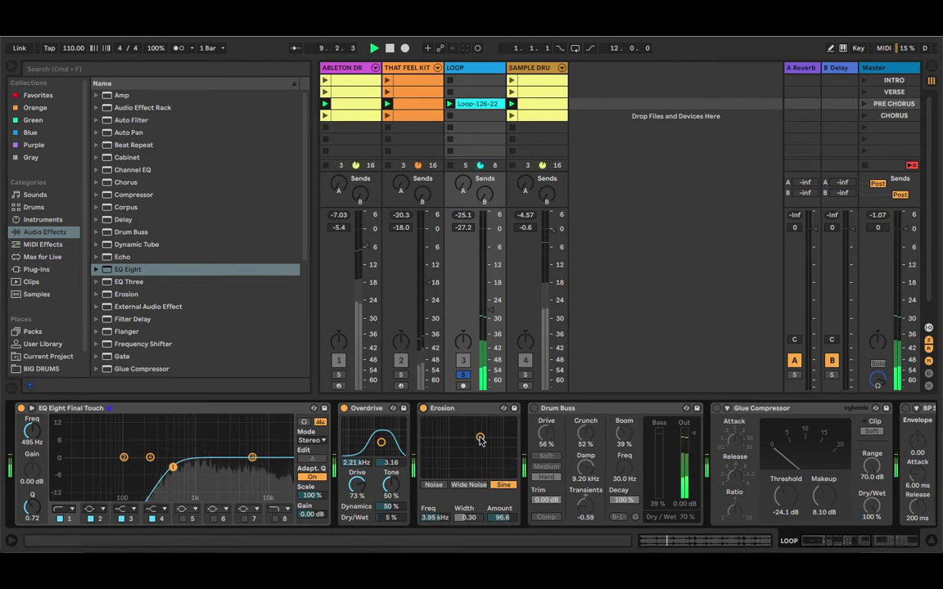
{"action": "scroll", "coordinate": [470, 435], "scroll_direction": "right", "scroll_amount": 3}
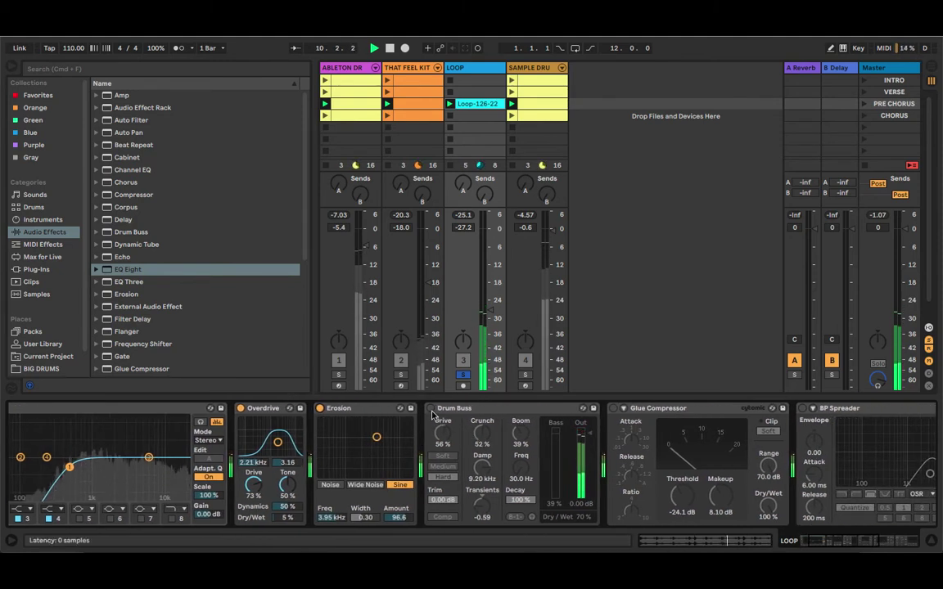
{"action": "left_click", "coordinate": [430, 408]}
{"action": "left_click_drag", "start_coordinate": [438, 434], "coordinate": [437, 440]}
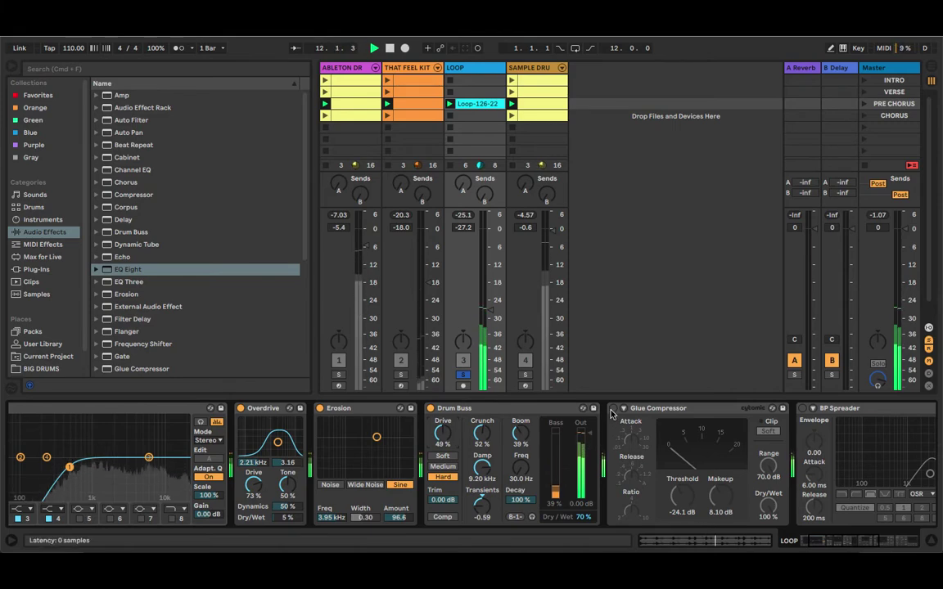
Step: Enable the Glue Compressor, BP Spreader and Gate on the LOOP track, keeping SAMPLE DRUMS as the Gate's sidechain source
{"action": "scroll", "coordinate": [612, 420], "scroll_direction": "right", "scroll_amount": 7}
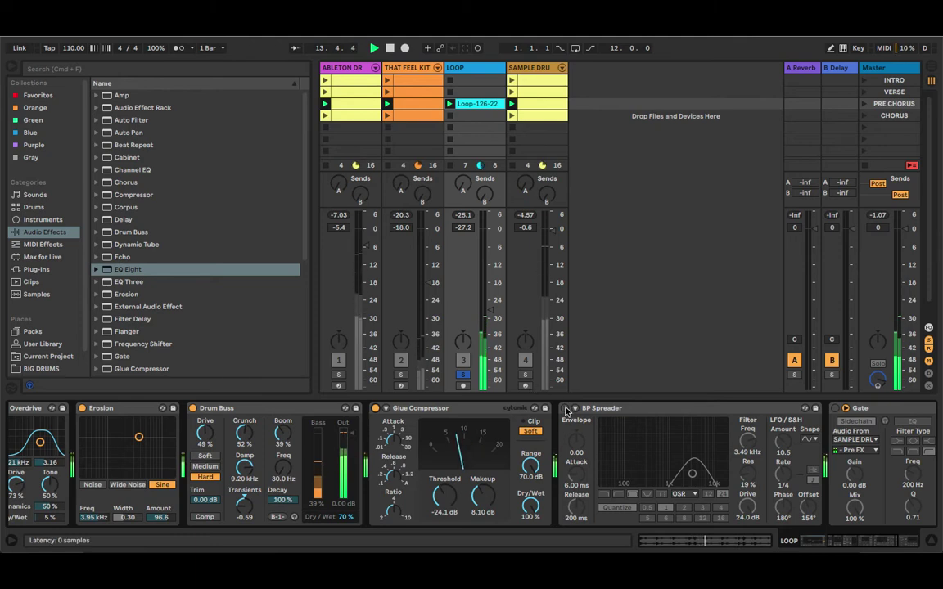
{"action": "scroll", "coordinate": [672, 451], "scroll_direction": "right", "scroll_amount": 8}
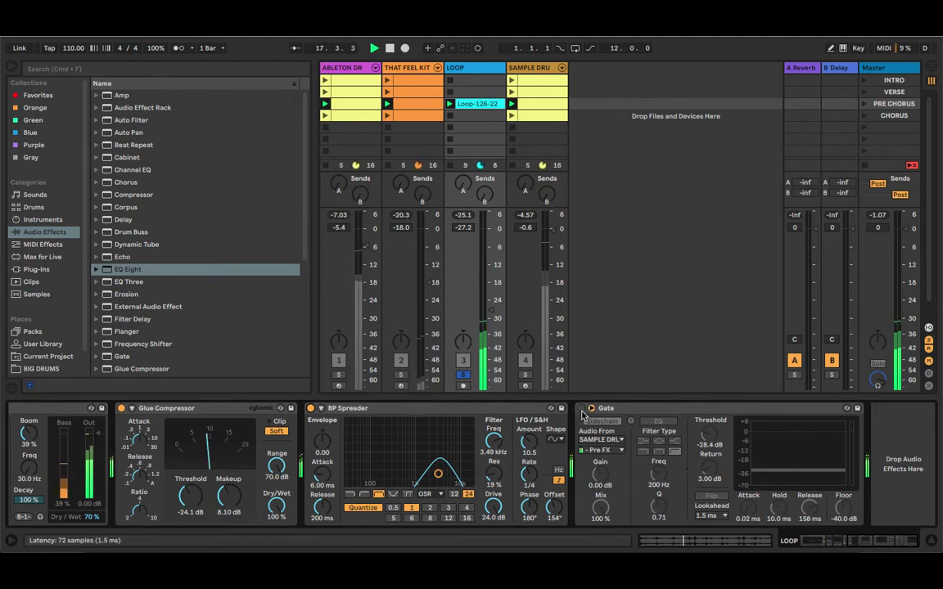
{"action": "left_click", "coordinate": [581, 408]}
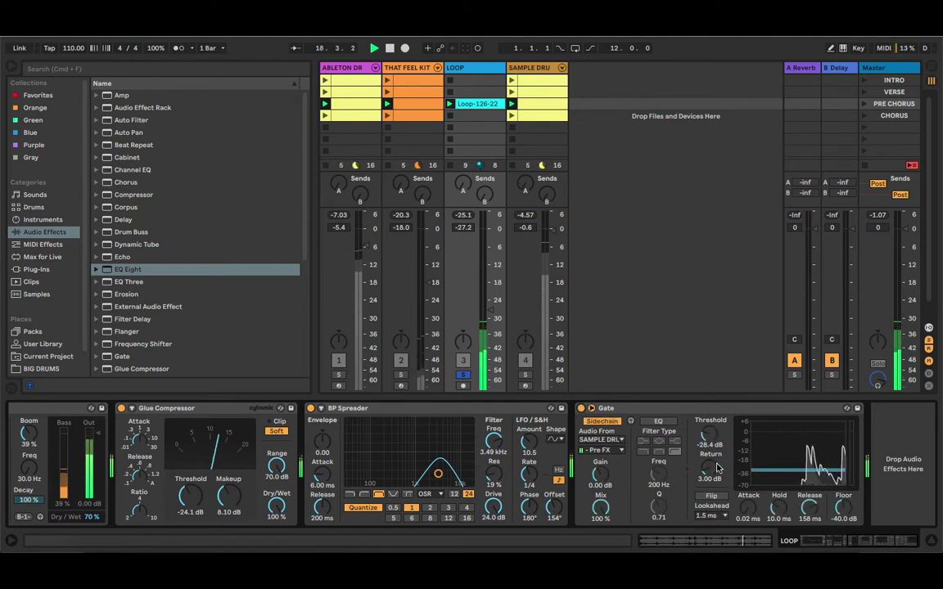
{"action": "left_click", "coordinate": [614, 438]}
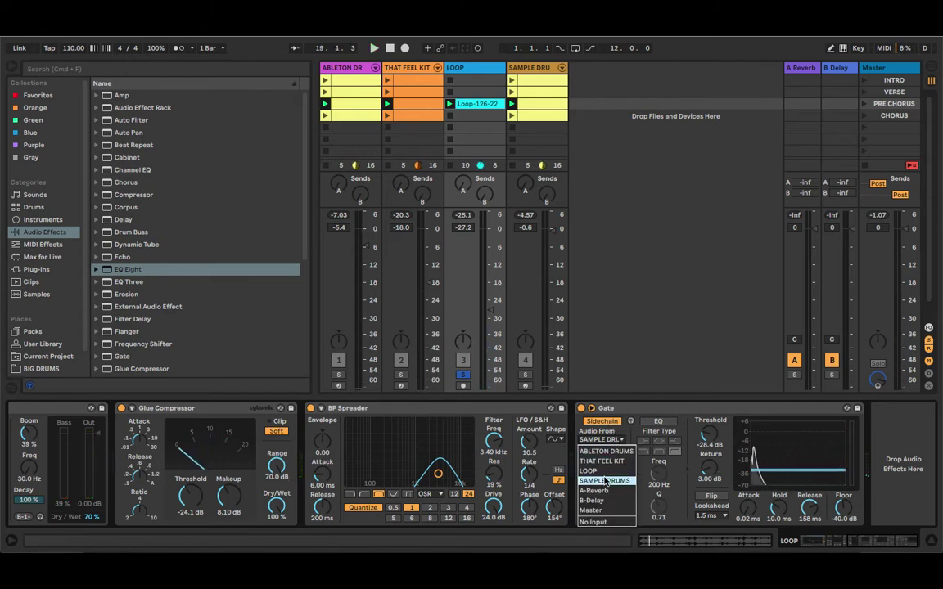
{"action": "left_click", "coordinate": [610, 458]}
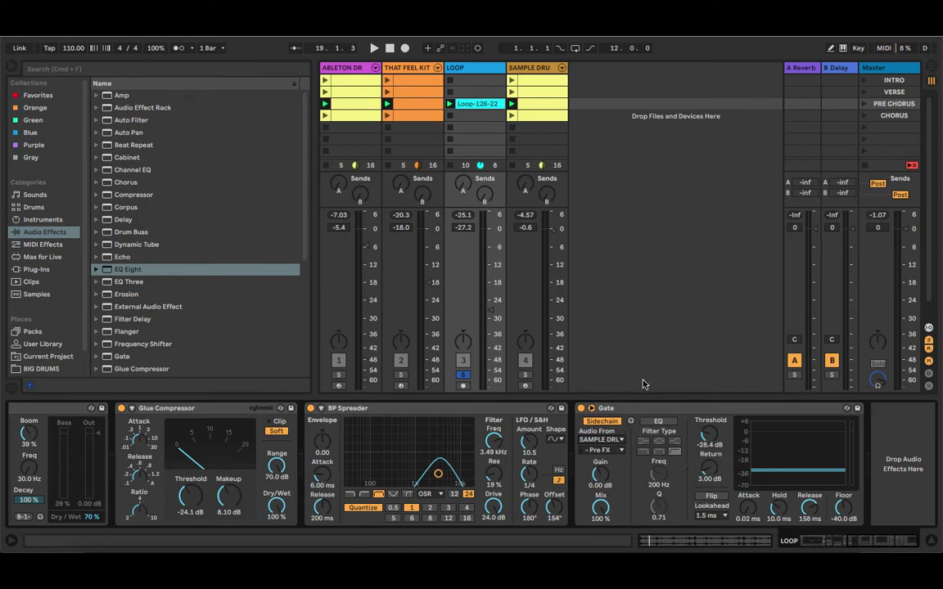
Step: Unsolo the LOOP track, play the PRE CHORUS scene and duplicate the Loop-126-22 clip into the CHORUS slot
{"action": "left_click", "coordinate": [462, 375]}
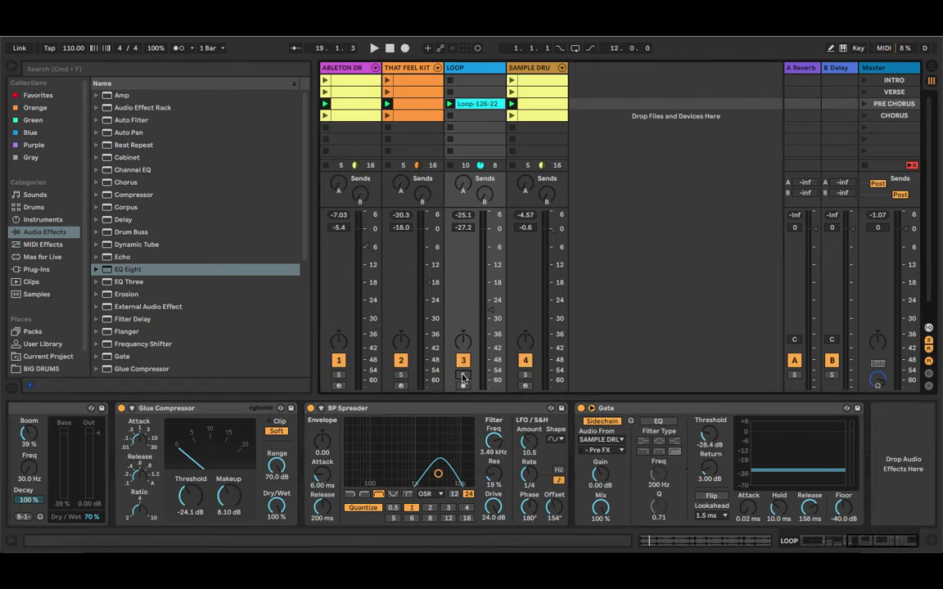
{"action": "left_click", "coordinate": [863, 104]}
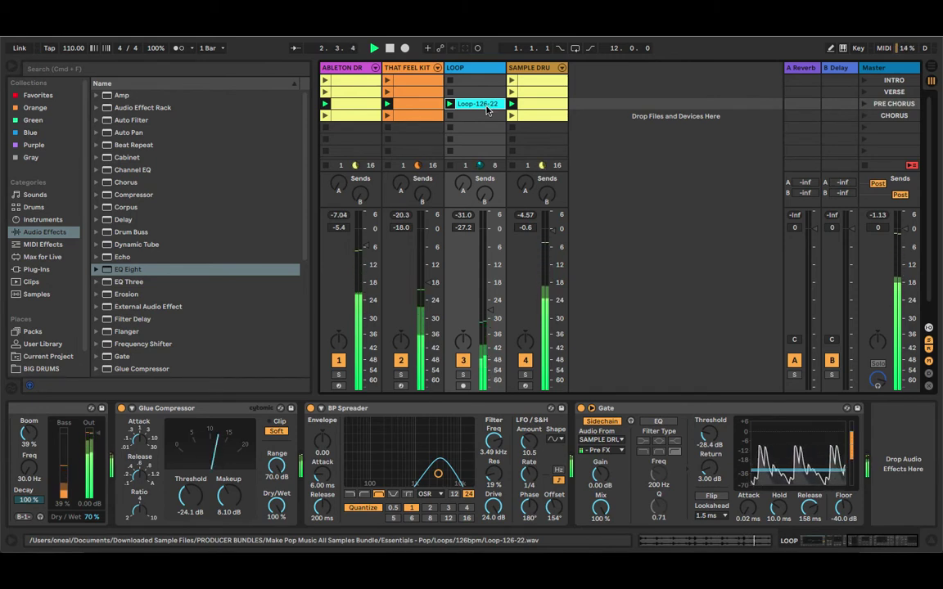
{"action": "key", "text": "ctrl+d"}
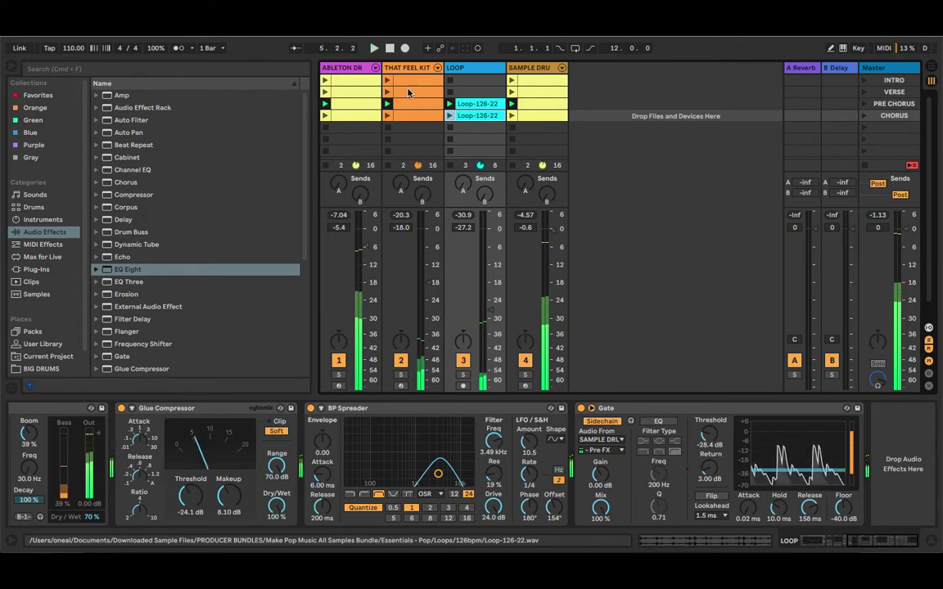
Step: Group the ABLETON DRUMS, THAT FEEL KIT, LOOP and SAMPLE DRUMS tracks into one group track and select the group
{"action": "left_click", "coordinate": [356, 68]}
{"action": "key", "text": "shift+Right"}
{"action": "key", "text": "shift+Right"}
{"action": "key", "text": "shift+Right"}
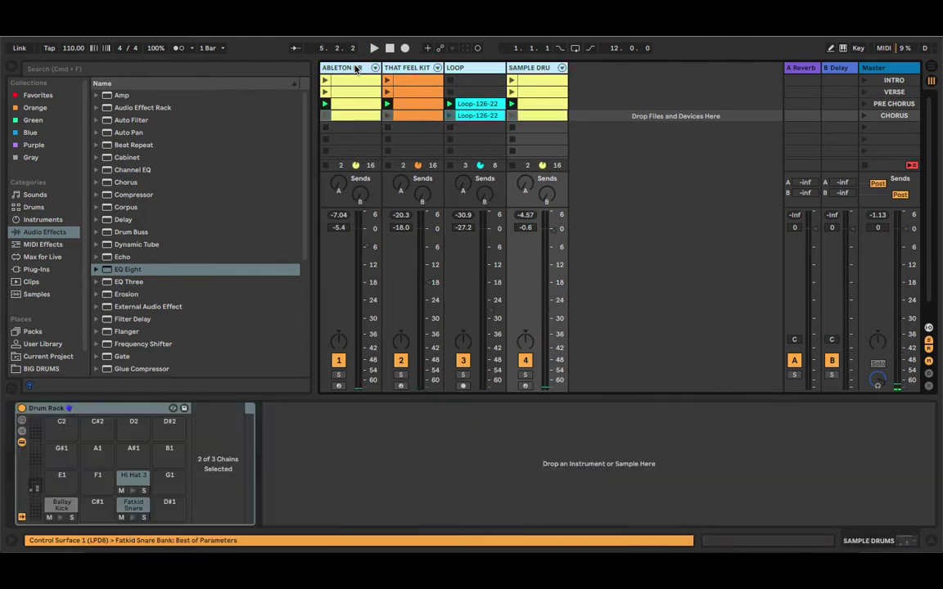
{"action": "right_click", "coordinate": [356, 69]}
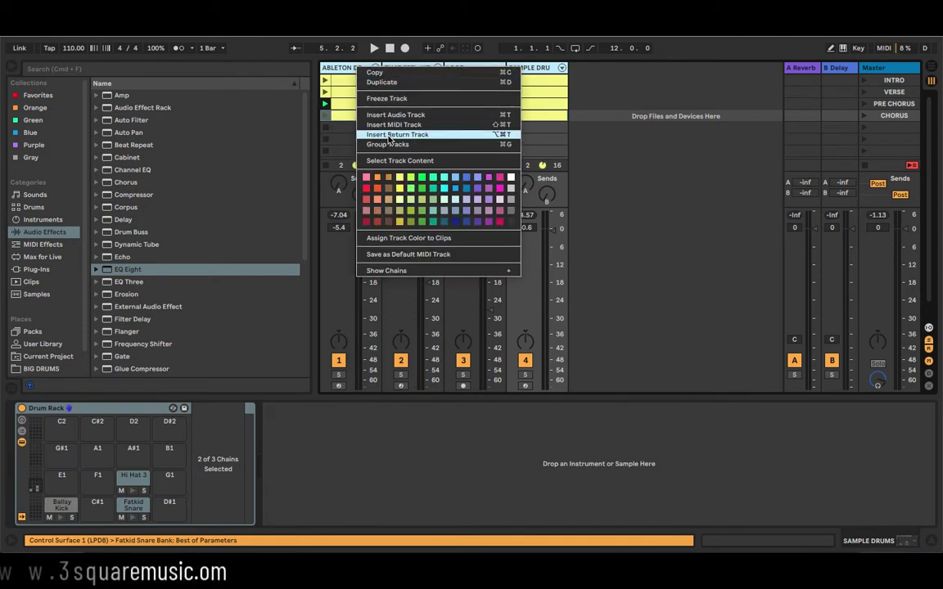
{"action": "left_click", "coordinate": [358, 145]}
{"action": "left_click", "coordinate": [340, 75]}
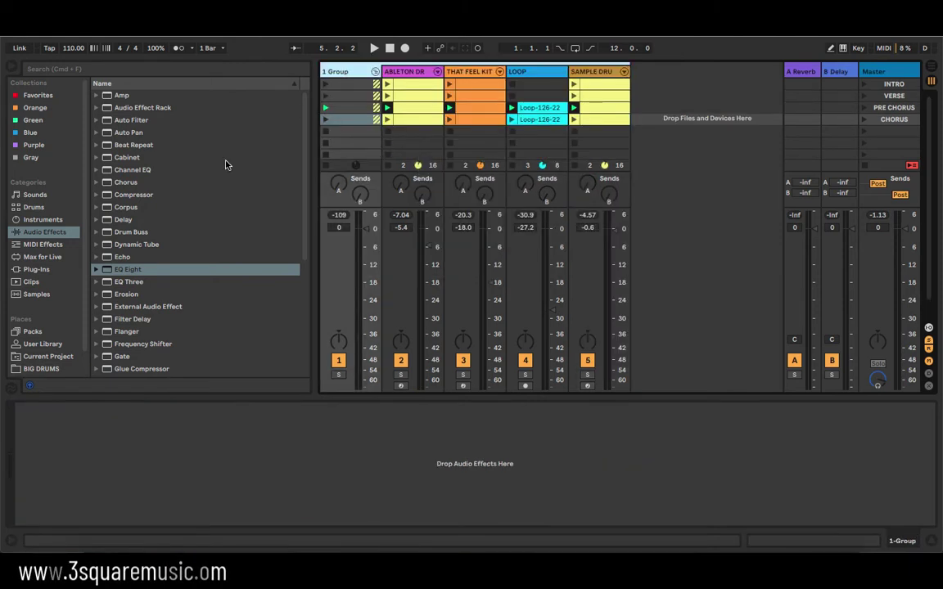
Step: Add an EQ Eight to the drum group and change band 1 to a low-cut filter at 30 Hz
{"action": "left_click_drag", "start_coordinate": [141, 274], "coordinate": [95, 452]}
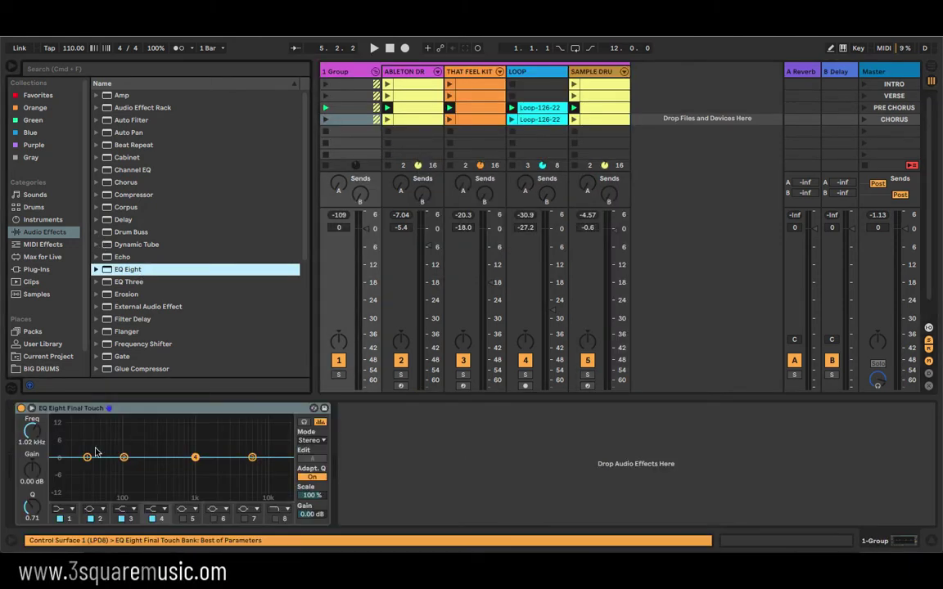
{"action": "left_click", "coordinate": [72, 509]}
{"action": "left_click", "coordinate": [69, 522]}
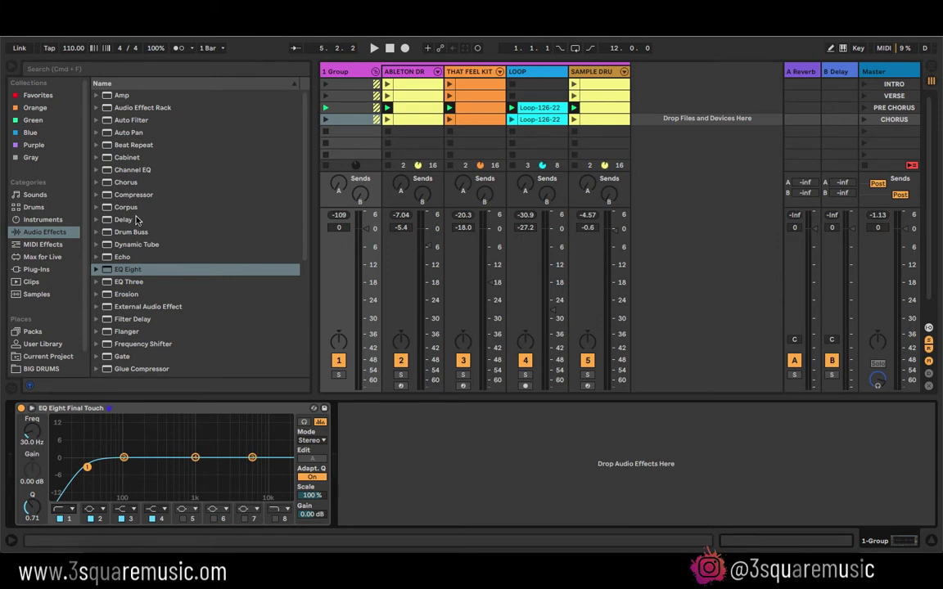
Step: Add Drum Buss after the group's EQ Eight with Drive 24%, Crunch 23%, Boom 18% and Transients -0.29, adjusting during playback
{"action": "left_click_drag", "start_coordinate": [139, 237], "coordinate": [311, 411]}
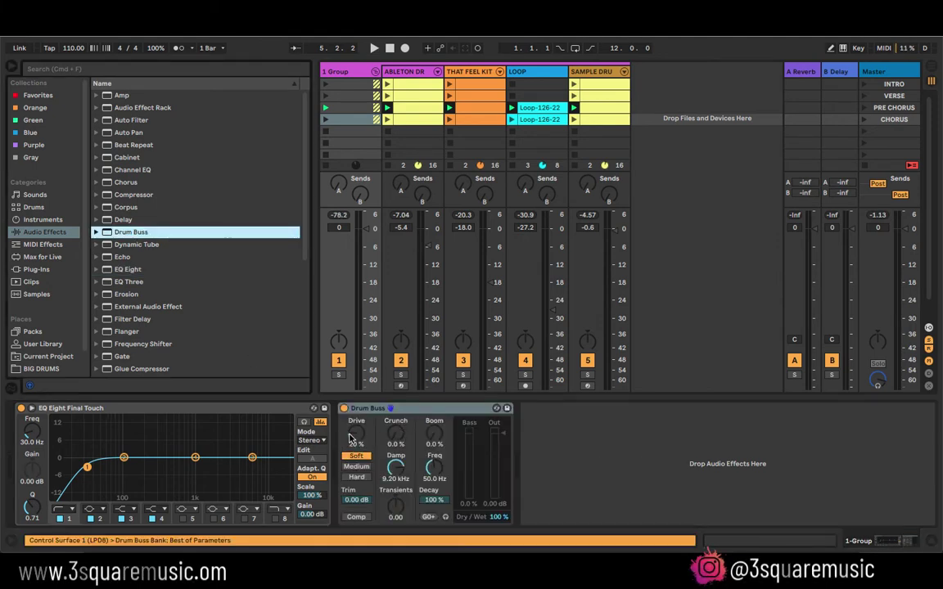
{"action": "left_click_drag", "start_coordinate": [350, 438], "coordinate": [359, 439]}
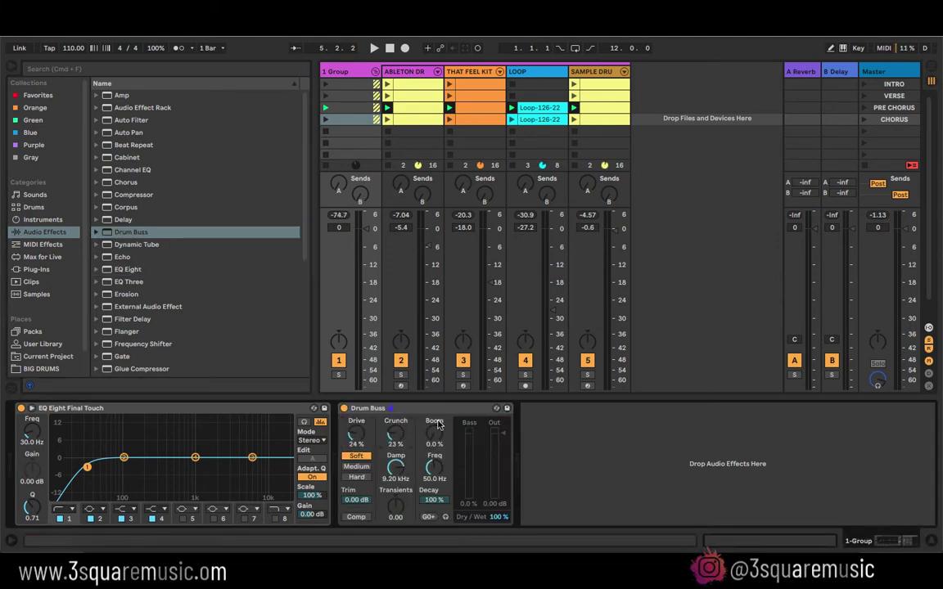
{"action": "key", "text": "space"}
{"action": "left_click_drag", "start_coordinate": [393, 436], "coordinate": [432, 427]}
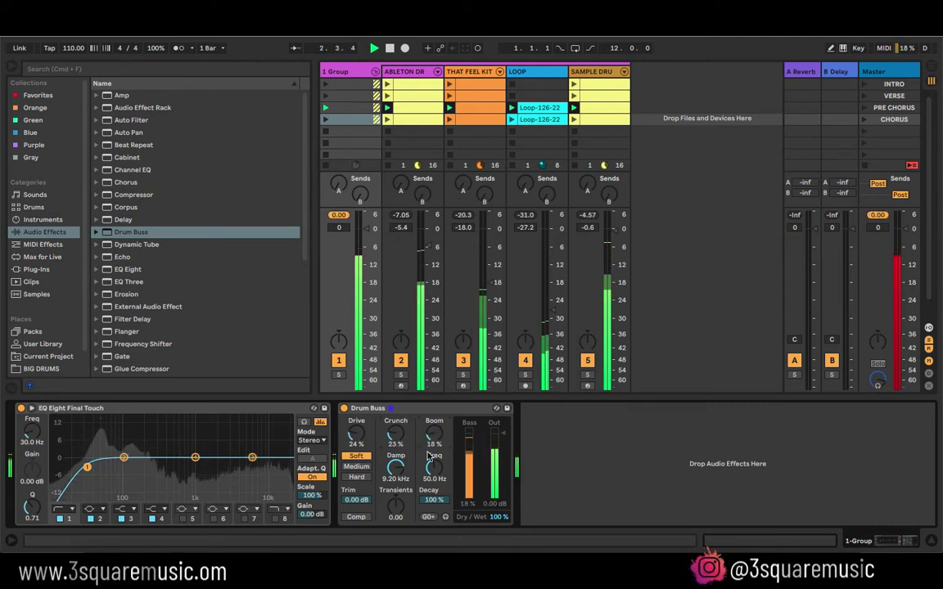
{"action": "left_click_drag", "start_coordinate": [391, 511], "coordinate": [391, 518]}
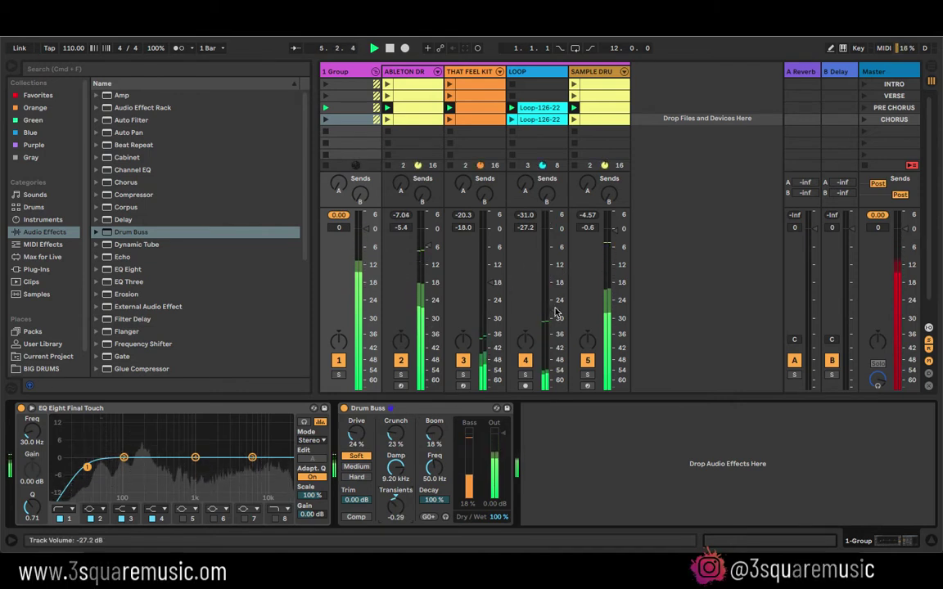
Step: Lower LOOP to -28.0 dB and SAMPLE DRUMS to -1.7 dB, and reduce the drum group's volume
{"action": "left_click_drag", "start_coordinate": [555, 312], "coordinate": [555, 314]}
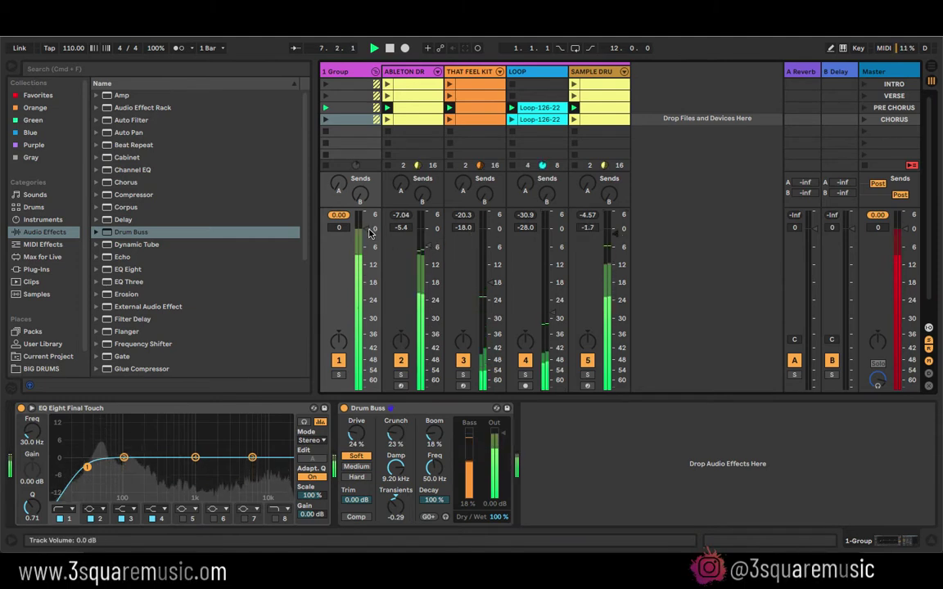
{"action": "left_click_drag", "start_coordinate": [365, 228], "coordinate": [366, 238]}
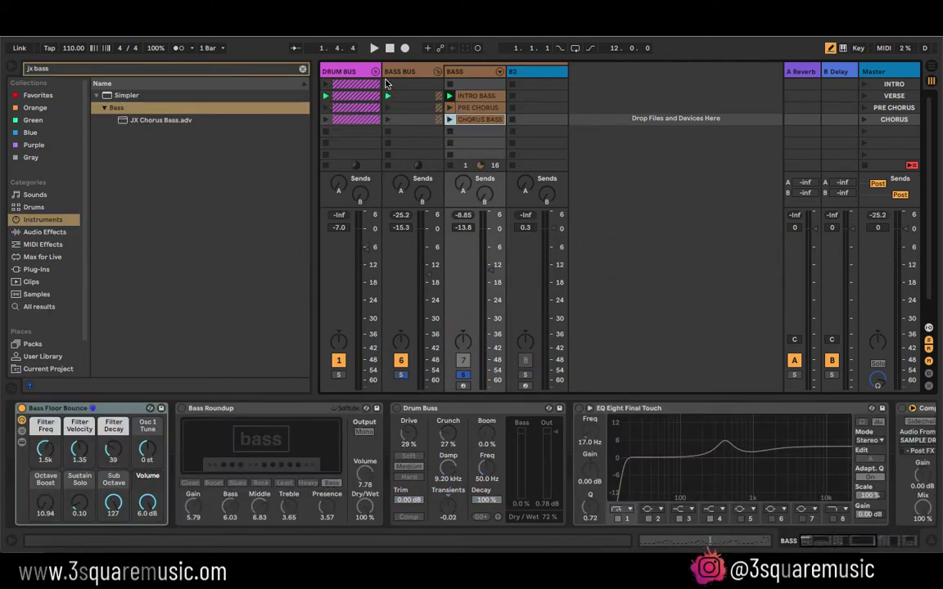
Step: Clear the browser search and play the VERSE scene with BASS soloed, raising the BASS track volume to -7.8 dB
{"action": "left_click", "coordinate": [302, 71]}
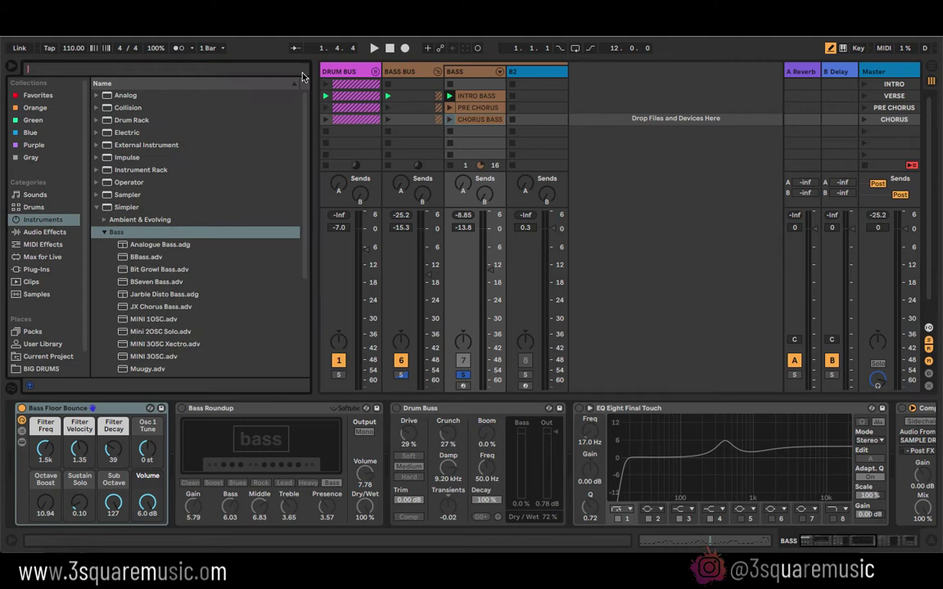
{"action": "left_click", "coordinate": [474, 96]}
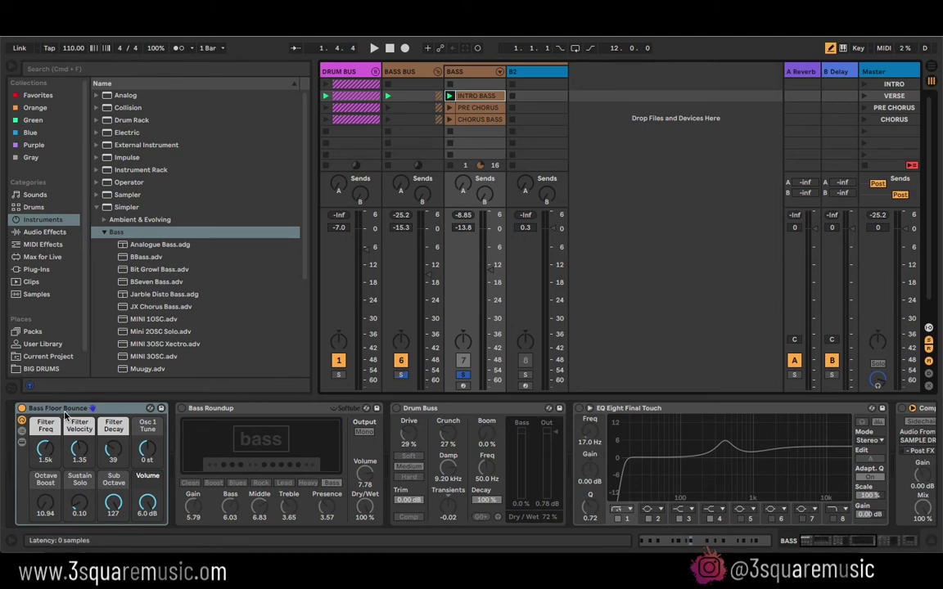
{"action": "left_click", "coordinate": [863, 95]}
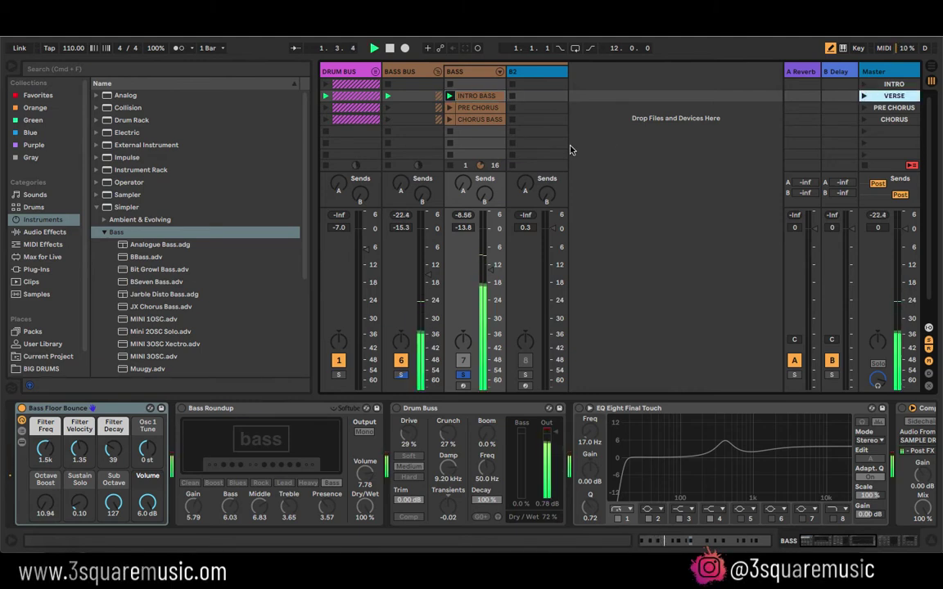
{"action": "left_click_drag", "start_coordinate": [492, 273], "coordinate": [491, 251]}
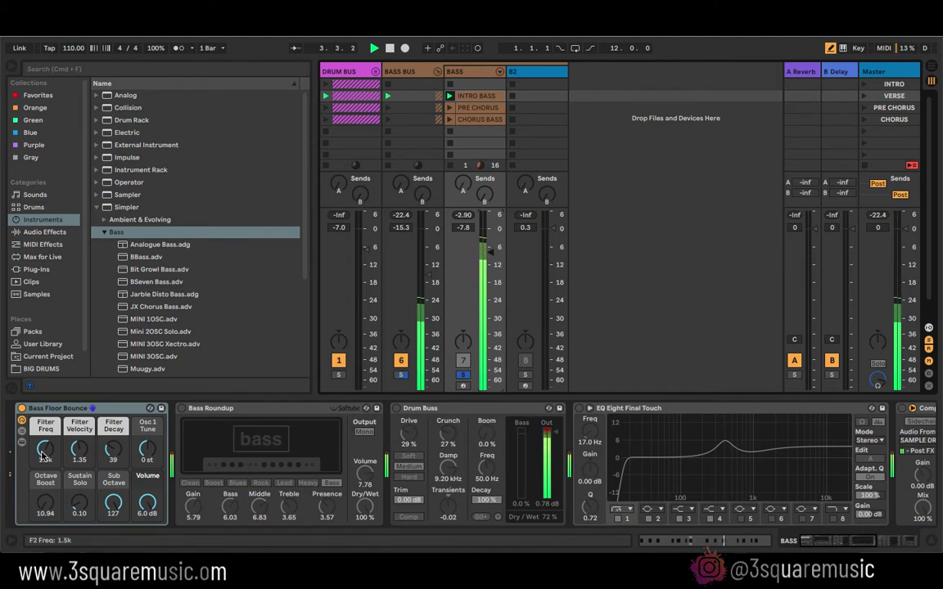
Step: Set Bass Floor Bounce to Filter Freq 1.4k, Filter Velocity 0.69, Filter Decay 47 and Sub Octave 125
{"action": "left_click_drag", "start_coordinate": [44, 457], "coordinate": [72, 458]}
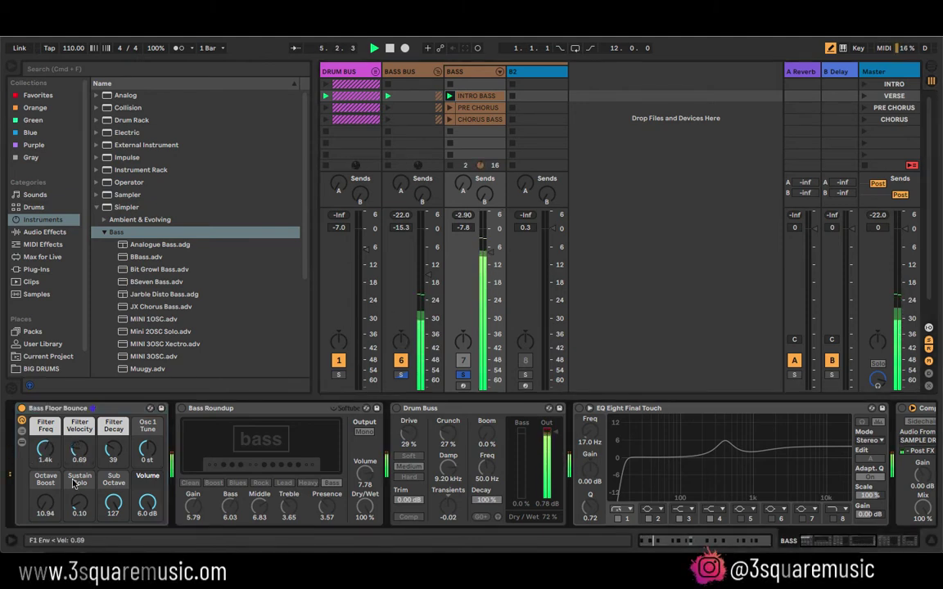
{"action": "left_click_drag", "start_coordinate": [45, 502], "coordinate": [45, 506]}
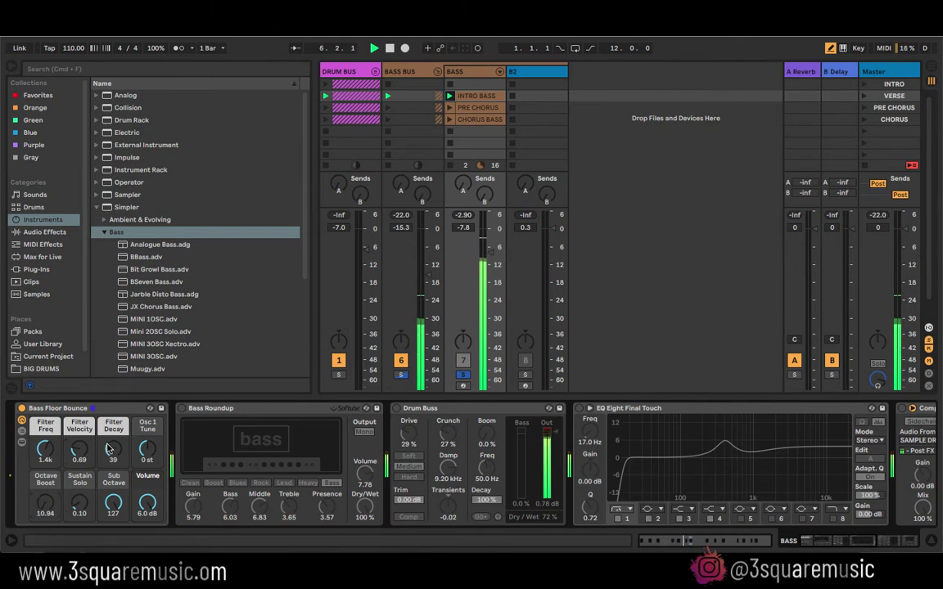
{"action": "left_click_drag", "start_coordinate": [113, 449], "coordinate": [113, 455]}
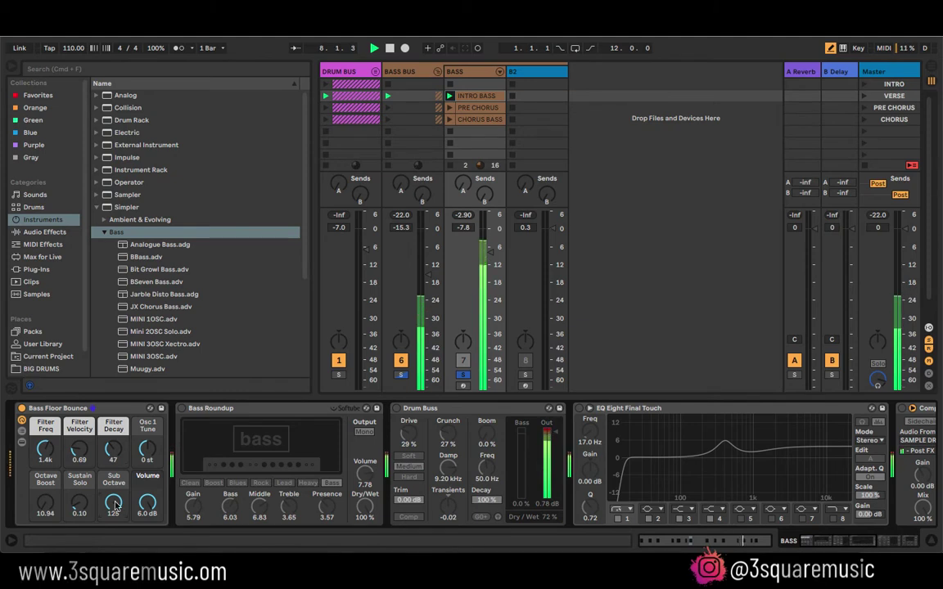
Step: Enable Bass Roundup at 58.7% Dry/Wet and Drum Buss with Drive 40%, Crunch 34%, Boom 45% and Transients -0.21 on the BASS track
{"action": "left_click", "coordinate": [180, 408]}
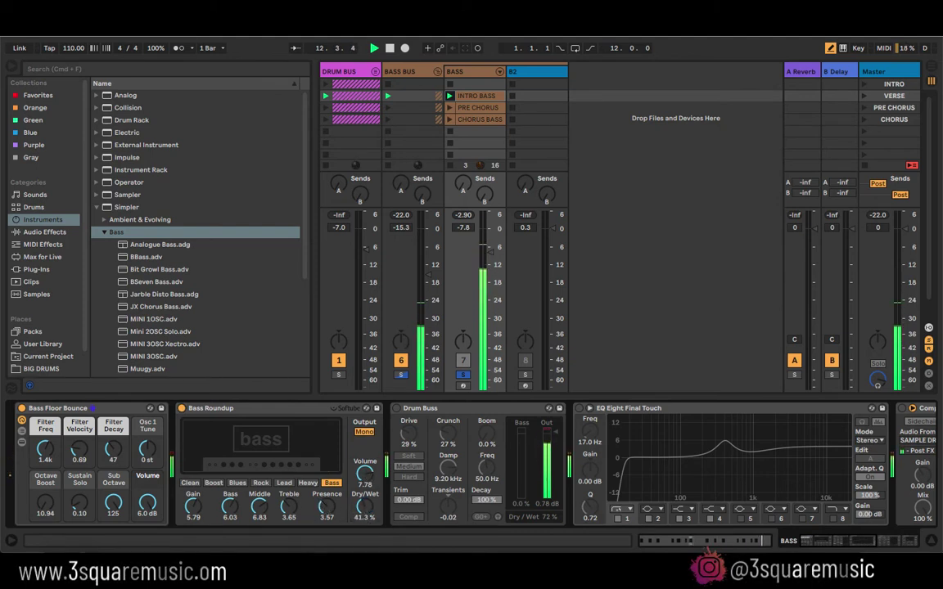
{"action": "left_click_drag", "start_coordinate": [363, 507], "coordinate": [364, 501]}
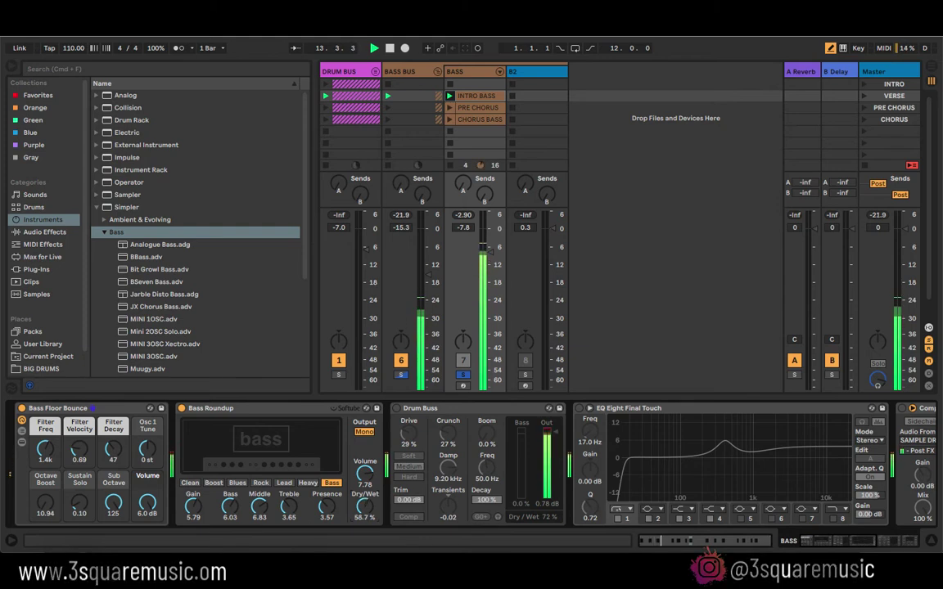
{"action": "left_click", "coordinate": [397, 409]}
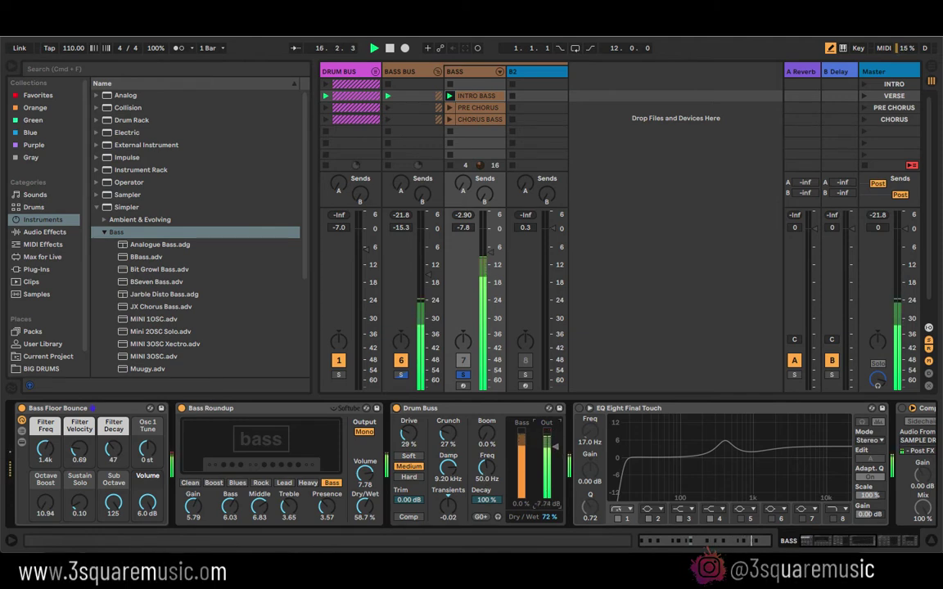
{"action": "left_click_drag", "start_coordinate": [486, 434], "coordinate": [486, 420]}
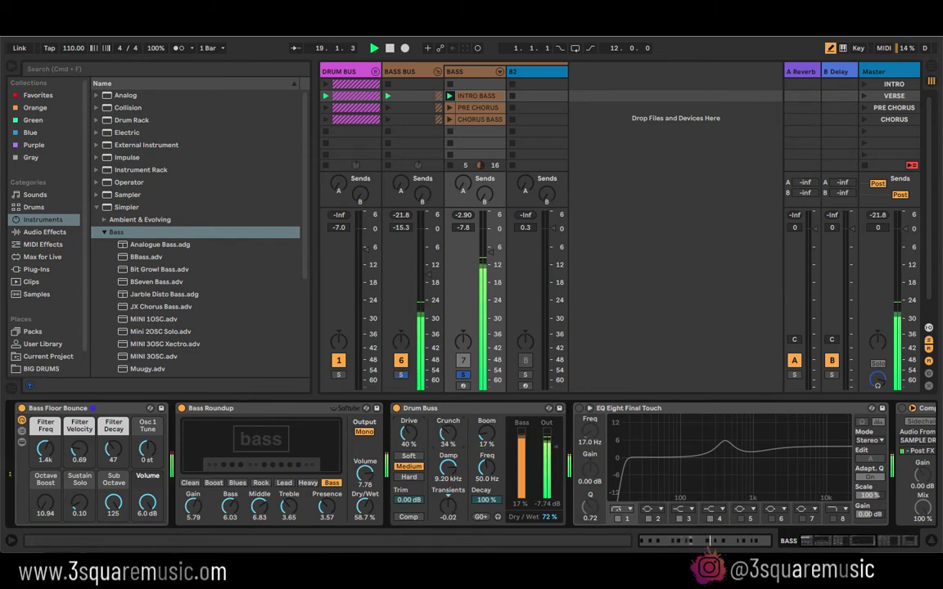
{"action": "left_click_drag", "start_coordinate": [448, 506], "coordinate": [447, 584]}
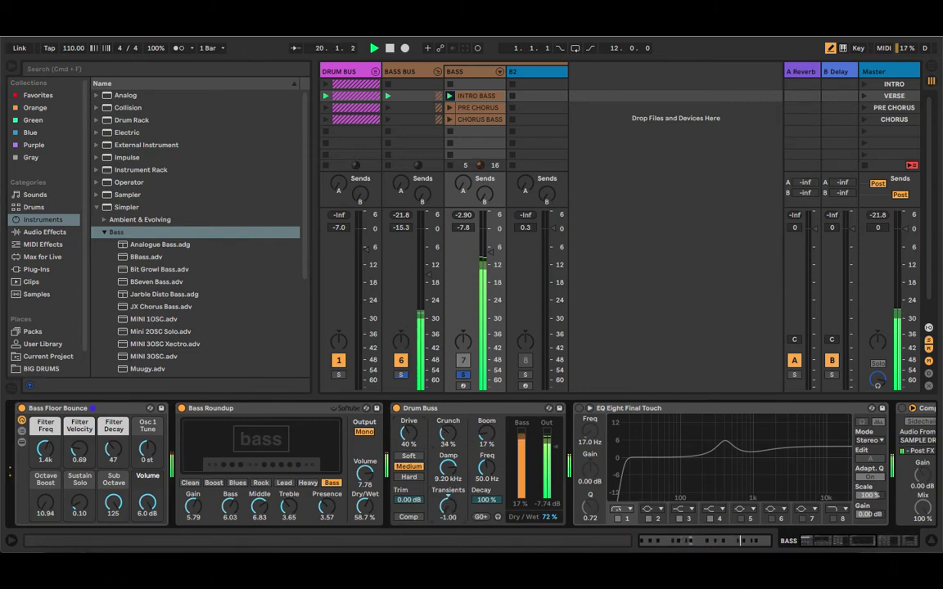
{"action": "left_click_drag", "start_coordinate": [486, 434], "coordinate": [486, 426]}
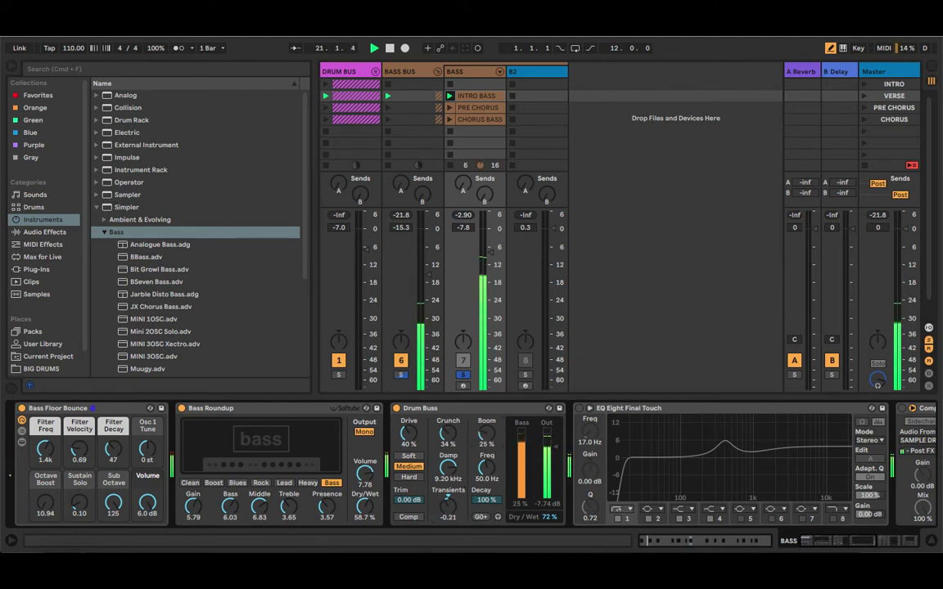
Step: Enable the BASS track's EQ Eight and move its low-cut band to 31.6 Hz
{"action": "left_click", "coordinate": [580, 408]}
{"action": "left_click_drag", "start_coordinate": [627, 468], "coordinate": [647, 467]}
Step: Enable the BASS Compressor with ratio 10.5:1 and threshold -17.1 dB, sidechained from ABLETON DRUMS' Kick Quark Post FX
{"action": "scroll", "coordinate": [646, 470], "scroll_direction": "right", "scroll_amount": 3}
{"action": "scroll", "coordinate": [646, 472], "scroll_direction": "right", "scroll_amount": 5}
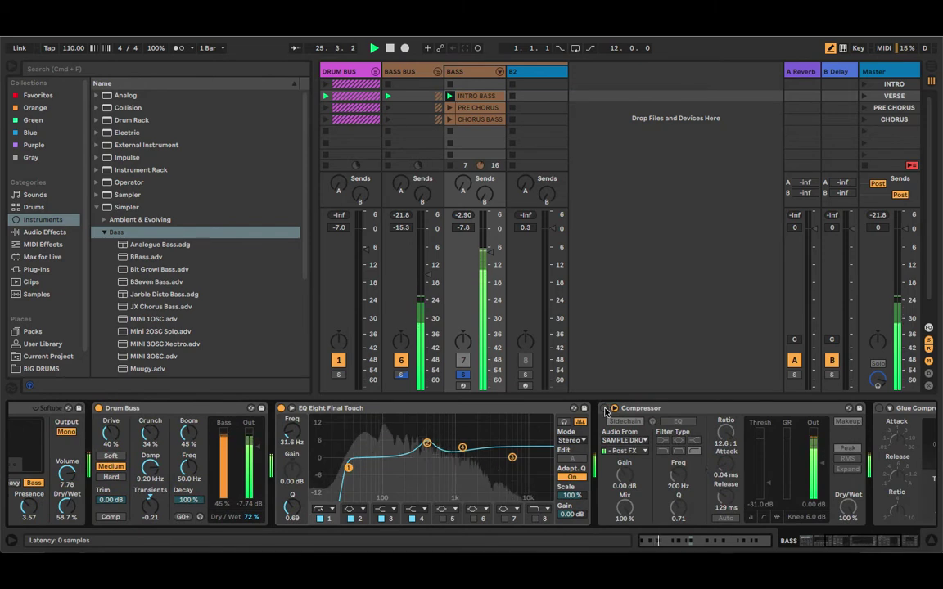
{"action": "left_click", "coordinate": [638, 422]}
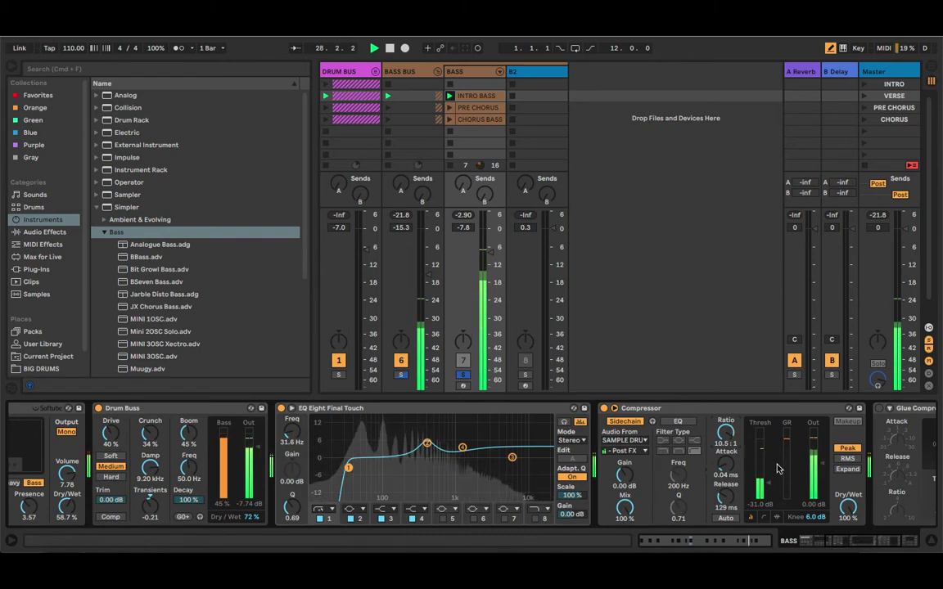
{"action": "left_click", "coordinate": [643, 441]}
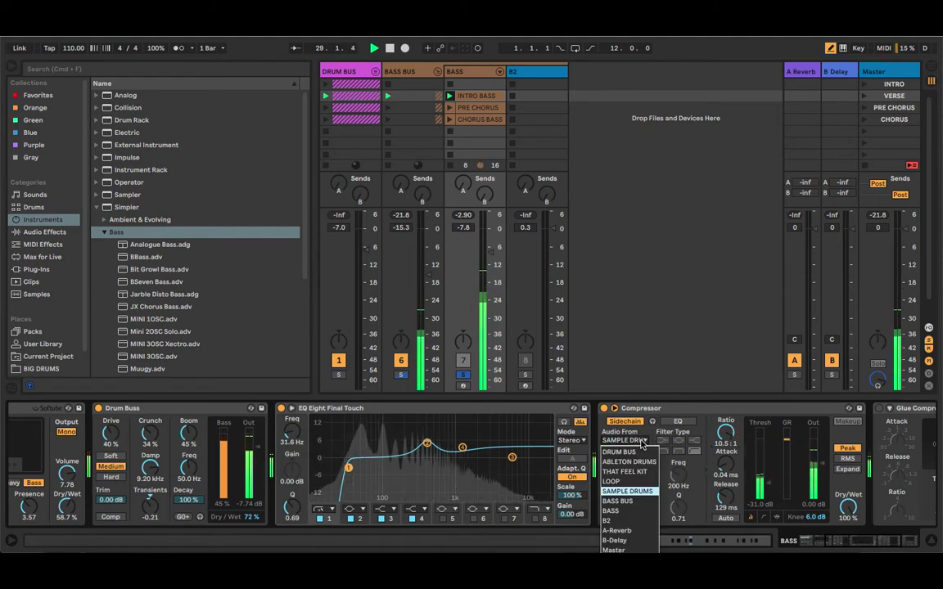
{"action": "left_click", "coordinate": [642, 462]}
{"action": "left_click", "coordinate": [622, 450]}
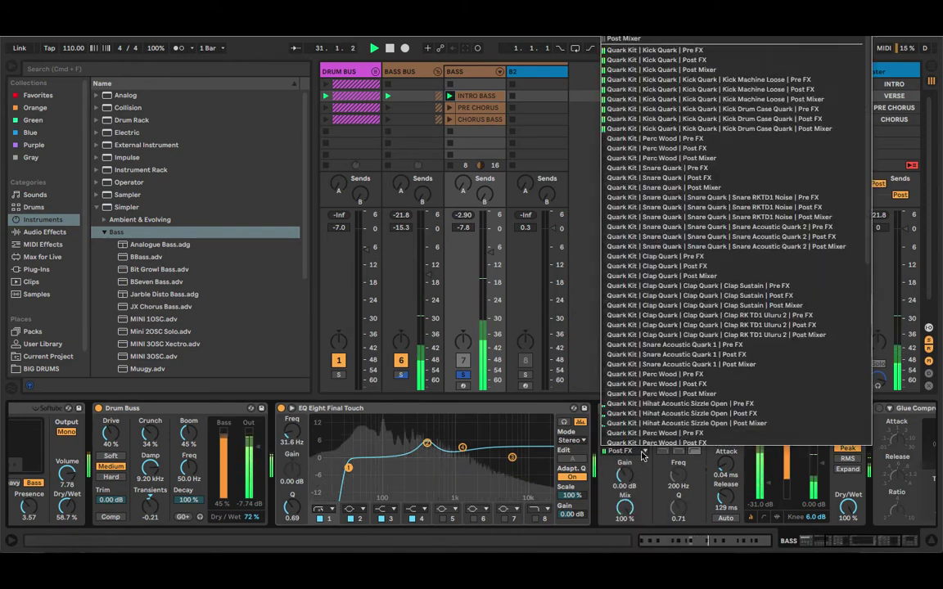
{"action": "left_click", "coordinate": [704, 61]}
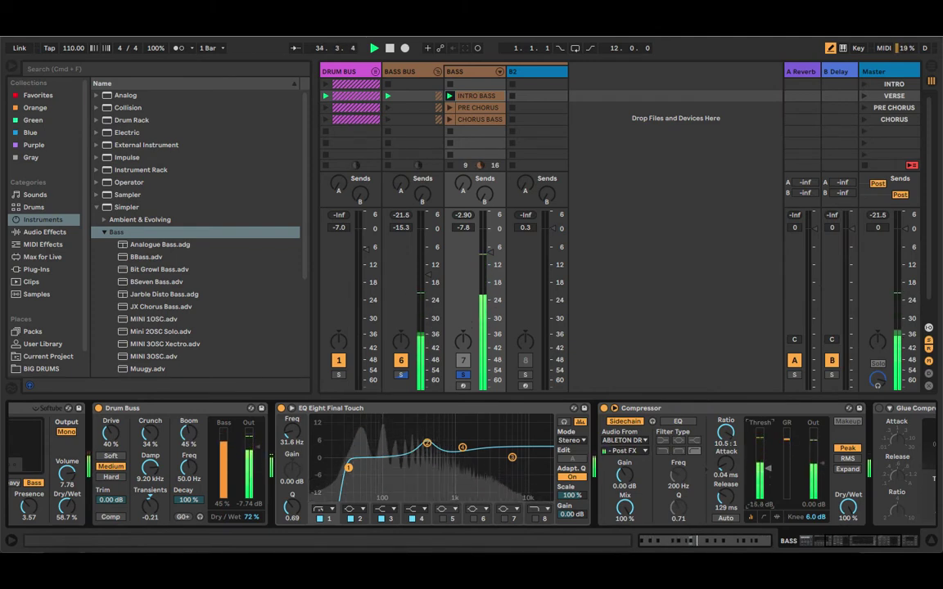
Step: Enable the Glue Compressor on the BASS track and set its threshold to -27.3 dB and makeup to 12.1 dB
{"action": "scroll", "coordinate": [788, 410], "scroll_direction": "right", "scroll_amount": 3}
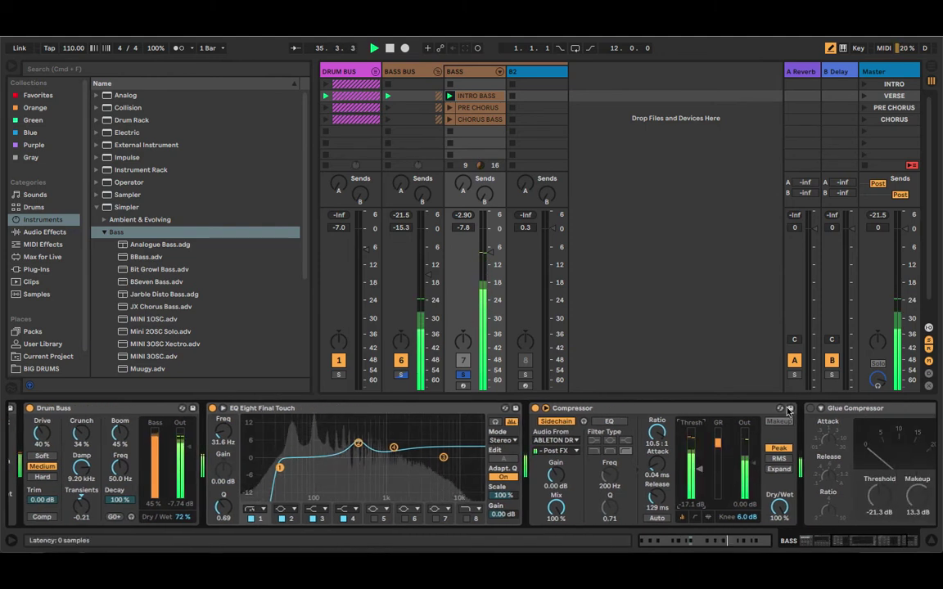
{"action": "scroll", "coordinate": [768, 489], "scroll_direction": "right", "scroll_amount": 5}
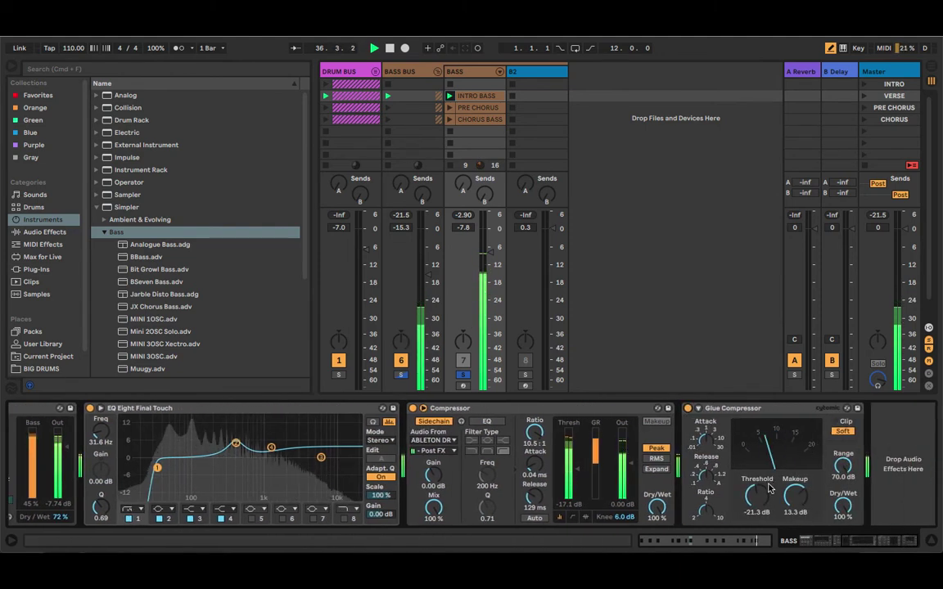
{"action": "left_click_drag", "start_coordinate": [759, 496], "coordinate": [793, 499]}
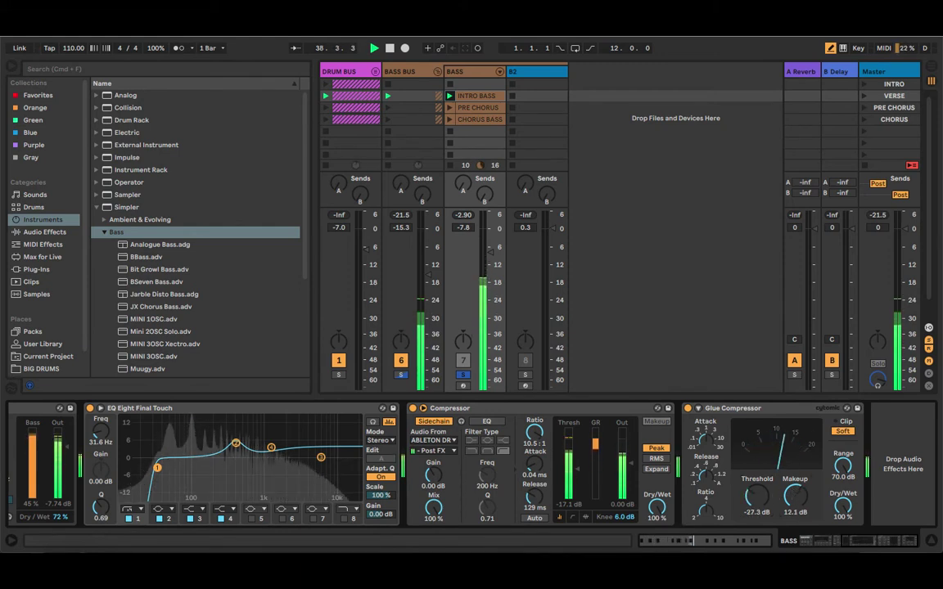
Step: Unsolo BASS and BASS BUS to hear the drums, set BASS to -7.4 dB, and select the BASS track with playback stopped
{"action": "left_click", "coordinate": [401, 375]}
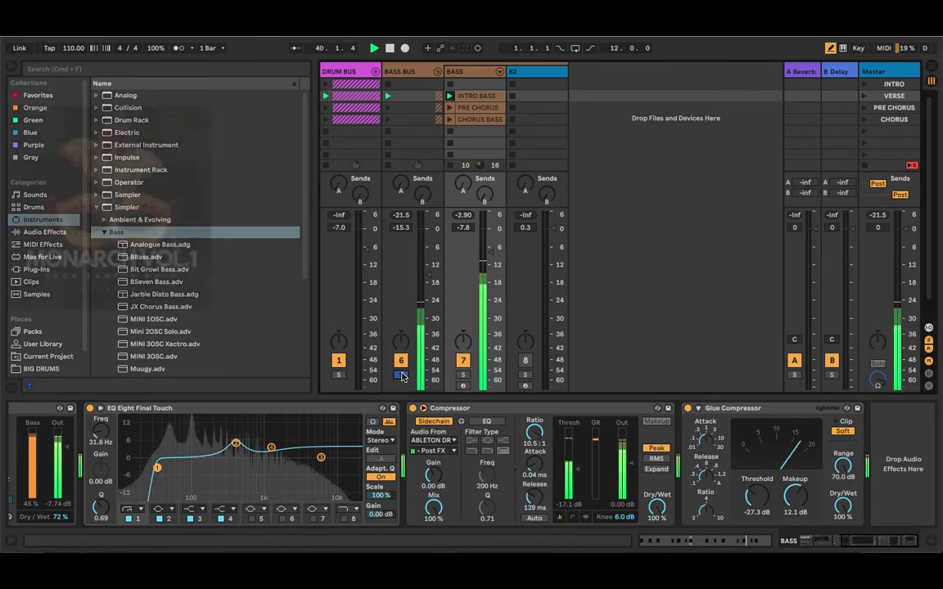
{"action": "left_click", "coordinate": [401, 376]}
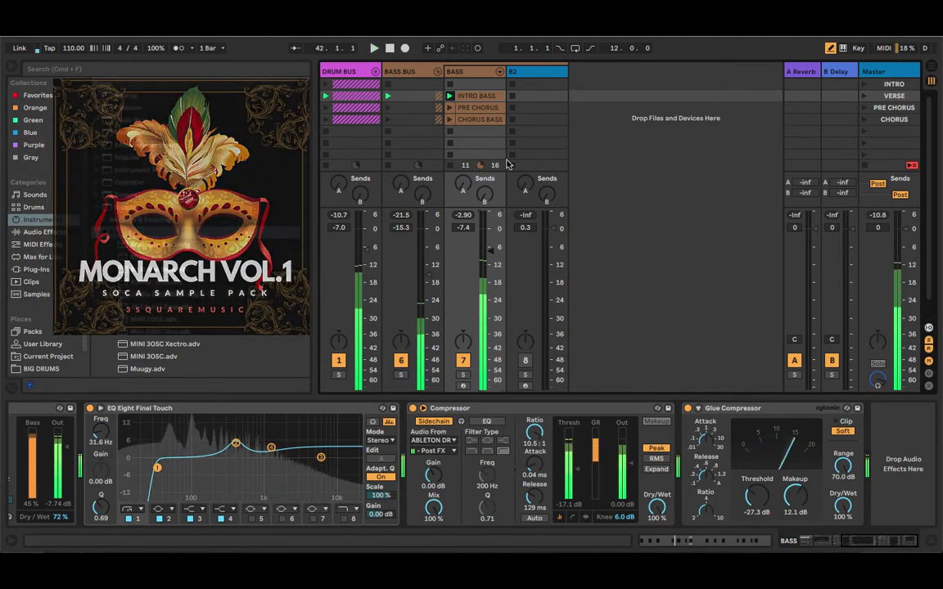
{"action": "key", "text": "space"}
{"action": "left_click", "coordinate": [464, 71]}
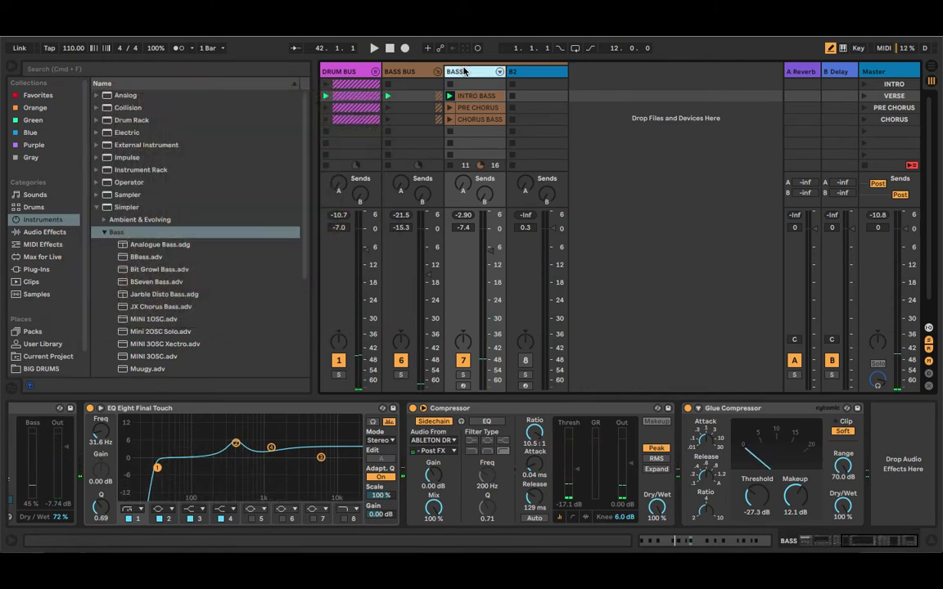
Step: Search the instruments for "JX" and load the JX Chorus Bass preset onto the B2 track
{"action": "left_click", "coordinate": [514, 72]}
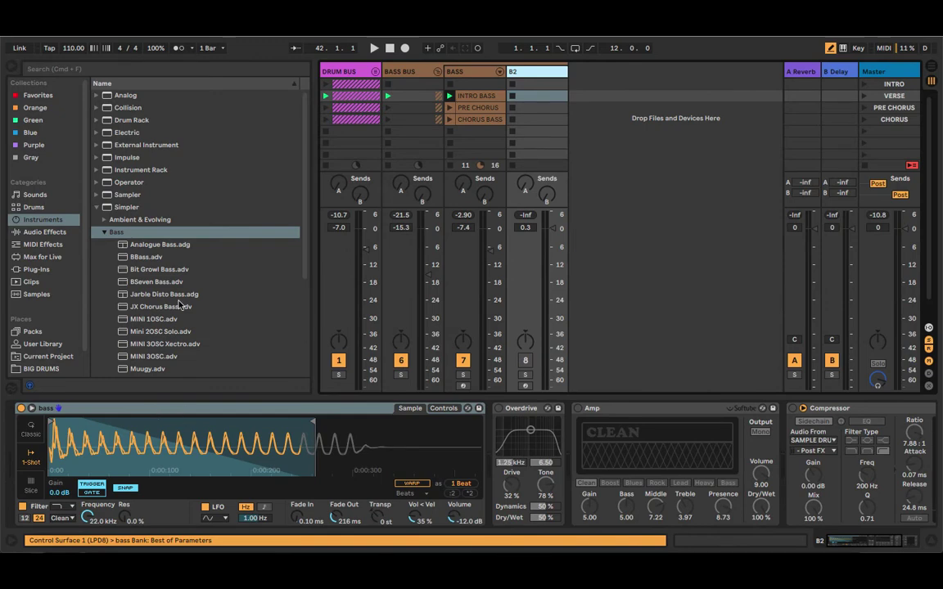
{"action": "left_click", "coordinate": [127, 70]}
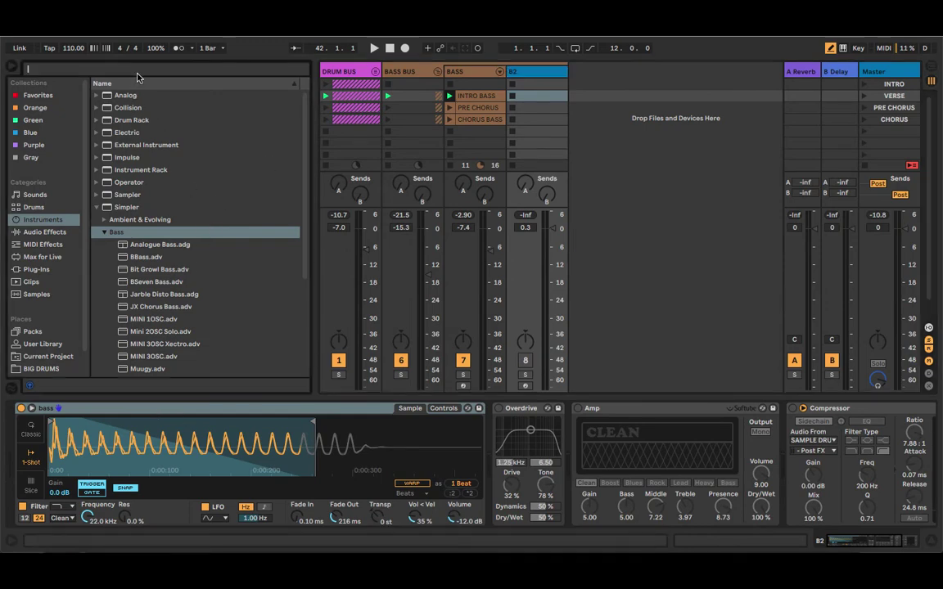
{"action": "type", "text": "JX"}
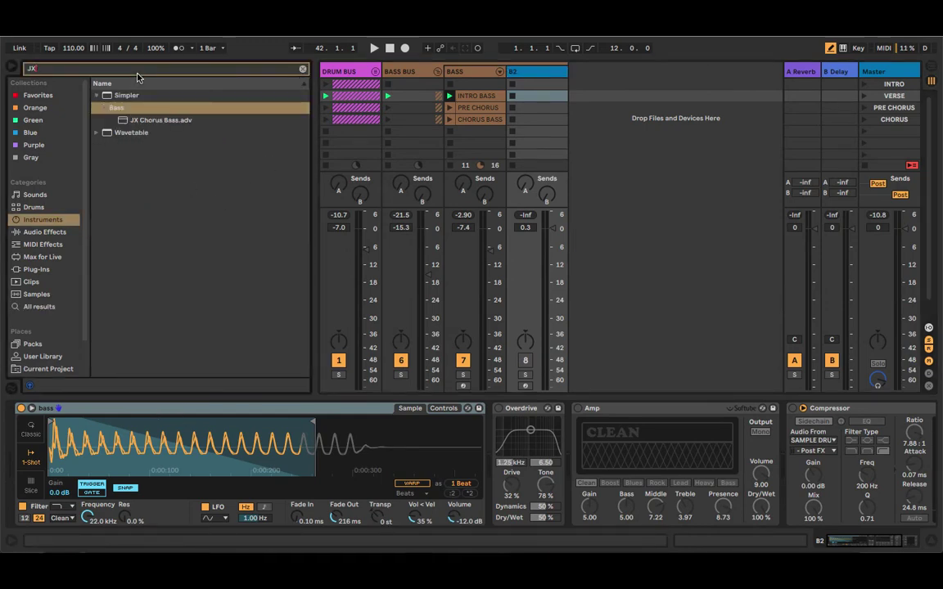
{"action": "double_click", "coordinate": [153, 121]}
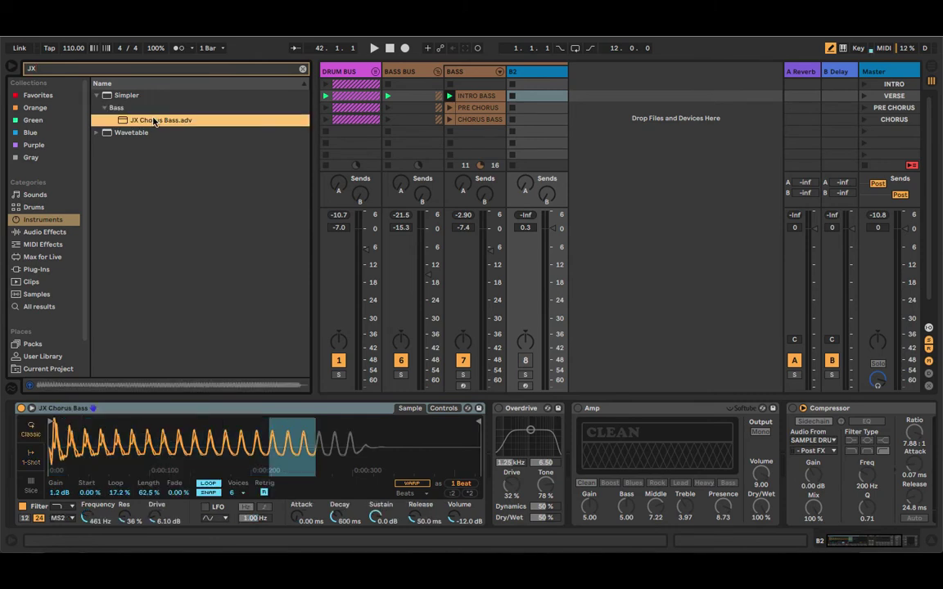
Step: Activate B2, copy the INTRO BASS clip from BASS into its VERSE slot, and play it with B2 soloed
{"action": "left_click", "coordinate": [524, 361]}
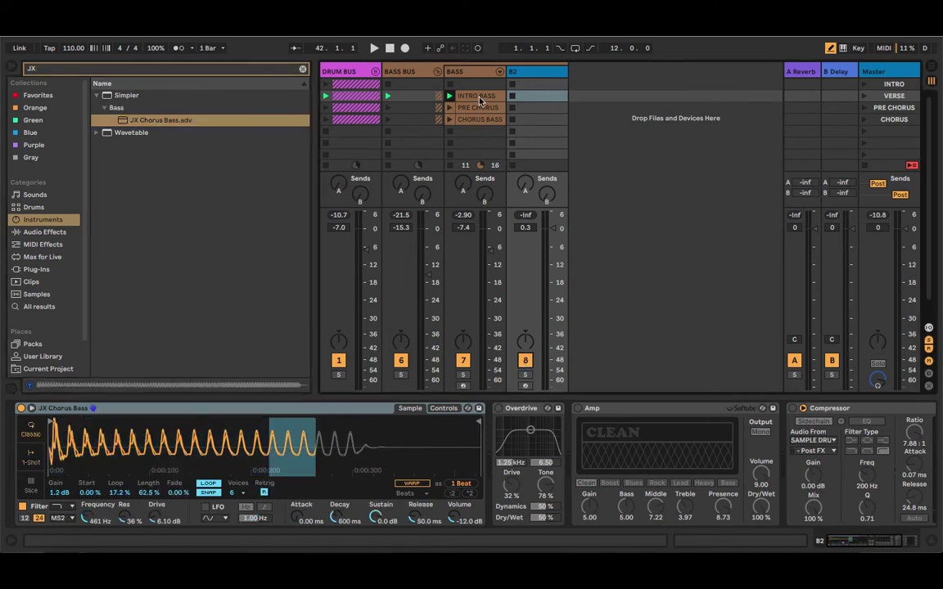
{"action": "left_click_drag", "start_coordinate": [481, 98], "coordinate": [534, 96]}
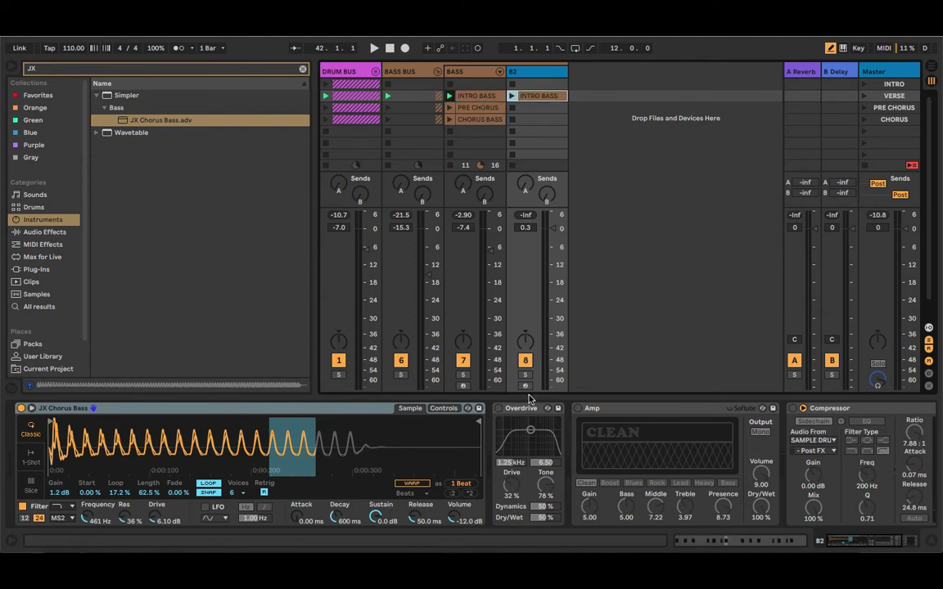
{"action": "key", "text": "space"}
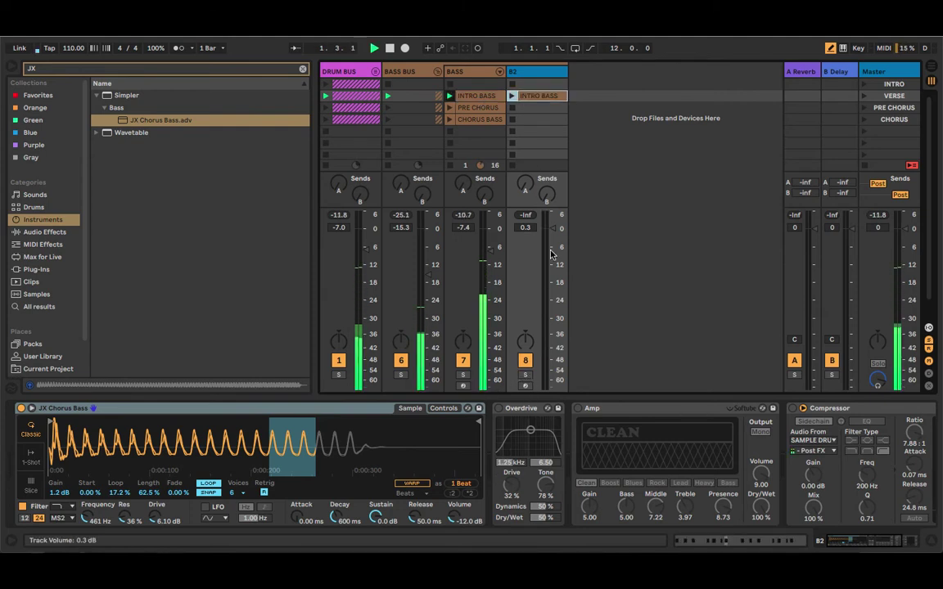
{"action": "left_click", "coordinate": [526, 375]}
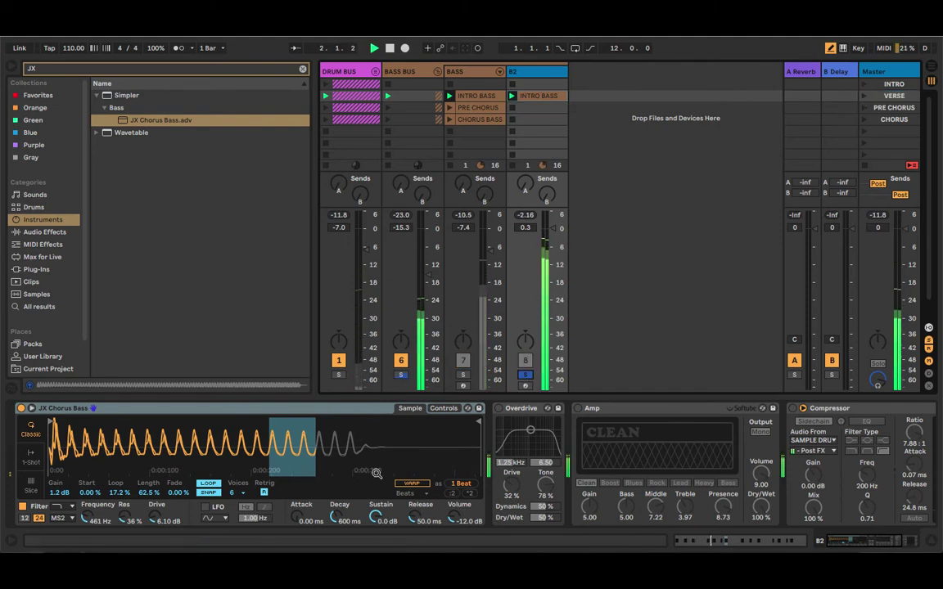
Step: Switch B2's Simpler to 1-Shot and enable Overdrive and Amp, with Amp Presence at 7.22 and Dry/Wet at 95.2%
{"action": "left_click", "coordinate": [31, 455]}
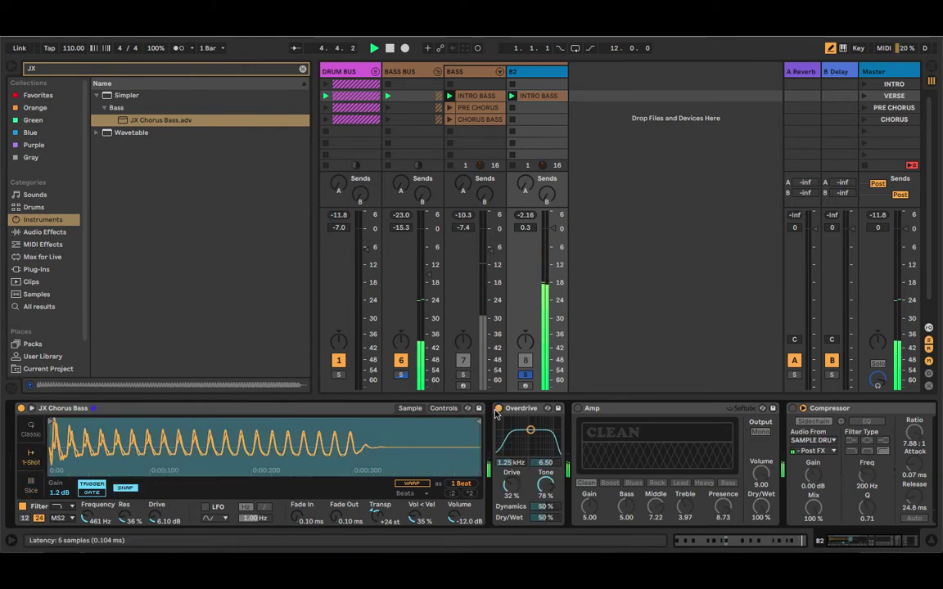
{"action": "left_click", "coordinate": [577, 408]}
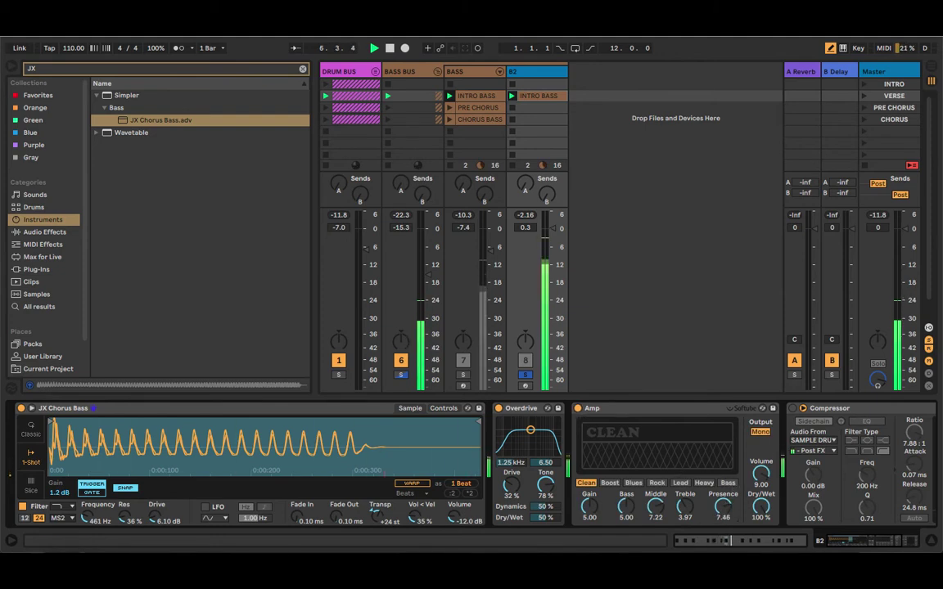
{"action": "left_click_drag", "start_coordinate": [722, 505], "coordinate": [723, 509]}
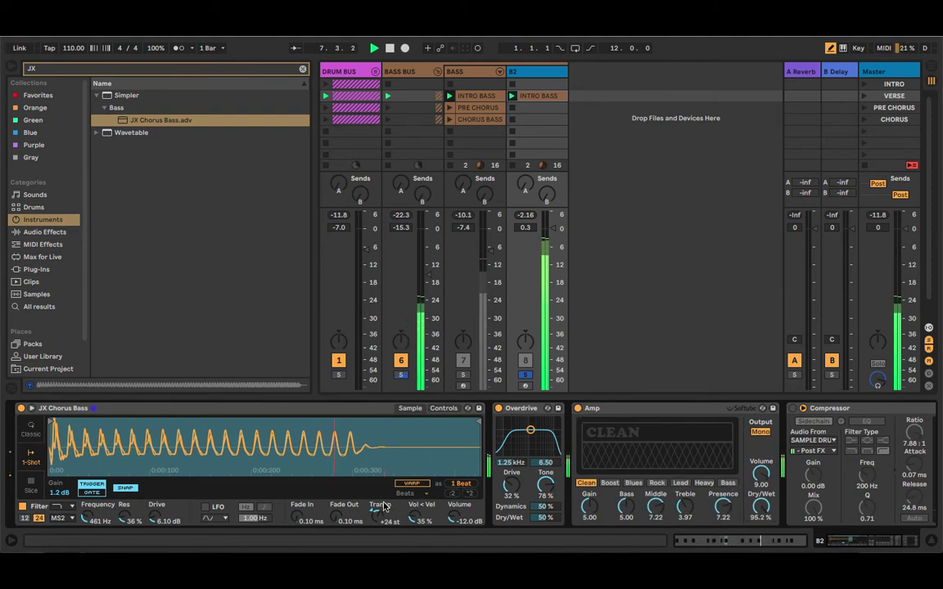
Step: Set Simpler's transposition to +12 st, trim the sample end to about 300 ms, and set Fade Out to 118 ms
{"action": "double_click", "coordinate": [376, 514]}
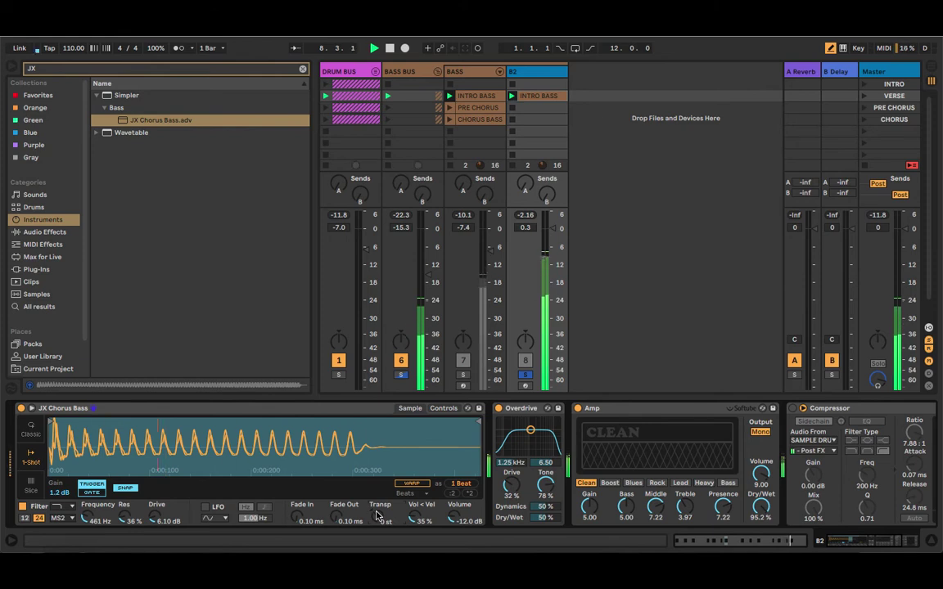
{"action": "left_click_drag", "start_coordinate": [376, 515], "coordinate": [377, 496]}
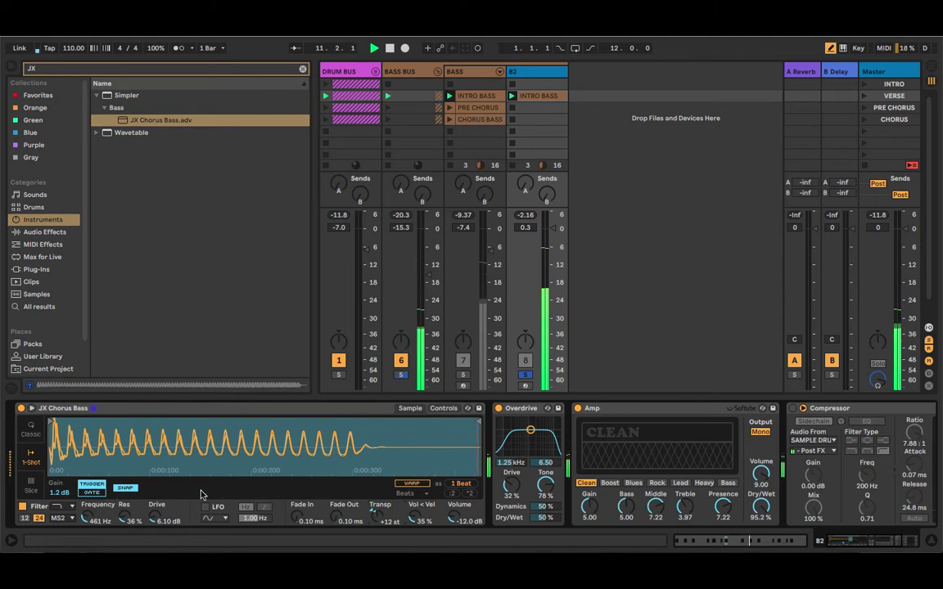
{"action": "left_click_drag", "start_coordinate": [479, 424], "coordinate": [352, 428]}
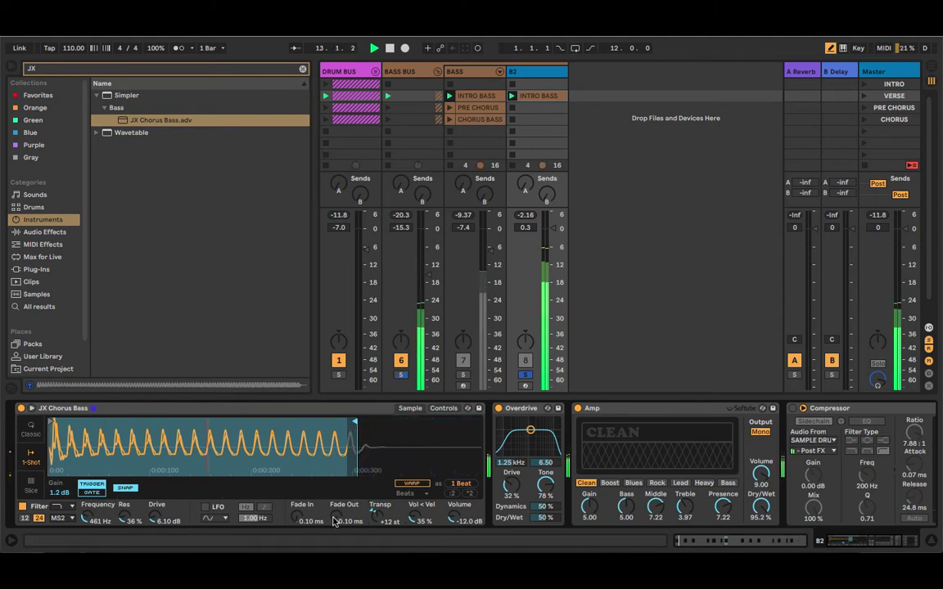
{"action": "left_click_drag", "start_coordinate": [336, 517], "coordinate": [337, 468]}
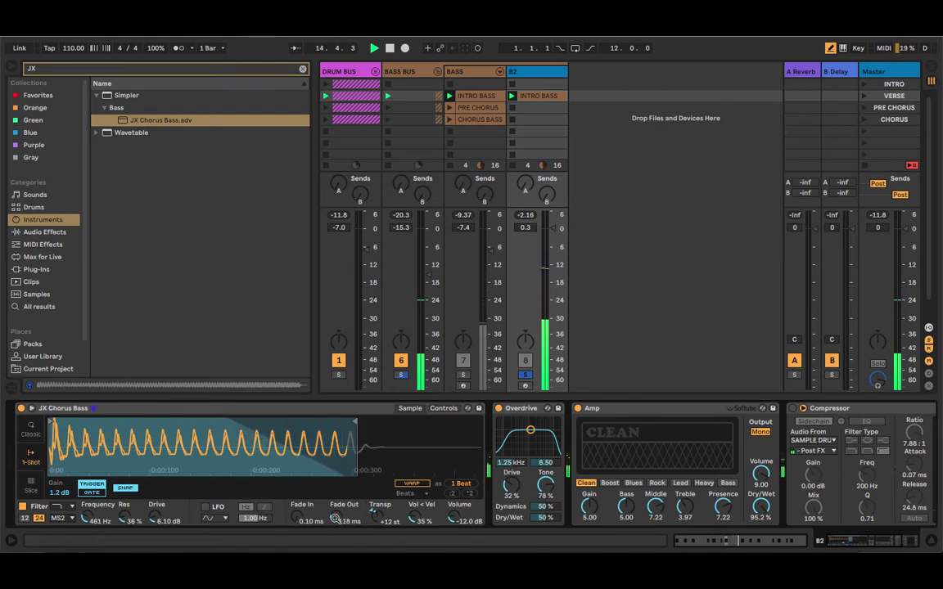
Step: Try Simpler's pitch envelope with a 4.14 ms release in the expanded device view
{"action": "left_click", "coordinate": [11, 464]}
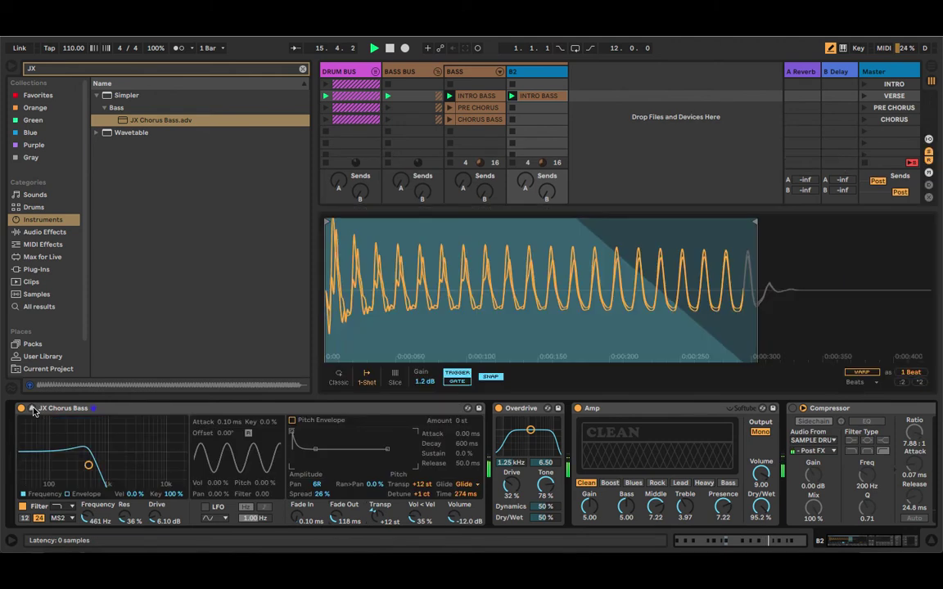
{"action": "left_click", "coordinate": [292, 421]}
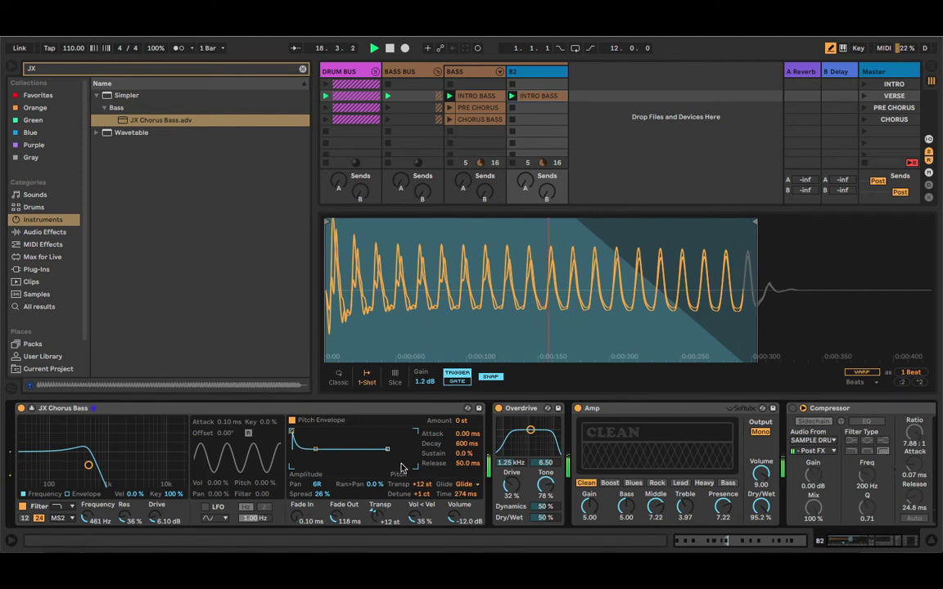
{"action": "left_click_drag", "start_coordinate": [387, 450], "coordinate": [378, 450]}
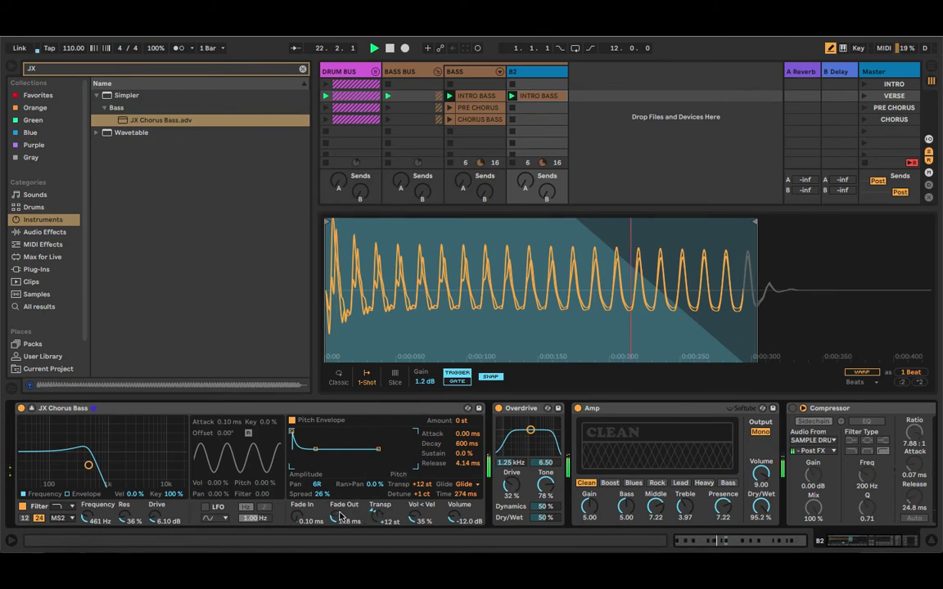
Step: Set Simpler's Fade Out to 250 ms, switch off the pitch envelope, and trim the sample end to about 280 ms
{"action": "mouse_move", "coordinate": [332, 521]}
{"action": "left_mouse_down"}
{"action": "mouse_move", "coordinate": [332, 536]}
{"action": "mouse_move", "coordinate": [332, 502]}
{"action": "left_mouse_up"}
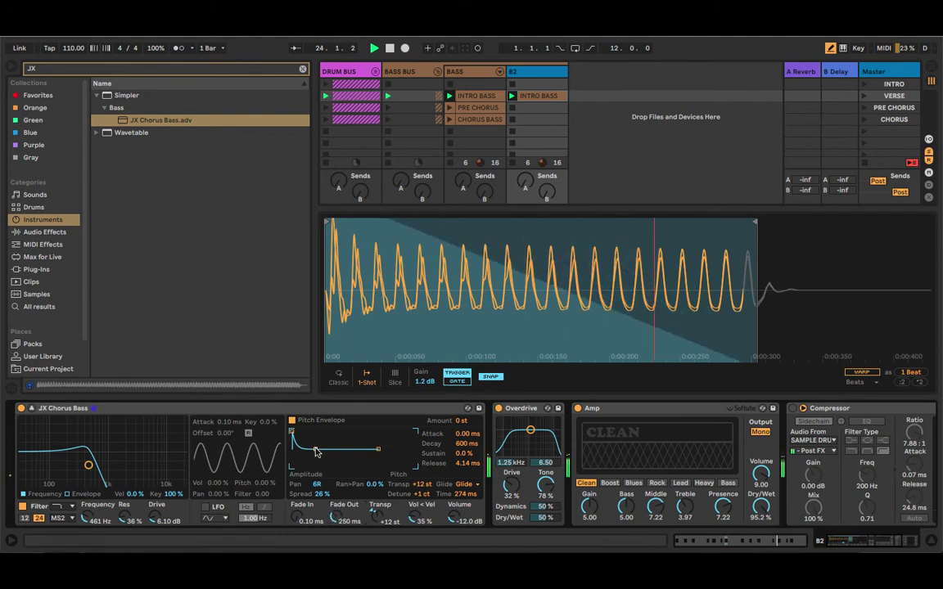
{"action": "left_click", "coordinate": [292, 420]}
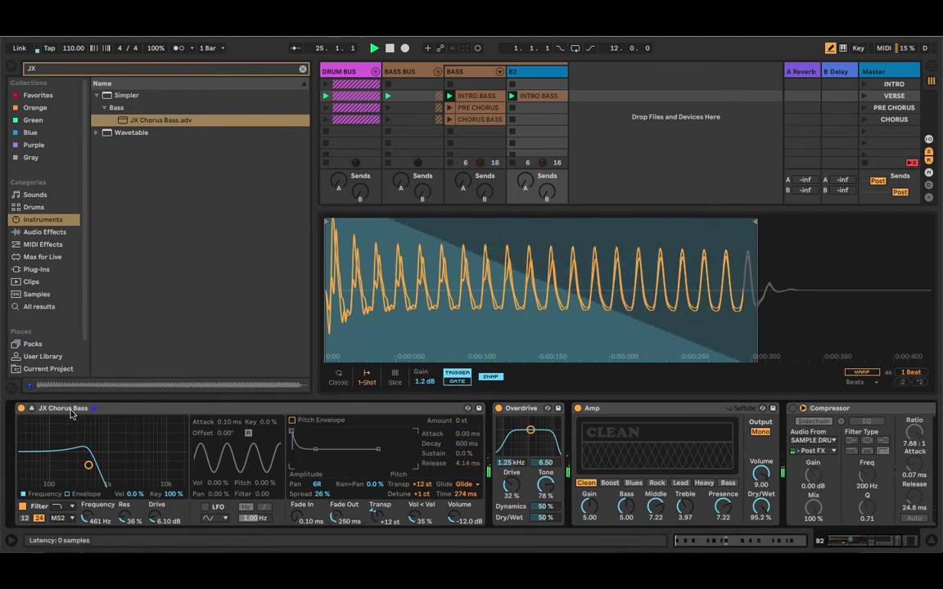
{"action": "left_click", "coordinate": [31, 407]}
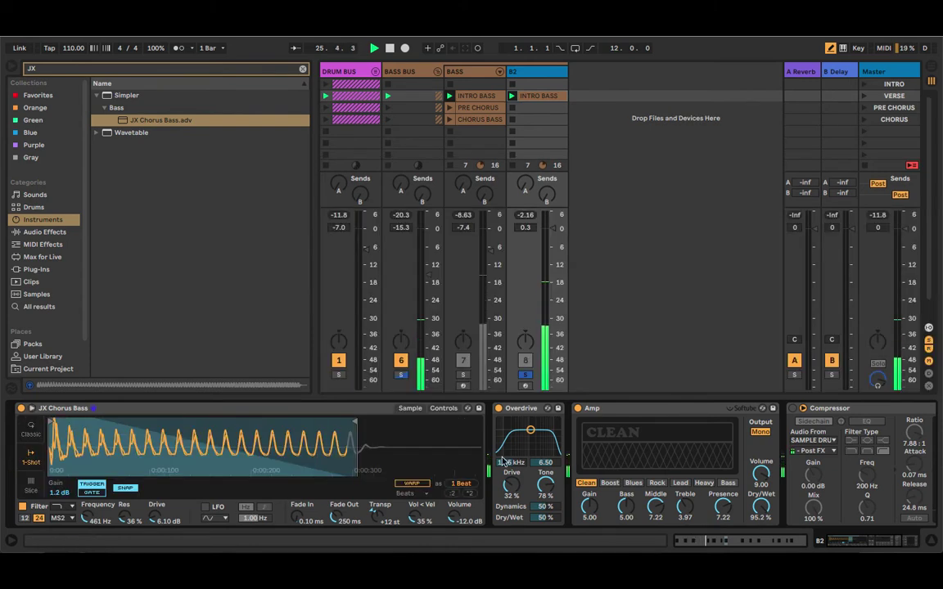
{"action": "left_click_drag", "start_coordinate": [355, 420], "coordinate": [335, 423]}
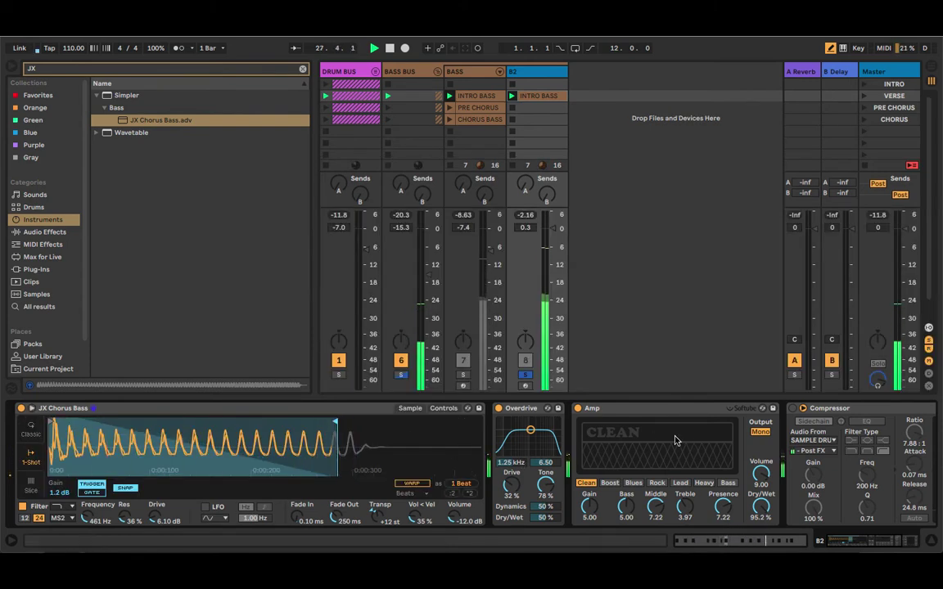
Step: Enable B2's sidechained Compressor with threshold -15.3 dB and output 3.63 dB, and unsolo B2 with its volume at -0.4 dB
{"action": "scroll", "coordinate": [675, 440], "scroll_direction": "right", "scroll_amount": 5}
{"action": "left_click", "coordinate": [604, 408]}
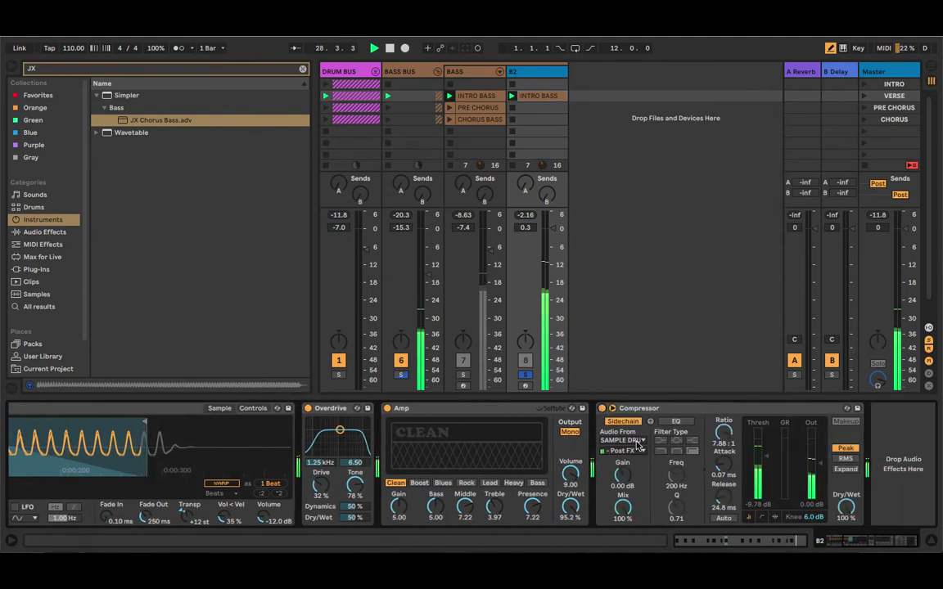
{"action": "mouse_move", "coordinate": [765, 459]}
{"action": "left_mouse_down"}
{"action": "mouse_move", "coordinate": [765, 446]}
{"action": "mouse_move", "coordinate": [765, 462]}
{"action": "left_mouse_up"}
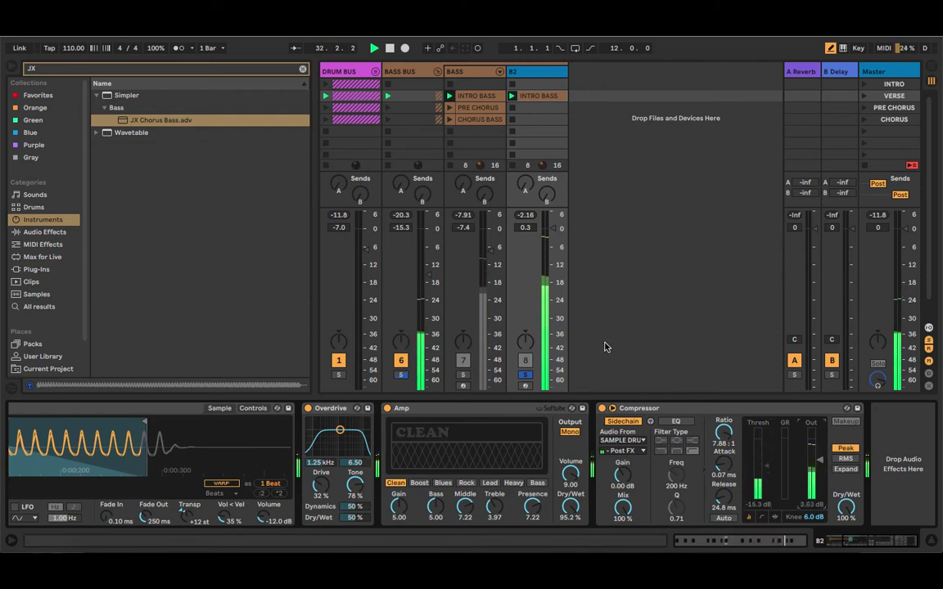
{"action": "left_click", "coordinate": [526, 375]}
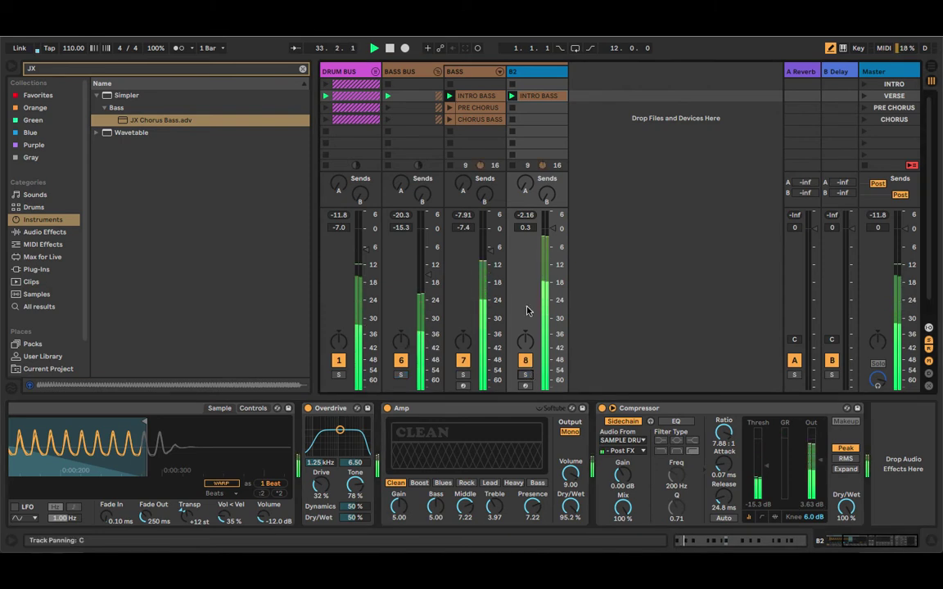
{"action": "left_click_drag", "start_coordinate": [554, 228], "coordinate": [553, 230]}
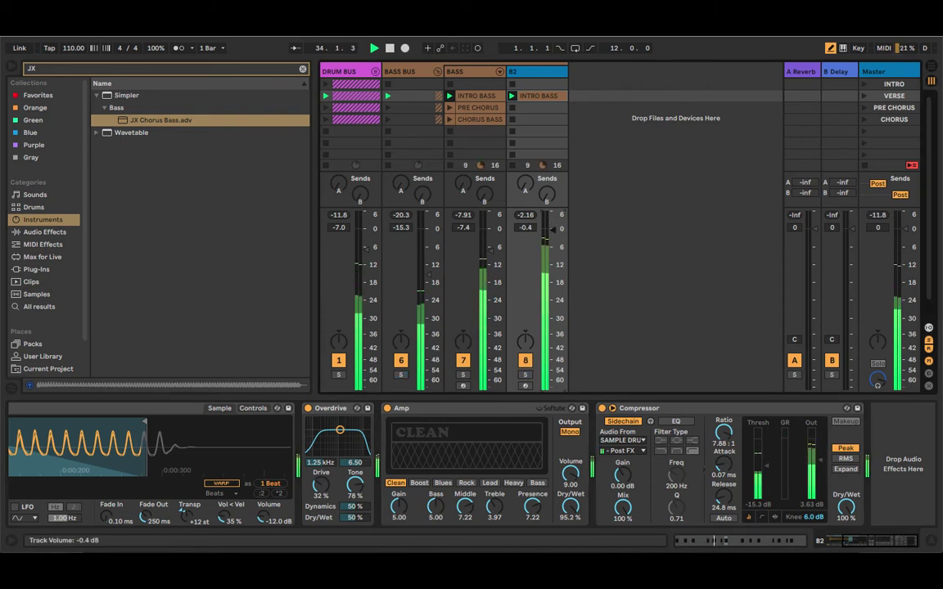
Step: Copy the PRE CHORUS and CHORUS BASS clips from BASS to the same B2 slots, launching each matching scene
{"action": "left_click", "coordinate": [491, 109]}
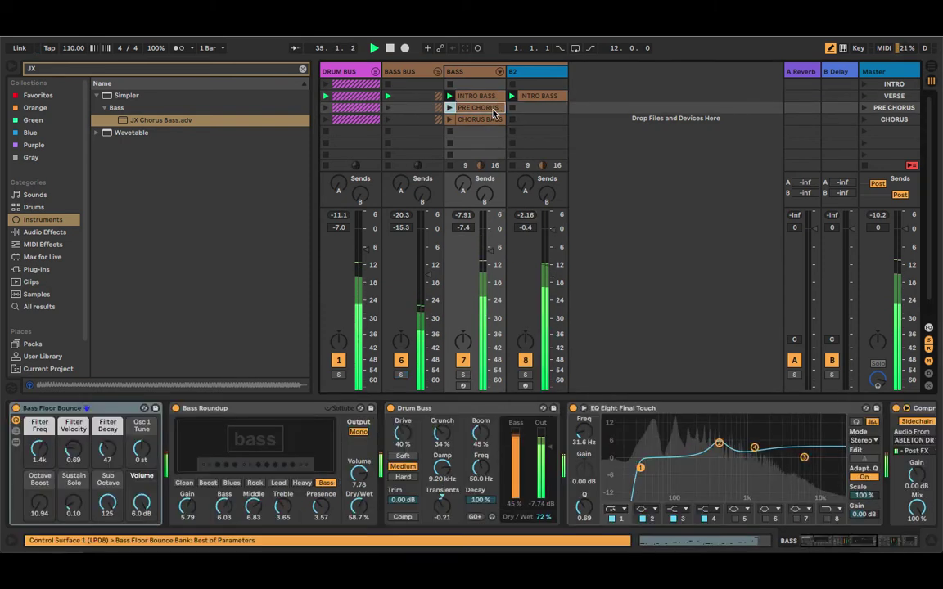
{"action": "left_click_drag", "start_coordinate": [493, 111], "coordinate": [524, 107]}
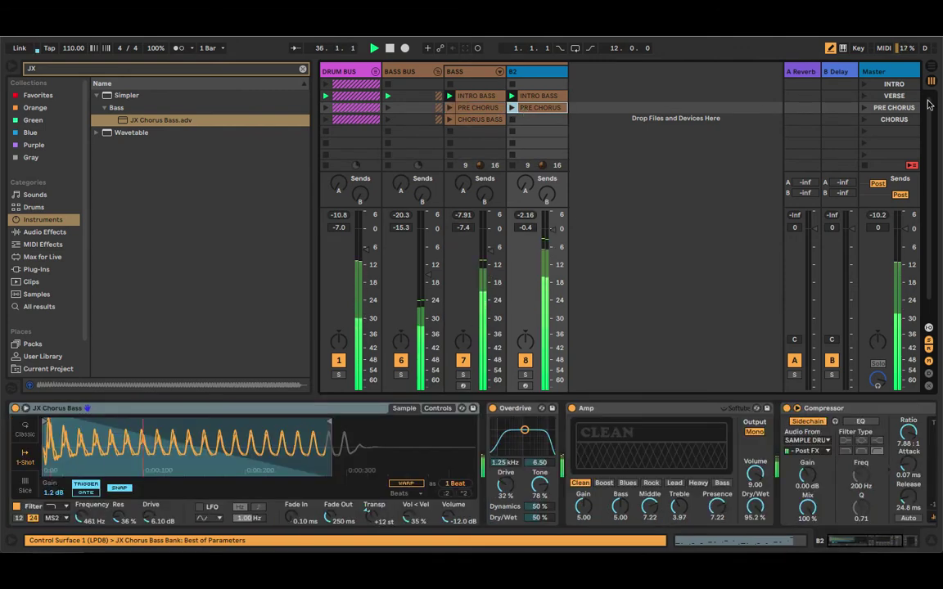
{"action": "left_click", "coordinate": [866, 108]}
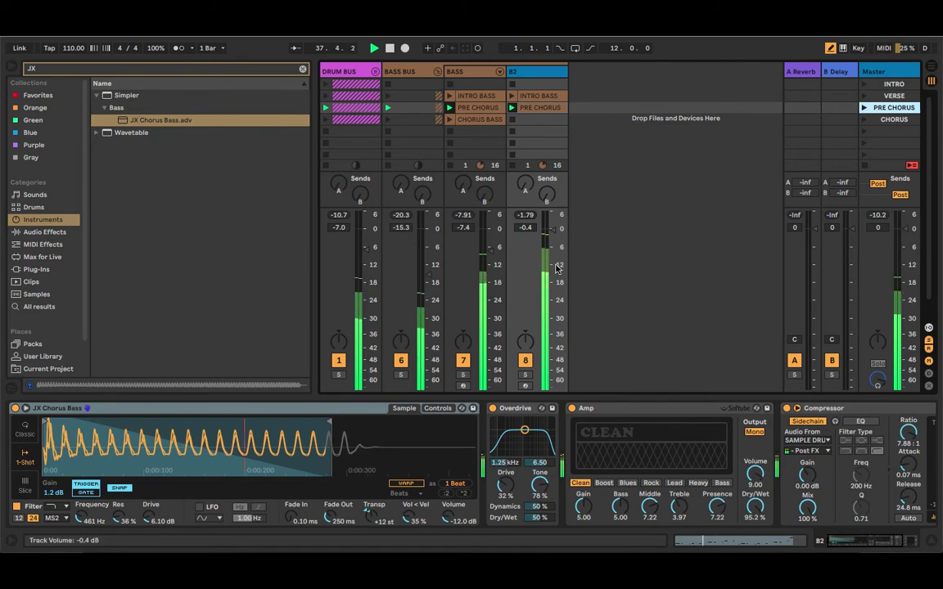
{"action": "left_click", "coordinate": [491, 120]}
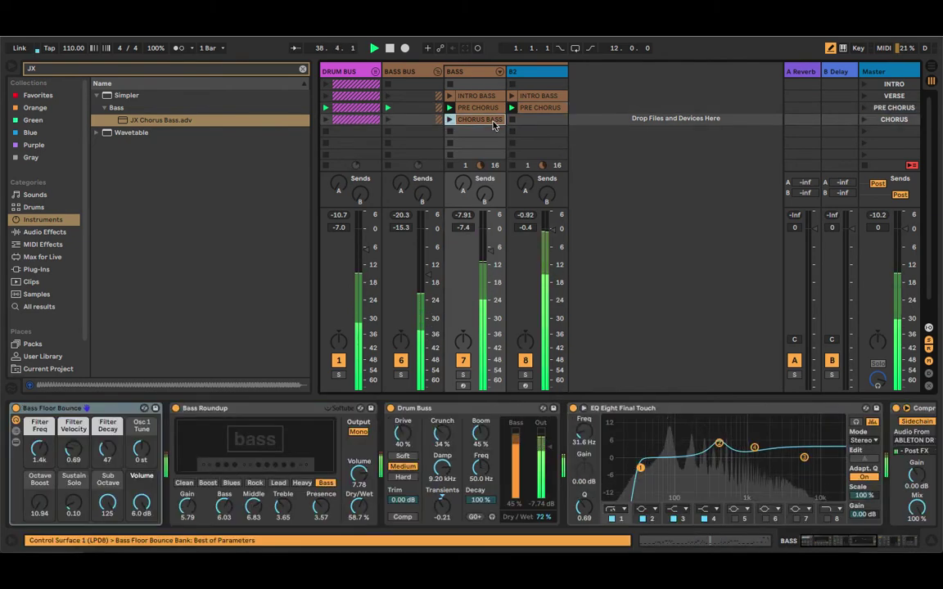
{"action": "left_click_drag", "start_coordinate": [493, 124], "coordinate": [526, 125]}
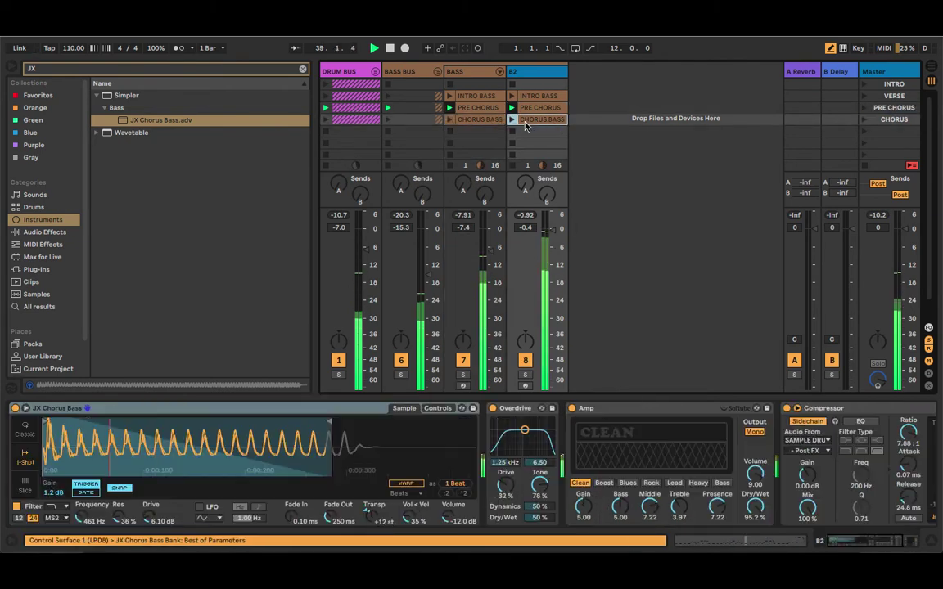
{"action": "left_click", "coordinate": [865, 122]}
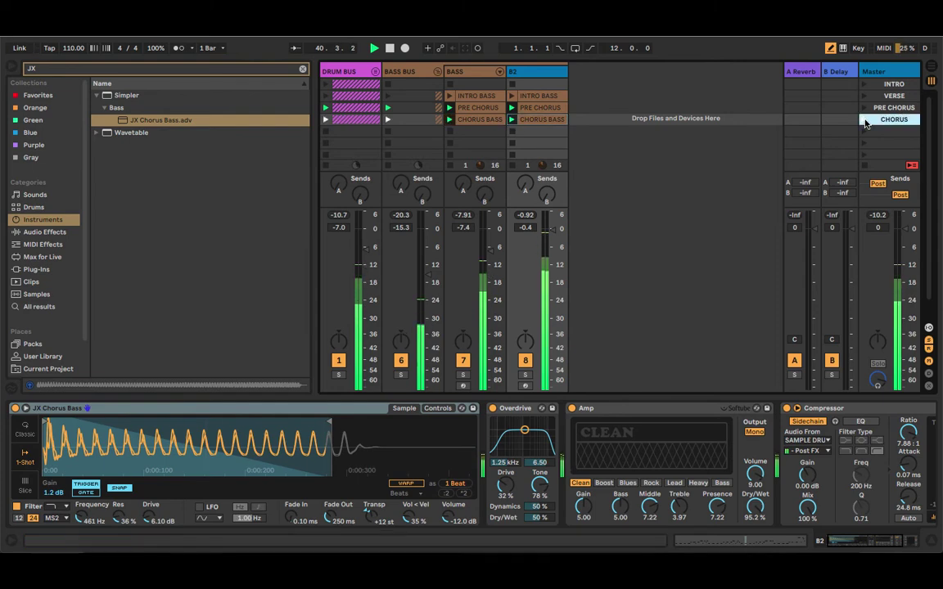
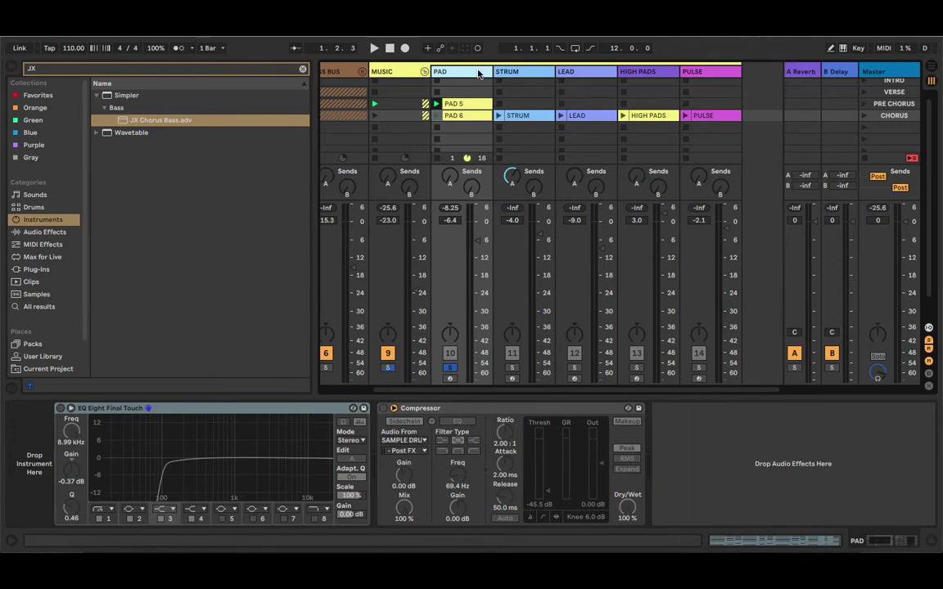
Step: Review the devices on the STRUM, LEAD, HIGH PADS, PULSE and PAD tracks, ending on the PAD 5 clip
{"action": "left_click", "coordinate": [507, 73]}
{"action": "left_click", "coordinate": [568, 75]}
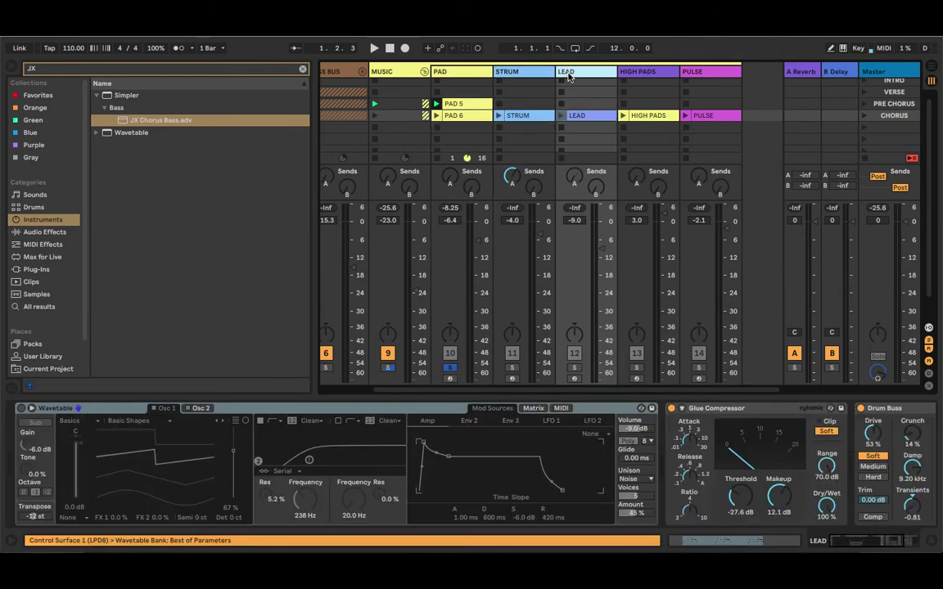
{"action": "left_click", "coordinate": [642, 75]}
{"action": "key", "text": "Right"}
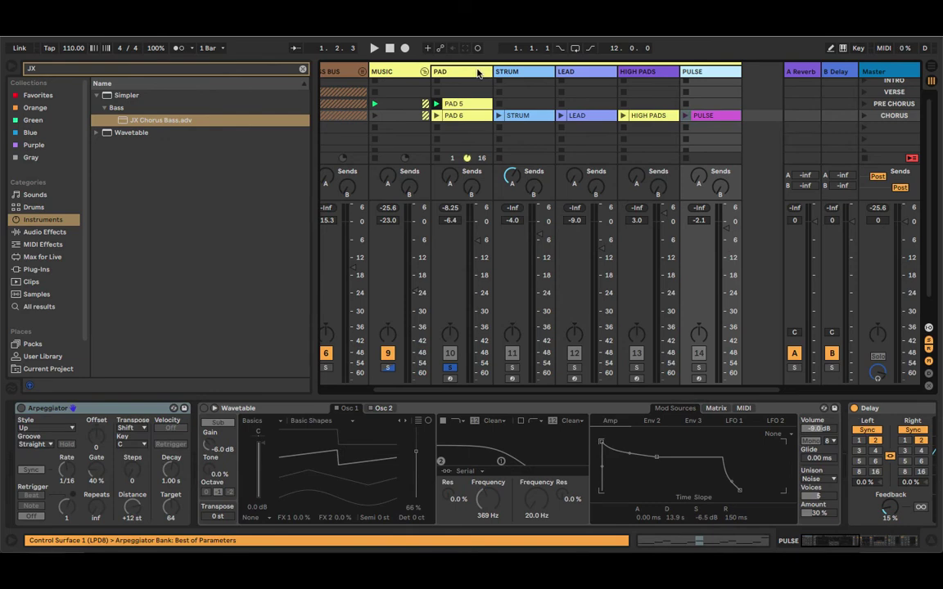
{"action": "left_click", "coordinate": [478, 74]}
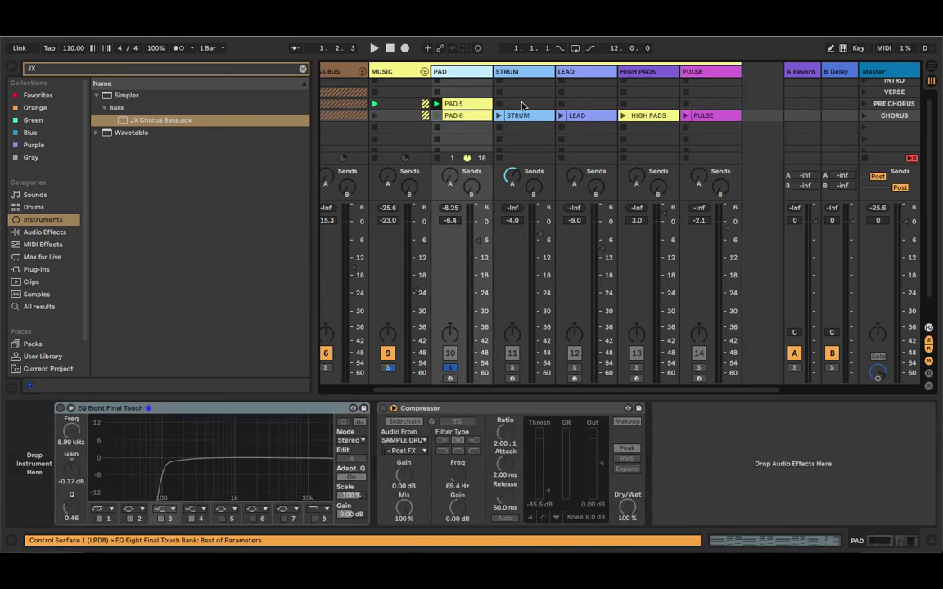
{"action": "left_click", "coordinate": [471, 105]}
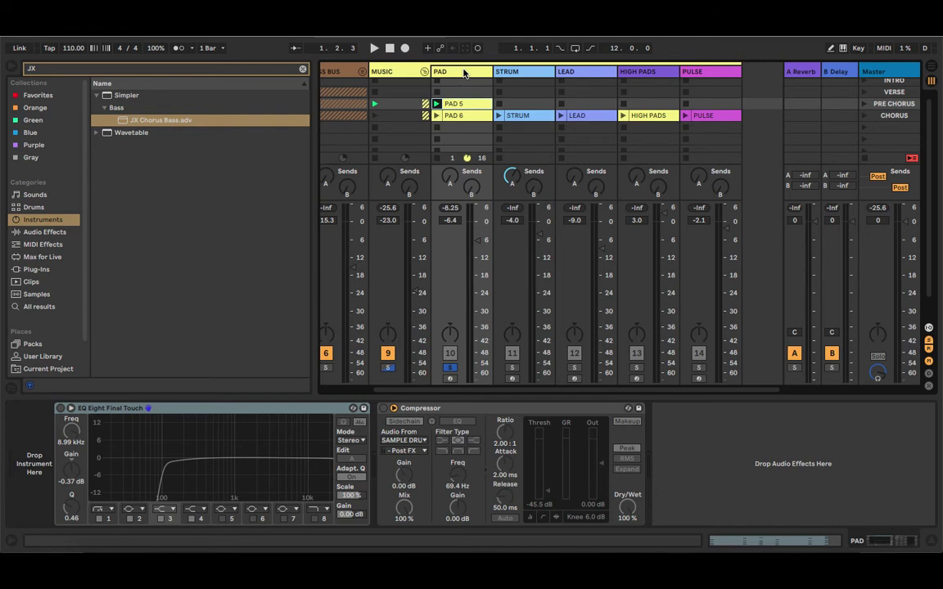
Step: Clear the browser search, load a default Wavetable instrument onto the PAD track, and launch the PRE CHORUS scene
{"action": "left_click", "coordinate": [303, 72]}
{"action": "left_click", "coordinate": [47, 233]}
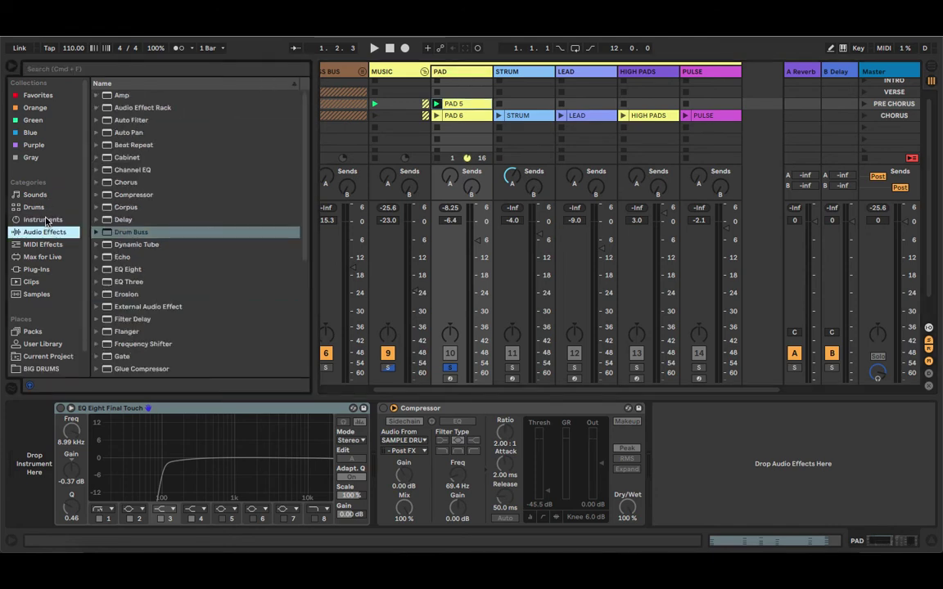
{"action": "left_click", "coordinate": [47, 220]}
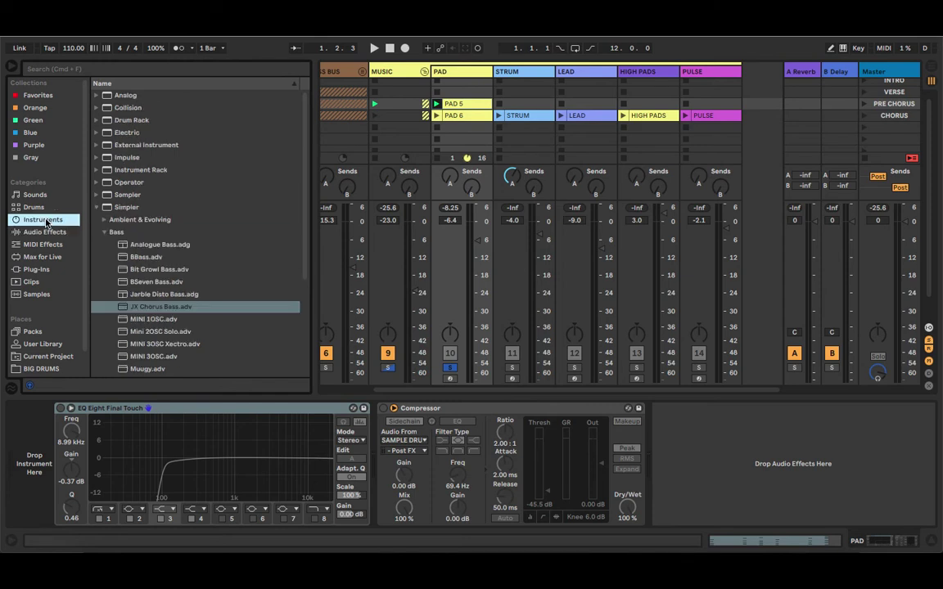
{"action": "left_click", "coordinate": [96, 208]}
{"action": "double_click", "coordinate": [120, 232]}
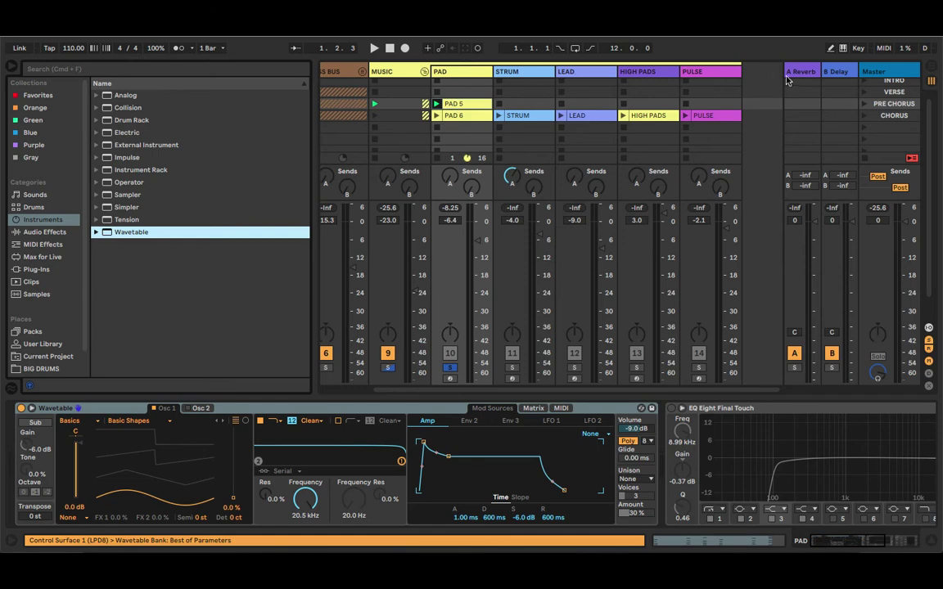
{"action": "left_click", "coordinate": [864, 104]}
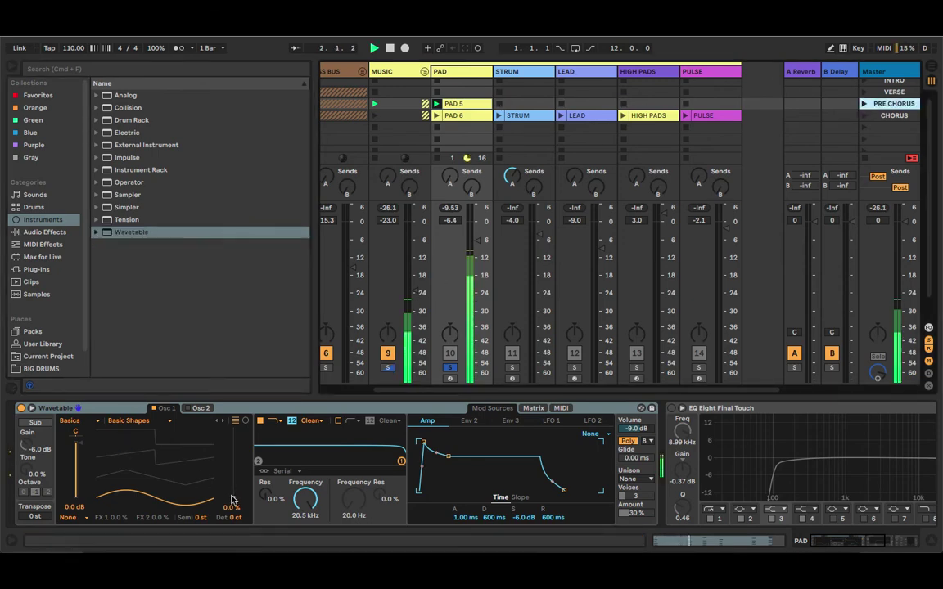
Step: Set Wavetable's oscillator 1 position to 57%, filter frequency to 2.03 kHz, and amp envelope attack to 14.1 ms with release 470 ms
{"action": "left_click_drag", "start_coordinate": [233, 498], "coordinate": [233, 493]}
{"action": "left_click_drag", "start_coordinate": [162, 427], "coordinate": [162, 361]}
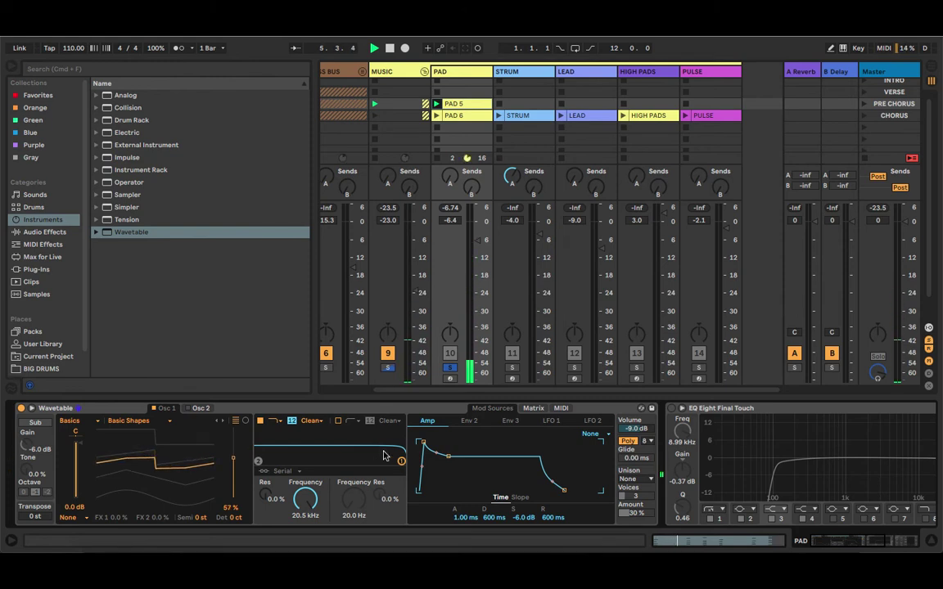
{"action": "left_click_drag", "start_coordinate": [309, 497], "coordinate": [309, 536]}
{"action": "mouse_move", "coordinate": [563, 494]}
{"action": "left_mouse_down"}
{"action": "mouse_move", "coordinate": [599, 490]}
{"action": "mouse_move", "coordinate": [562, 489]}
{"action": "left_mouse_up"}
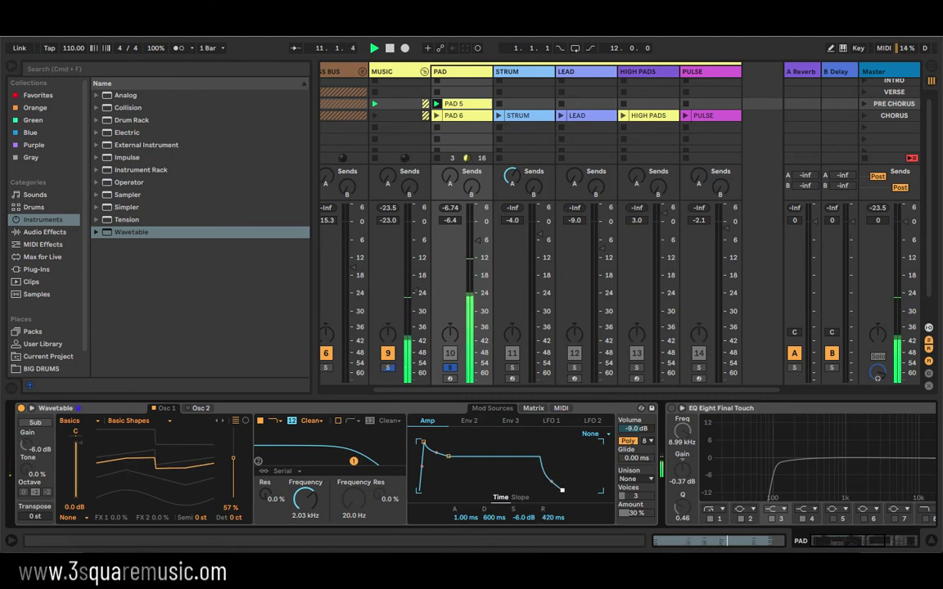
{"action": "left_click_drag", "start_coordinate": [424, 441], "coordinate": [428, 442]}
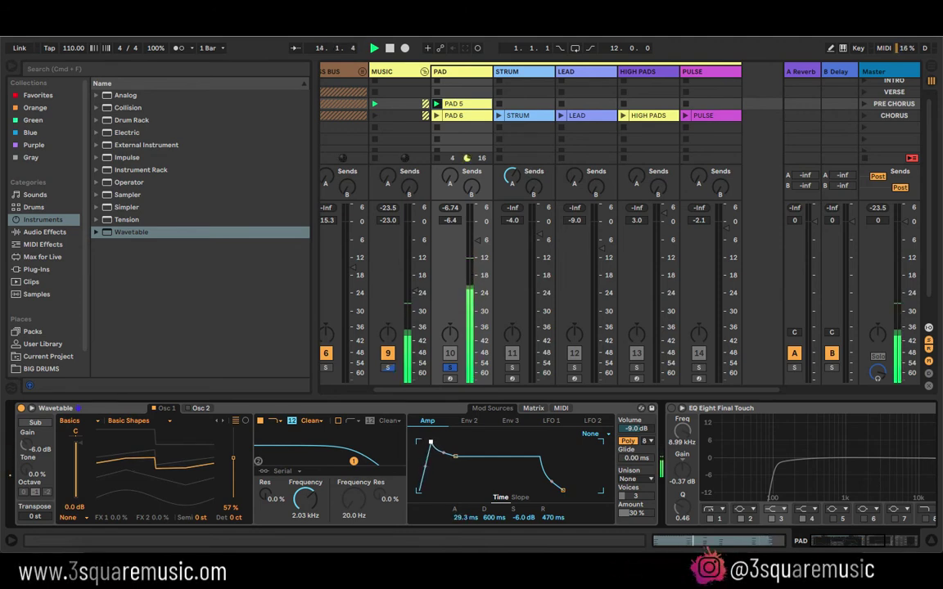
Step: Enable Wavetable's oscillator 2 with its wavetable position at 100%, and set Unison to Classic
{"action": "left_click", "coordinate": [198, 409]}
{"action": "left_click", "coordinate": [187, 408]}
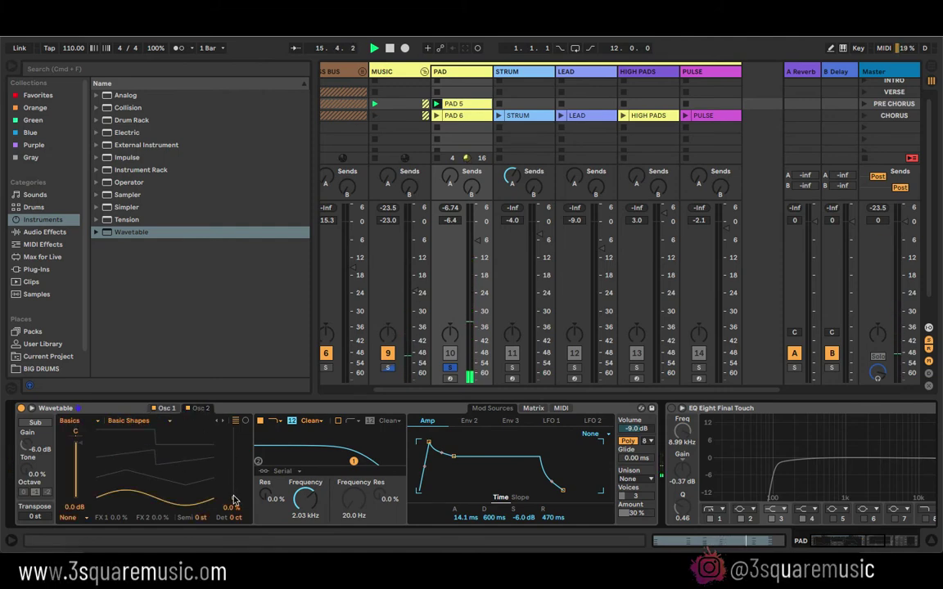
{"action": "left_click_drag", "start_coordinate": [233, 500], "coordinate": [232, 430]}
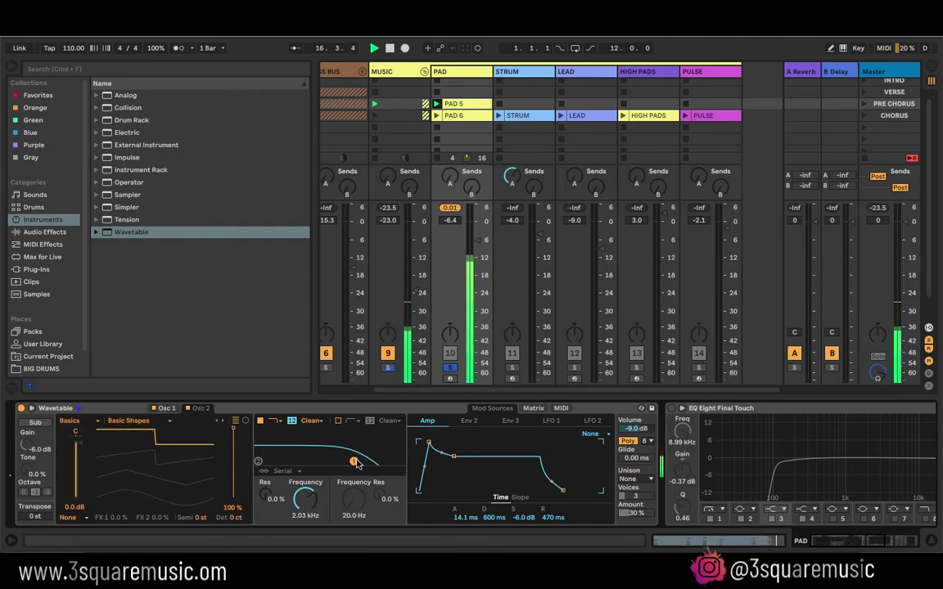
{"action": "left_click", "coordinate": [638, 480]}
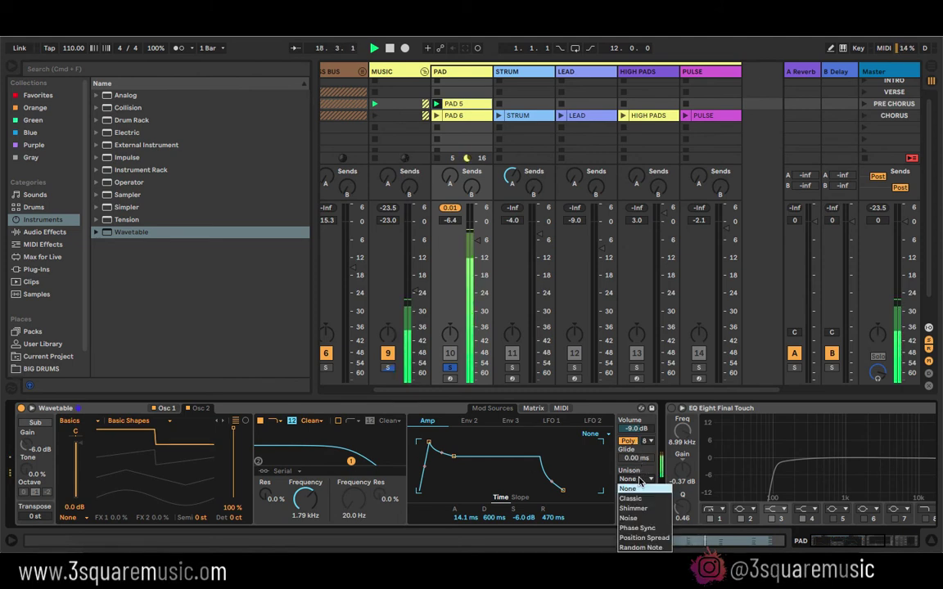
{"action": "left_click", "coordinate": [635, 498]}
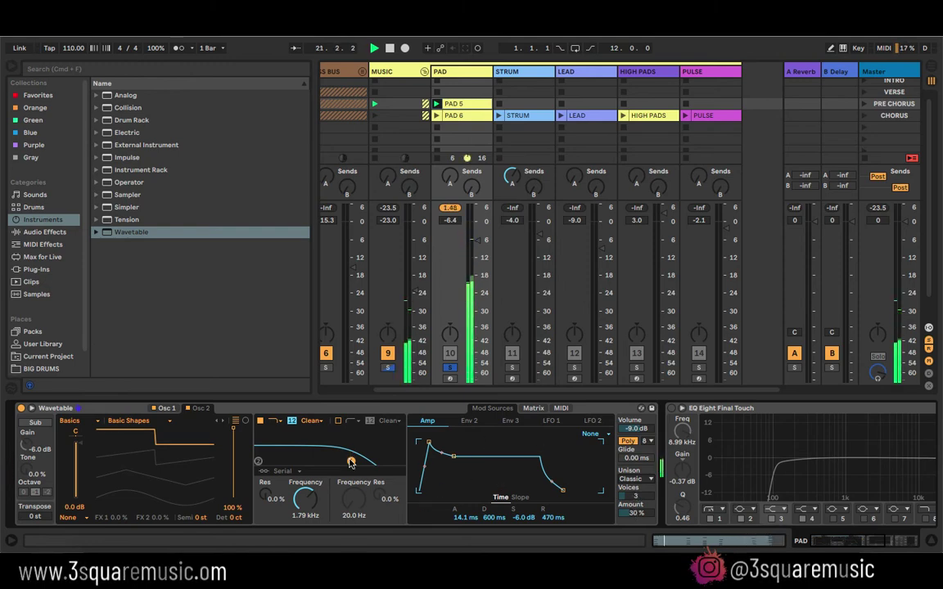
Step: Raise oscillator 1's wavetable position to 100%, leave the Sub oscillator off, and set the filter frequency to 1.53 kHz
{"action": "left_click_drag", "start_coordinate": [350, 463], "coordinate": [341, 461]}
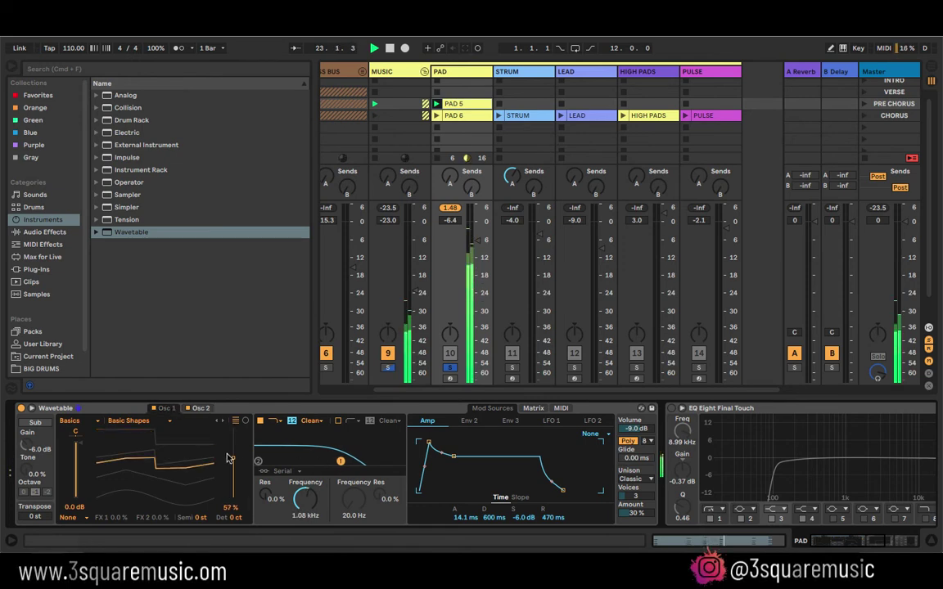
{"action": "left_click_drag", "start_coordinate": [235, 462], "coordinate": [235, 419]}
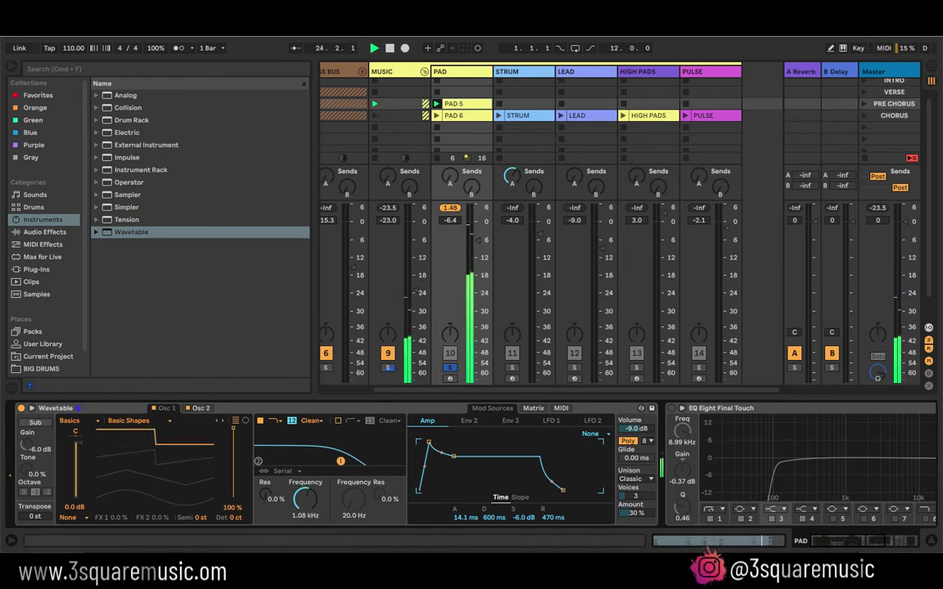
{"action": "left_click", "coordinate": [35, 423]}
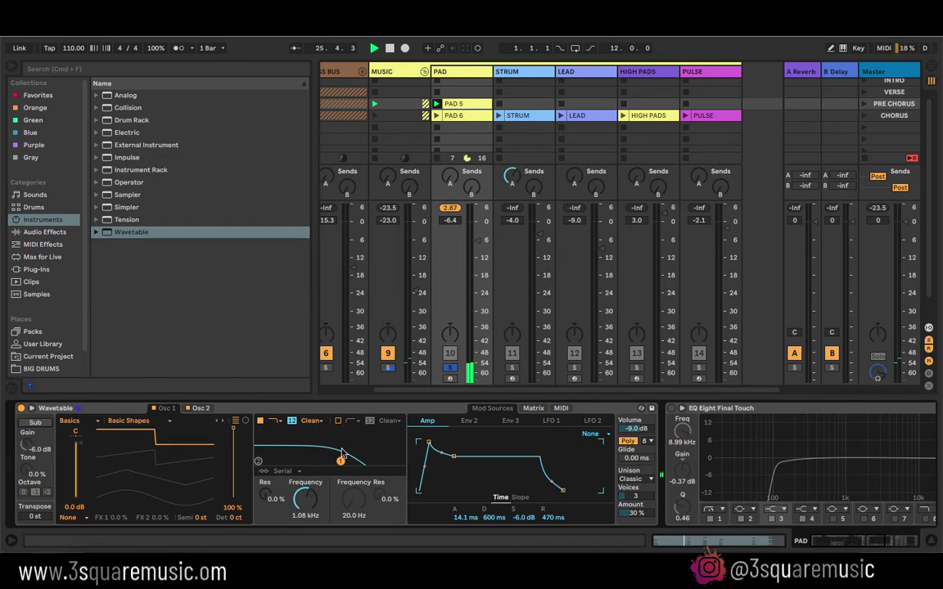
{"action": "left_click_drag", "start_coordinate": [342, 454], "coordinate": [348, 454]}
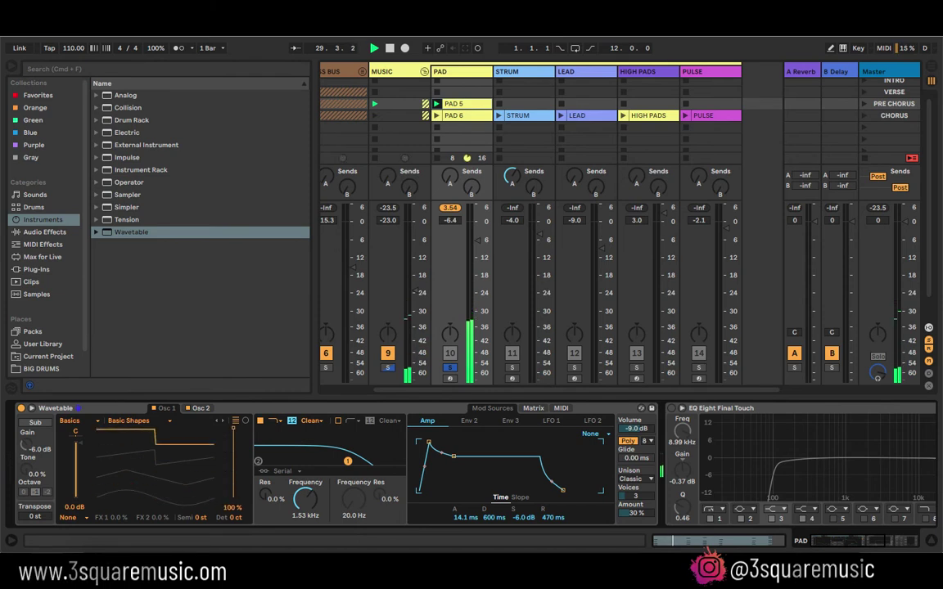
Step: Enable EQ Eight Final Touch on PAD, and solo BASS BUS and DRUM BUS alongside the pad
{"action": "scroll", "coordinate": [514, 424], "scroll_direction": "right", "scroll_amount": 5}
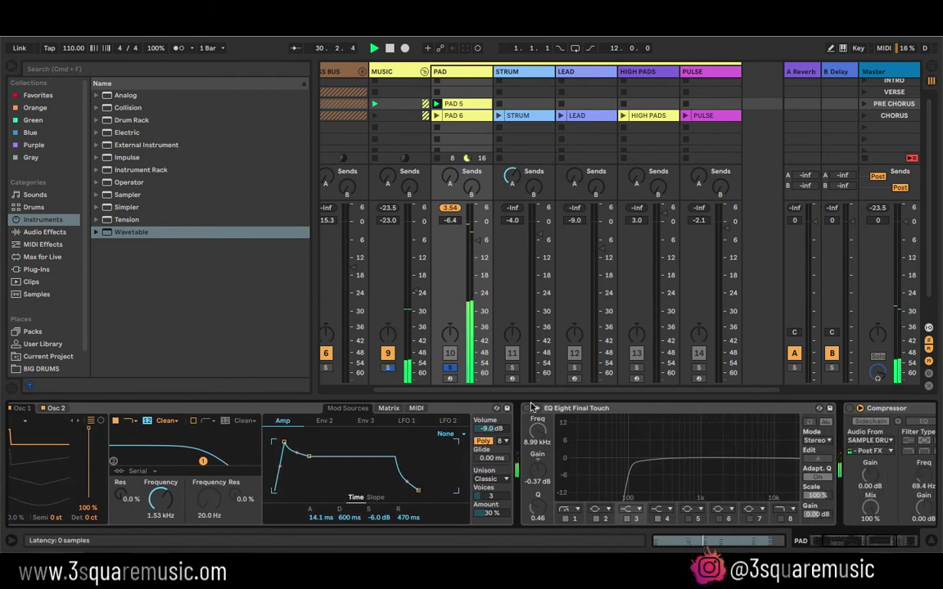
{"action": "left_click", "coordinate": [527, 408]}
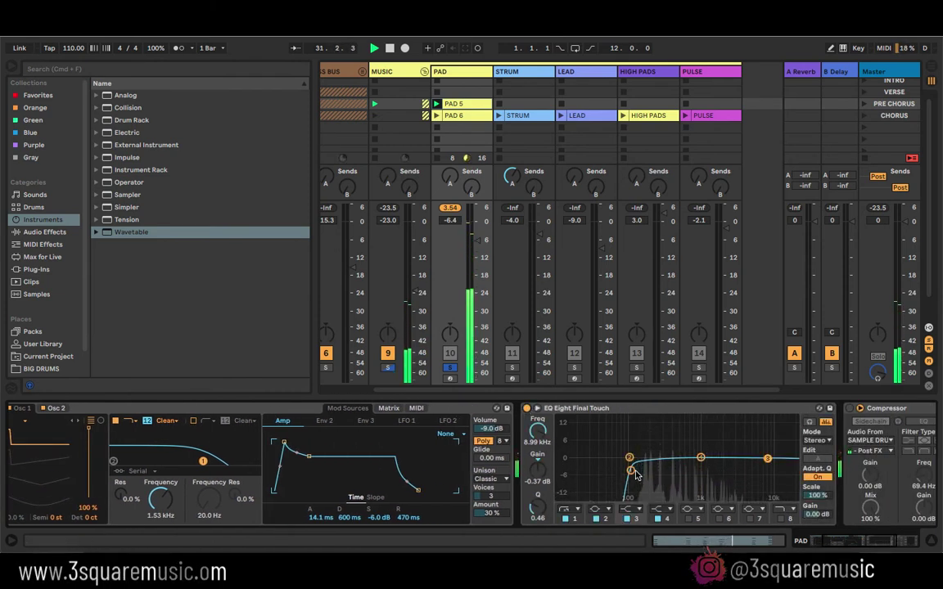
{"action": "scroll", "coordinate": [573, 451], "scroll_direction": "right", "scroll_amount": 7}
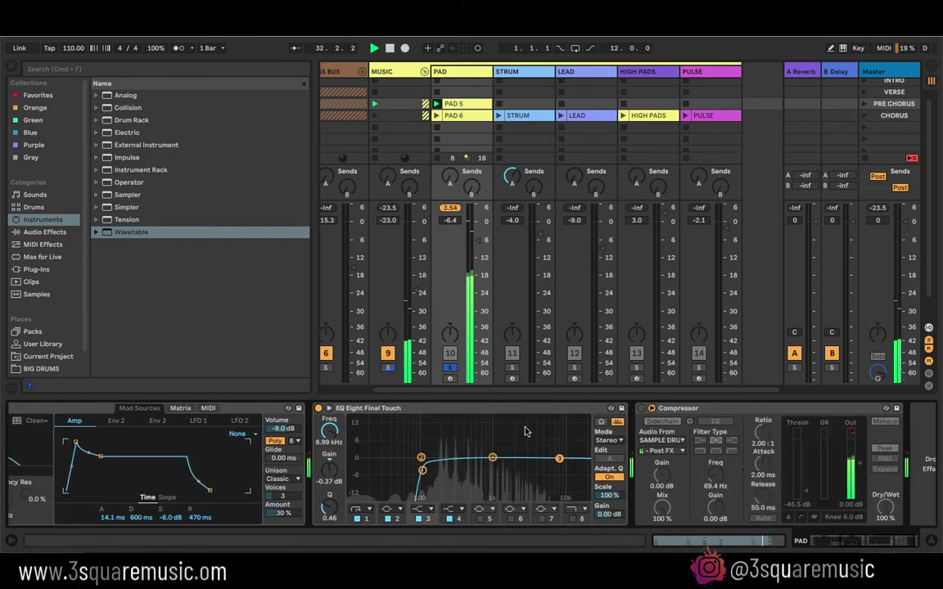
{"action": "scroll", "coordinate": [436, 363], "scroll_direction": "left", "scroll_amount": 3}
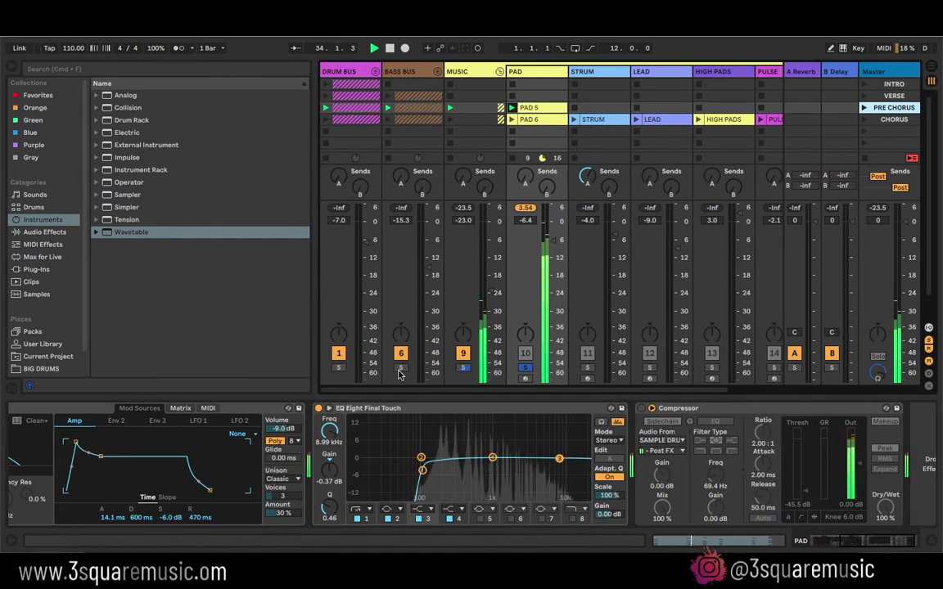
{"action": "left_click", "coordinate": [400, 369]}
{"action": "left_click", "coordinate": [339, 369]}
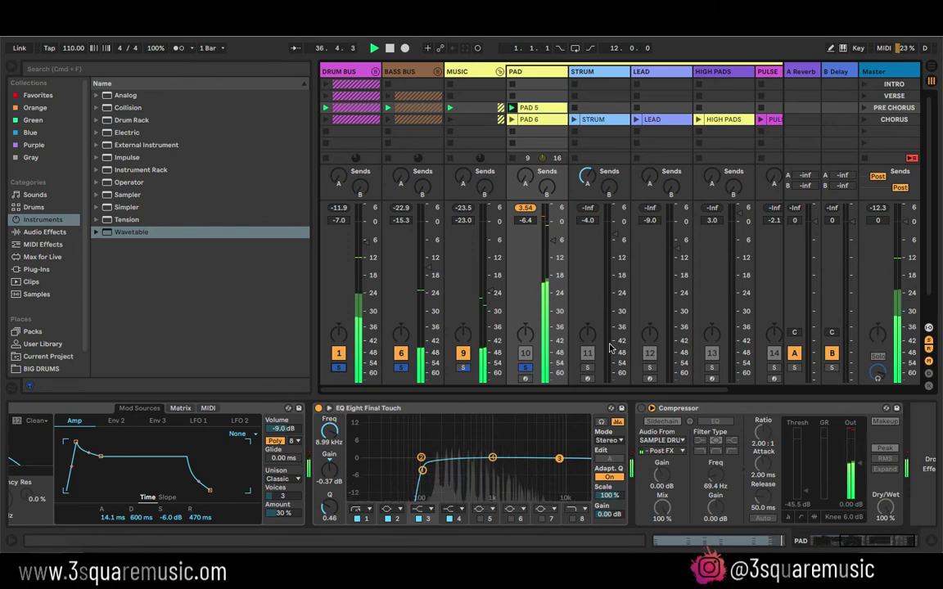
Step: Enable PAD's Compressor with sidechain input from SAMPLE DRUMS, keeping the Ballsy Kick Post FX tap
{"action": "left_click", "coordinate": [642, 408]}
{"action": "scroll", "coordinate": [677, 441], "scroll_direction": "right", "scroll_amount": 2}
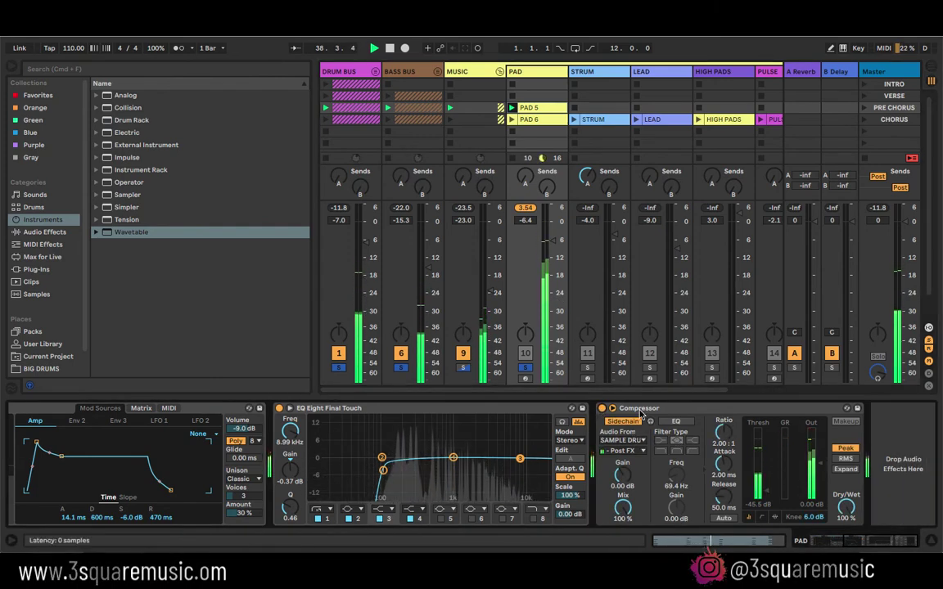
{"action": "left_click", "coordinate": [644, 442]}
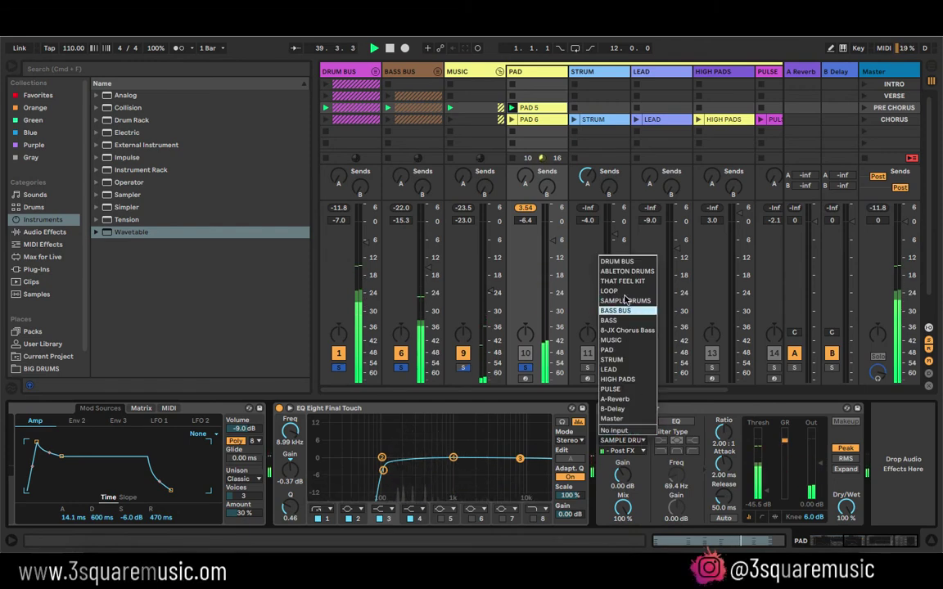
{"action": "left_click", "coordinate": [624, 302]}
{"action": "left_click", "coordinate": [622, 451]}
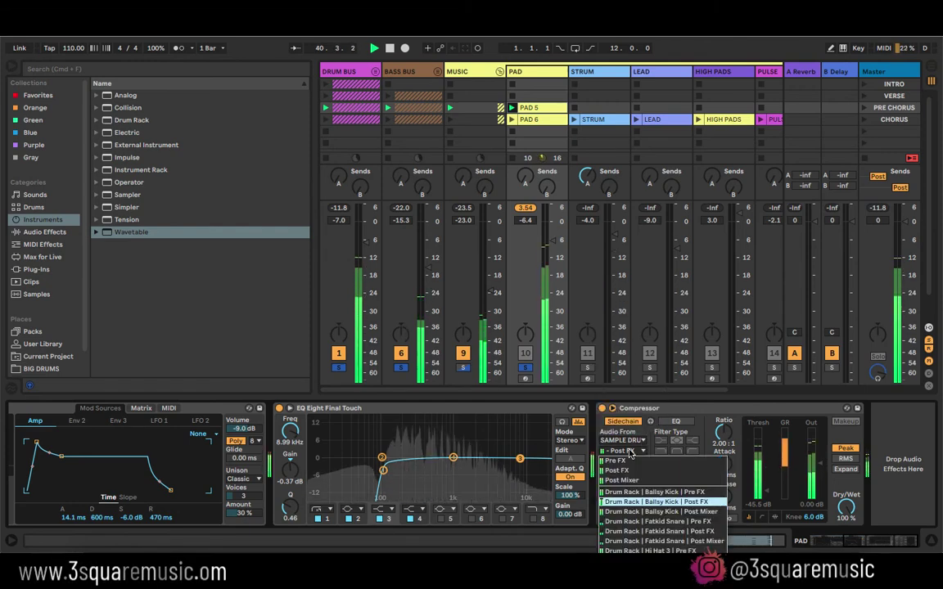
{"action": "left_click", "coordinate": [789, 481]}
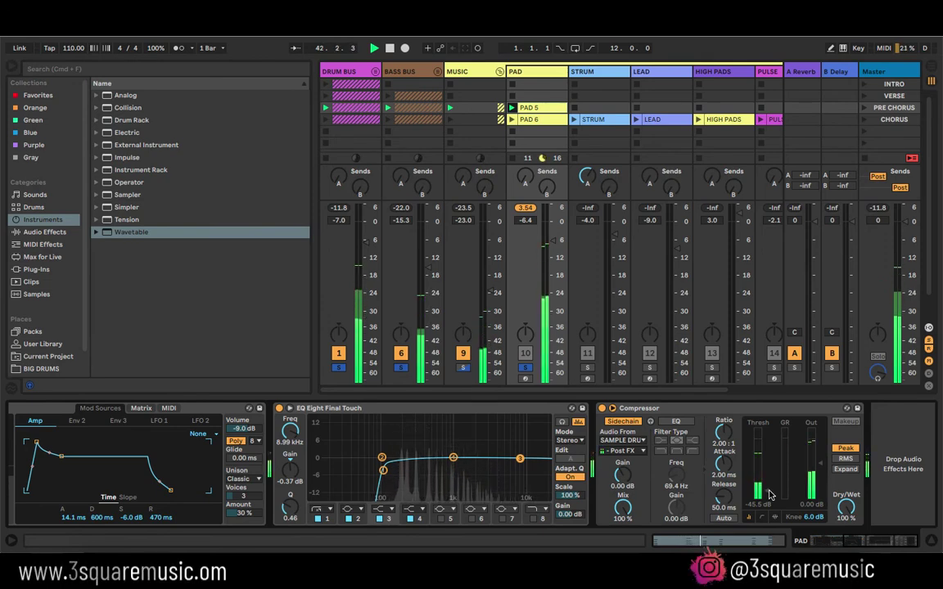
Step: Set PAD's Compressor ratio to 5.25:1, compare the pad soloed and in the full mix, and leave it unsoloed
{"action": "left_click", "coordinate": [525, 368]}
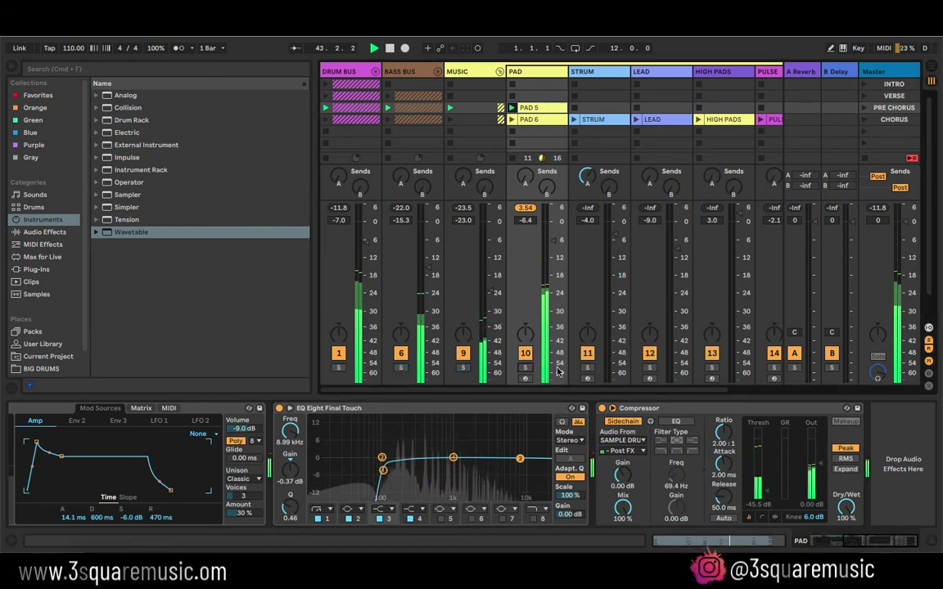
{"action": "left_click", "coordinate": [526, 368]}
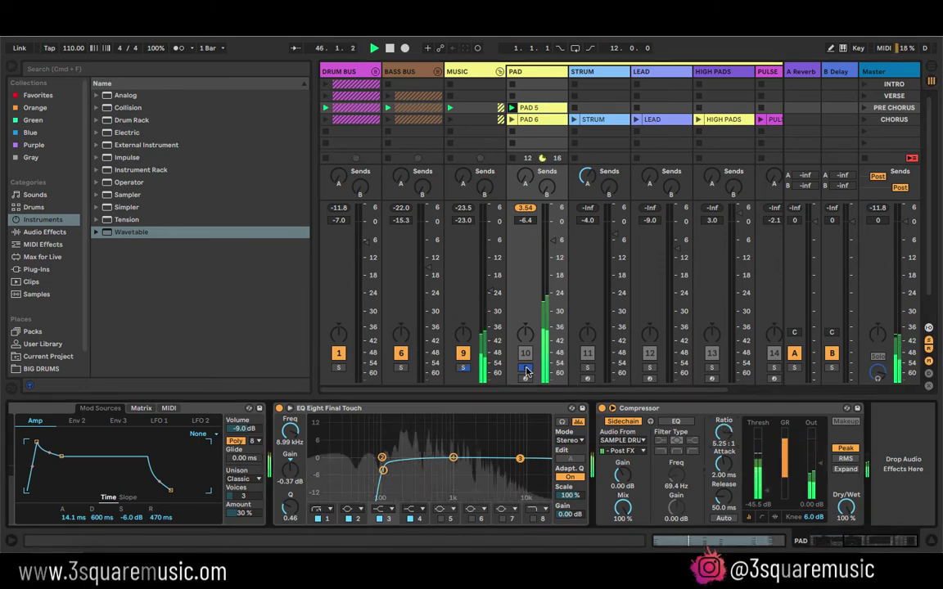
{"action": "left_click", "coordinate": [525, 368]}
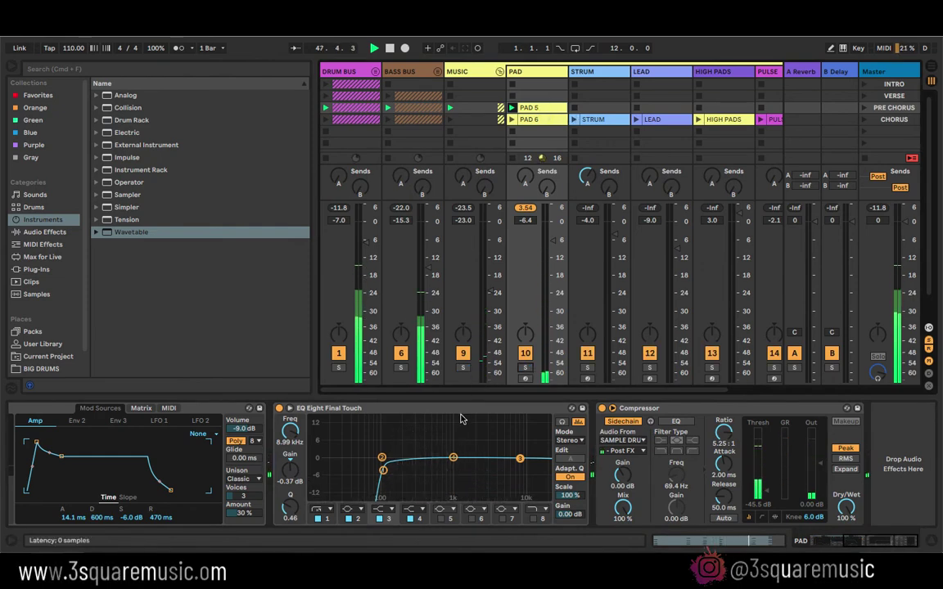
{"action": "scroll", "coordinate": [461, 419], "scroll_direction": "left", "scroll_amount": 5}
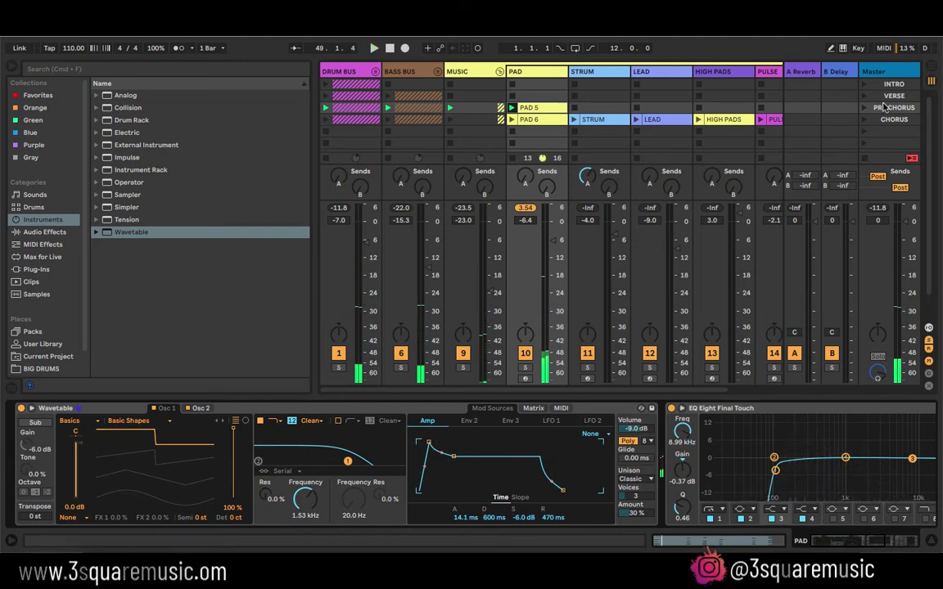
Step: Stop playback, select the CHORUS scene, and deactivate the STRUM, LEAD, HIGH PADS and PULSE tracks
{"action": "left_click", "coordinate": [883, 110]}
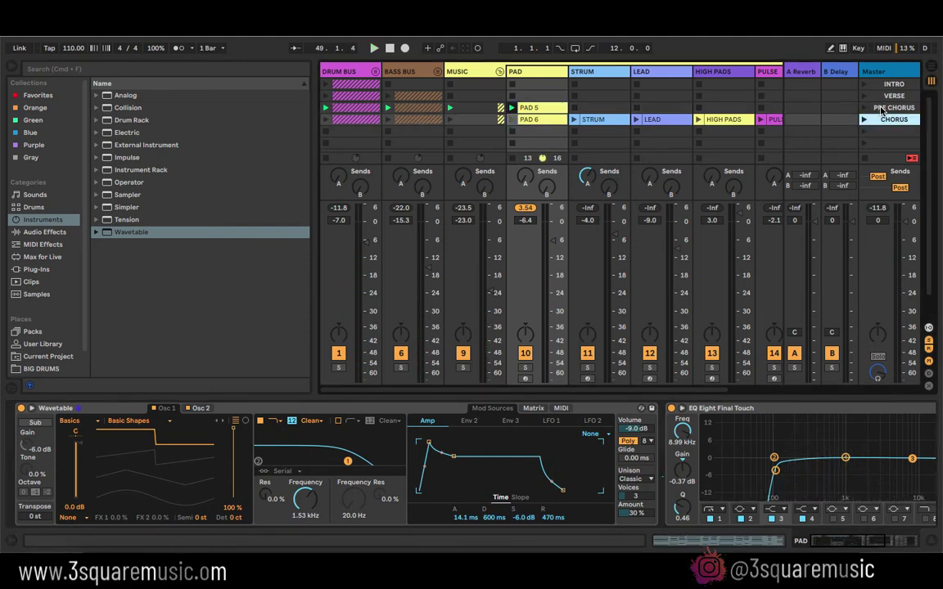
{"action": "left_click", "coordinate": [588, 353]}
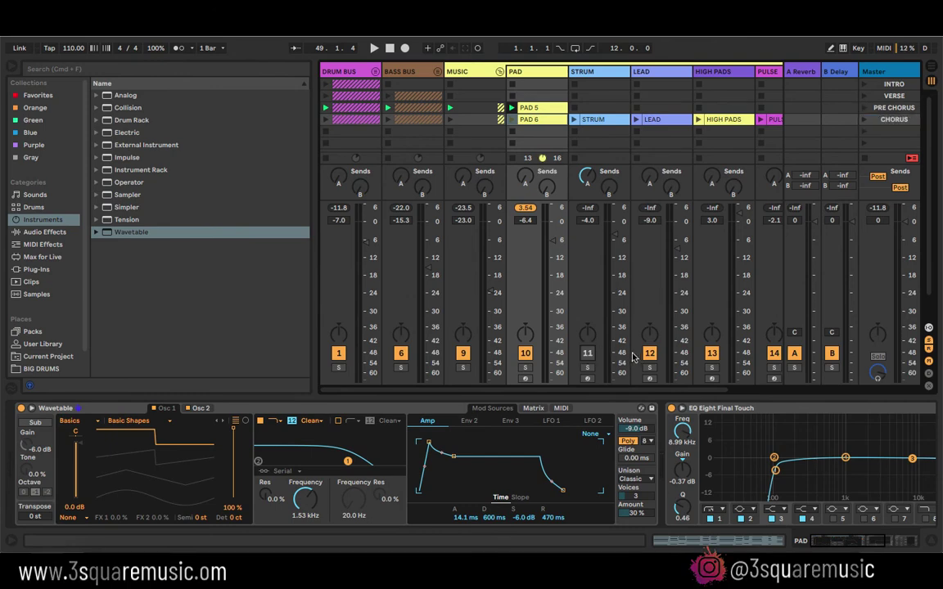
{"action": "left_click", "coordinate": [711, 353]}
{"action": "scroll", "coordinate": [638, 327], "scroll_direction": "right", "scroll_amount": 3}
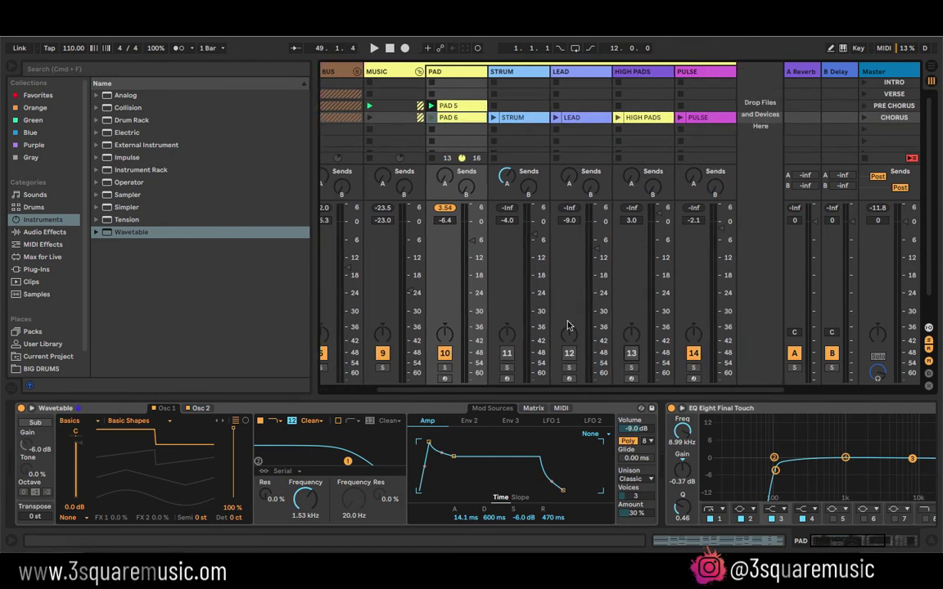
Step: Solo the STRUM track and launch the CHORUS scene
{"action": "left_click", "coordinate": [878, 117]}
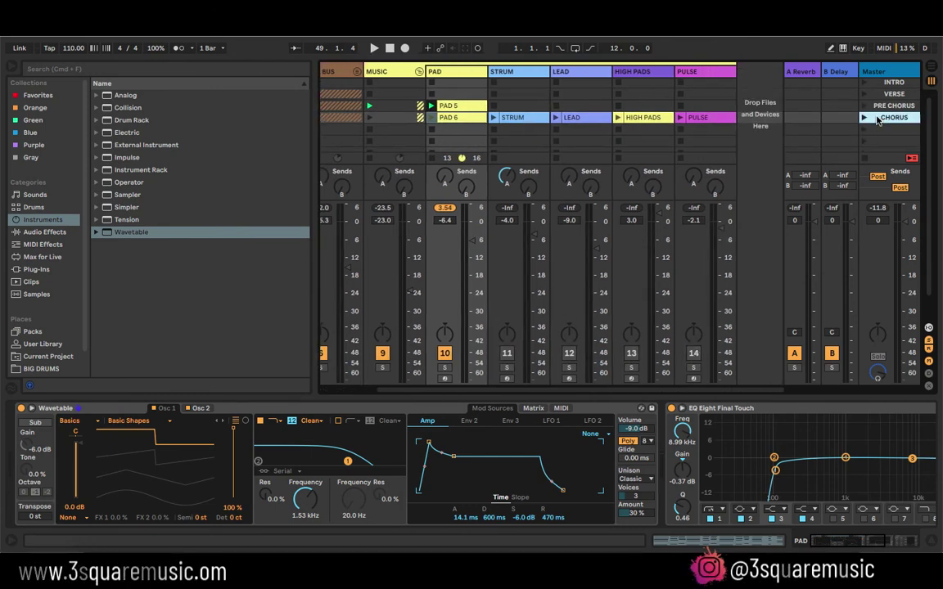
{"action": "left_click", "coordinate": [506, 369]}
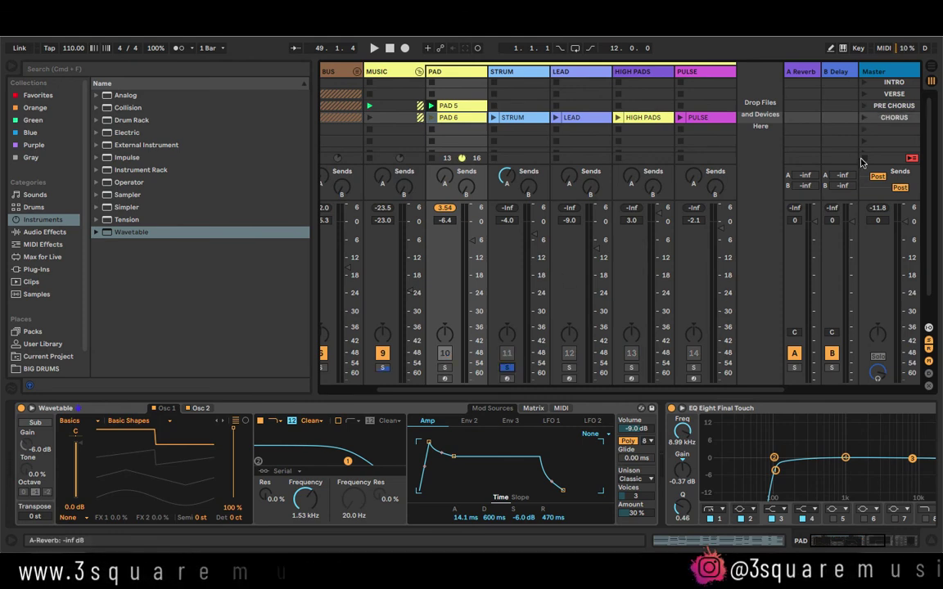
{"action": "left_click", "coordinate": [902, 122]}
{"action": "key", "text": "Return"}
{"action": "key", "text": "Return"}
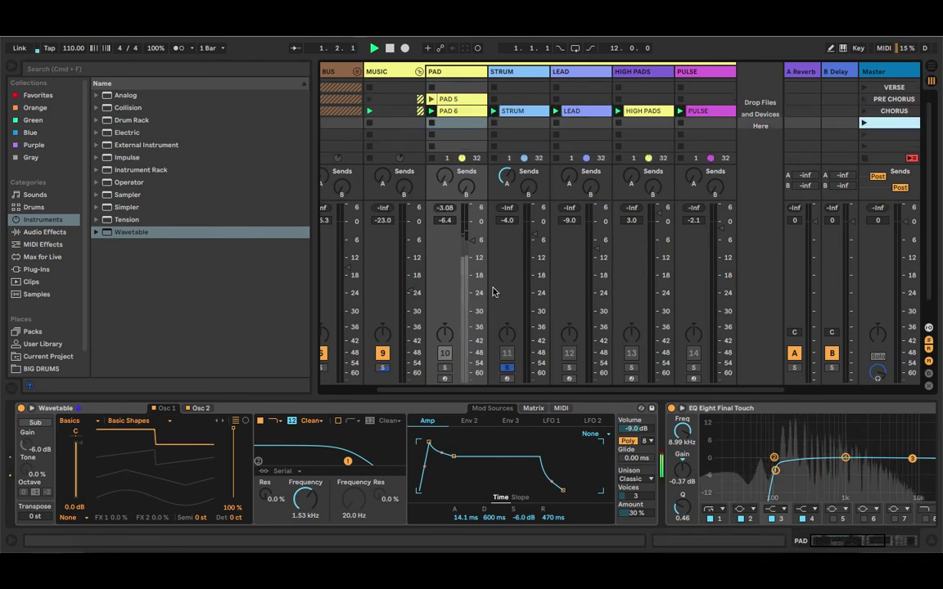
{"action": "left_click", "coordinate": [507, 368]}
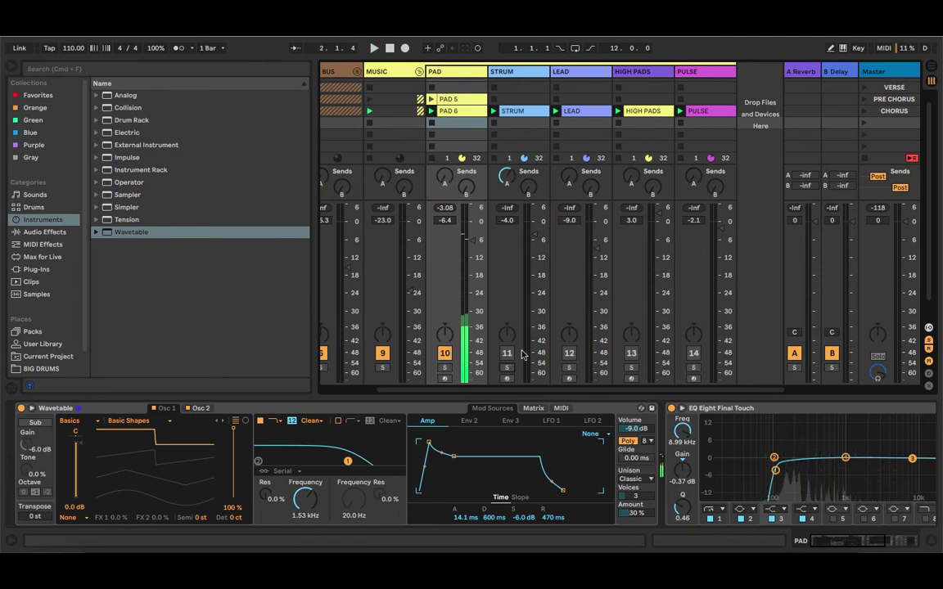
{"action": "left_click", "coordinate": [507, 368]}
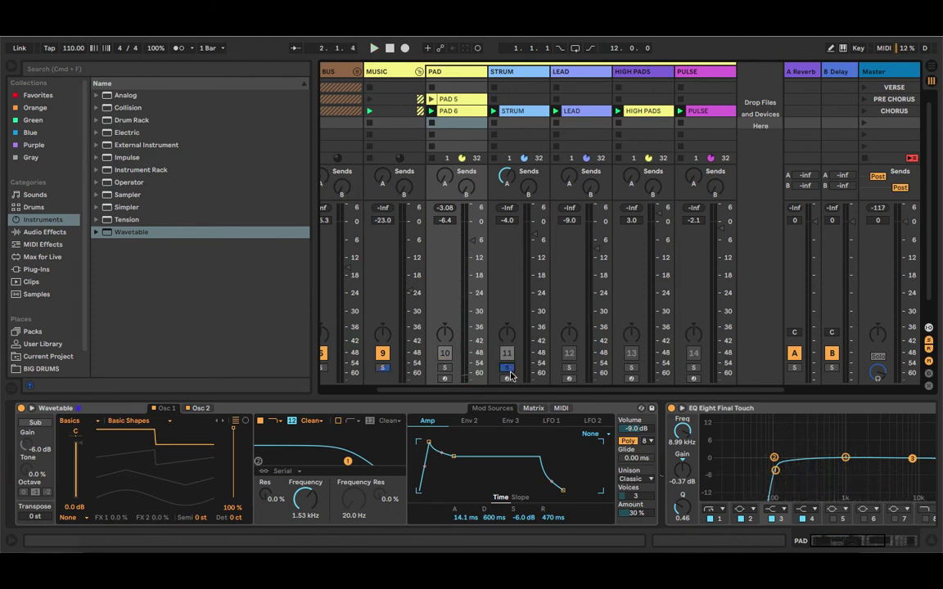
{"action": "left_click", "coordinate": [897, 112]}
{"action": "key", "text": "Return"}
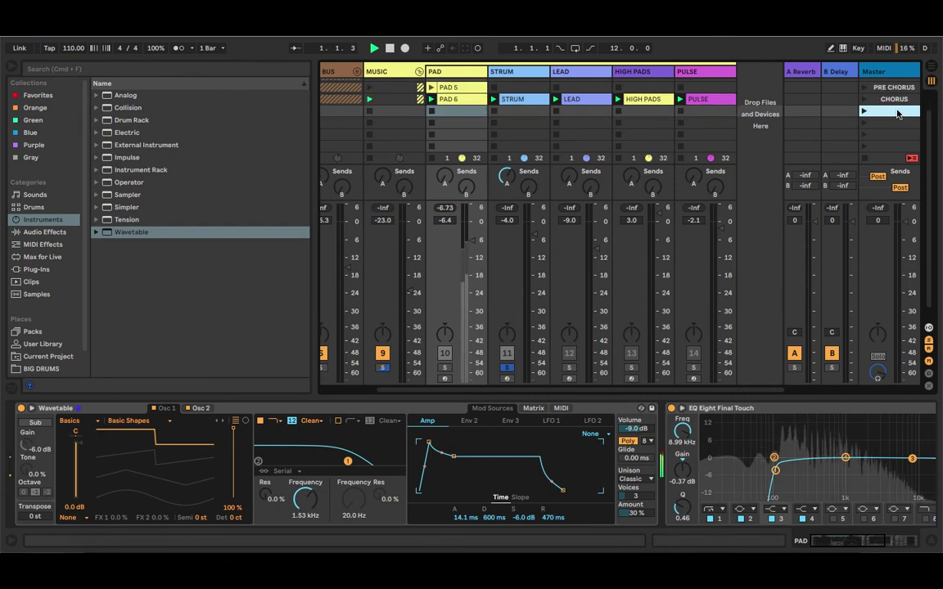
Step: Unsolo and activate the STRUM track, and listen to the chorus in the full mix
{"action": "left_click", "coordinate": [506, 369]}
{"action": "scroll", "coordinate": [419, 276], "scroll_direction": "left", "scroll_amount": 2}
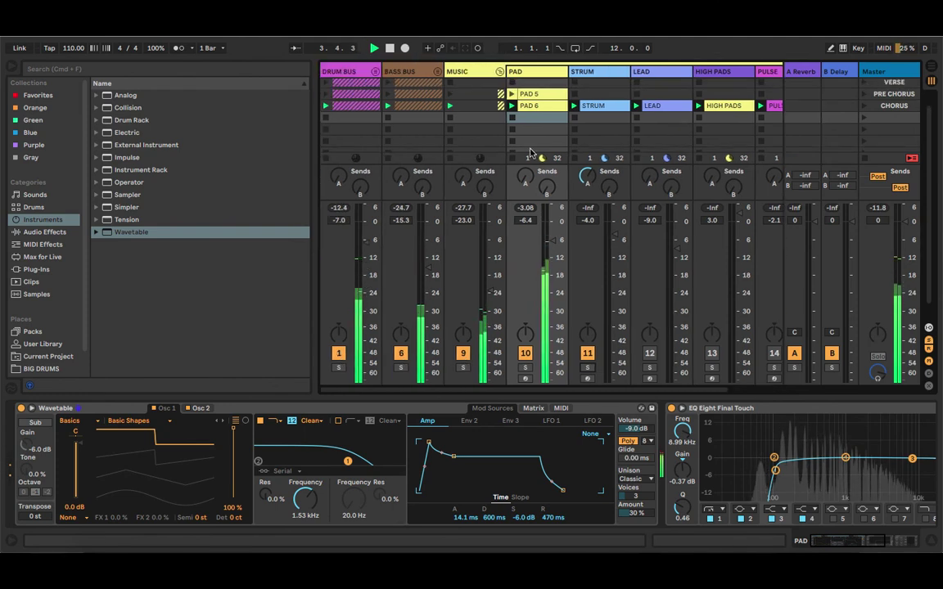
{"action": "scroll", "coordinate": [589, 270], "scroll_direction": "right", "scroll_amount": 2}
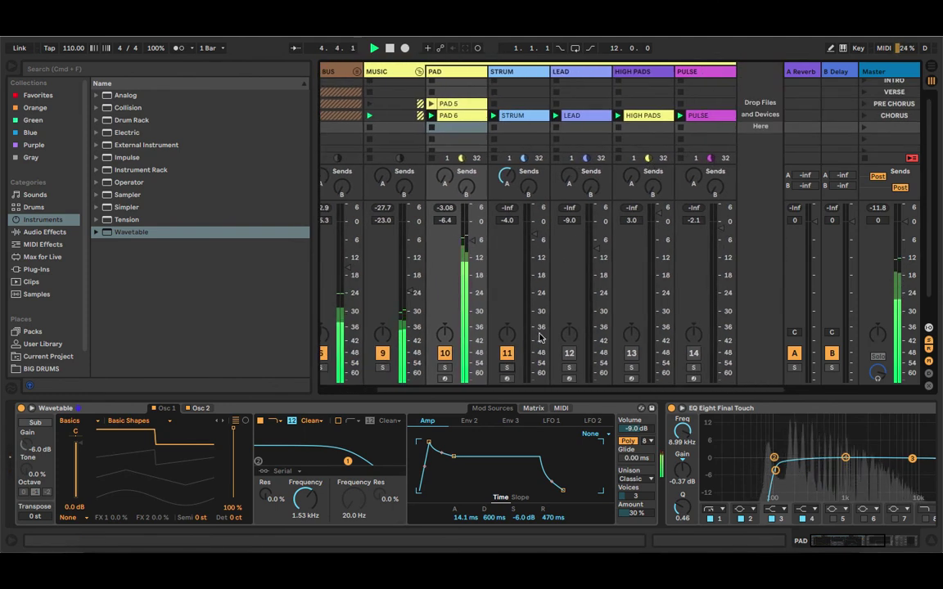
{"action": "left_click", "coordinate": [509, 368]}
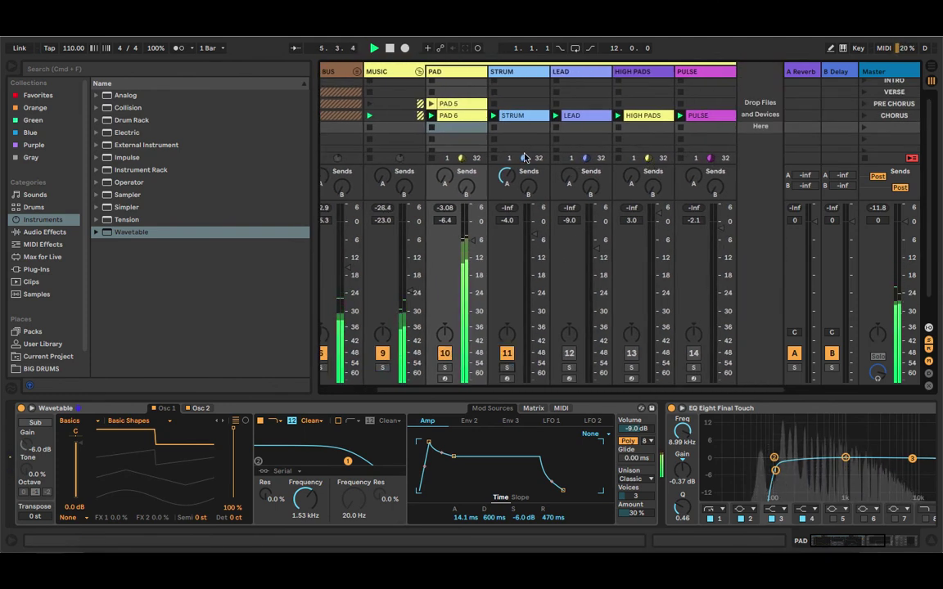
{"action": "left_click", "coordinate": [509, 368]}
Step: Stop playback and enable the Wavetable instrument on the STRUM track
{"action": "left_click", "coordinate": [532, 127]}
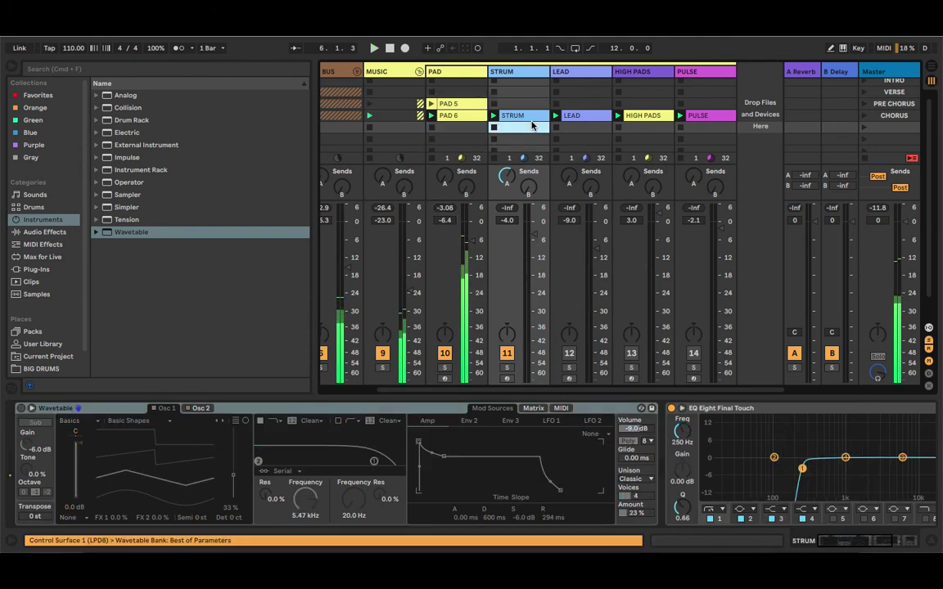
{"action": "left_click", "coordinate": [517, 71]}
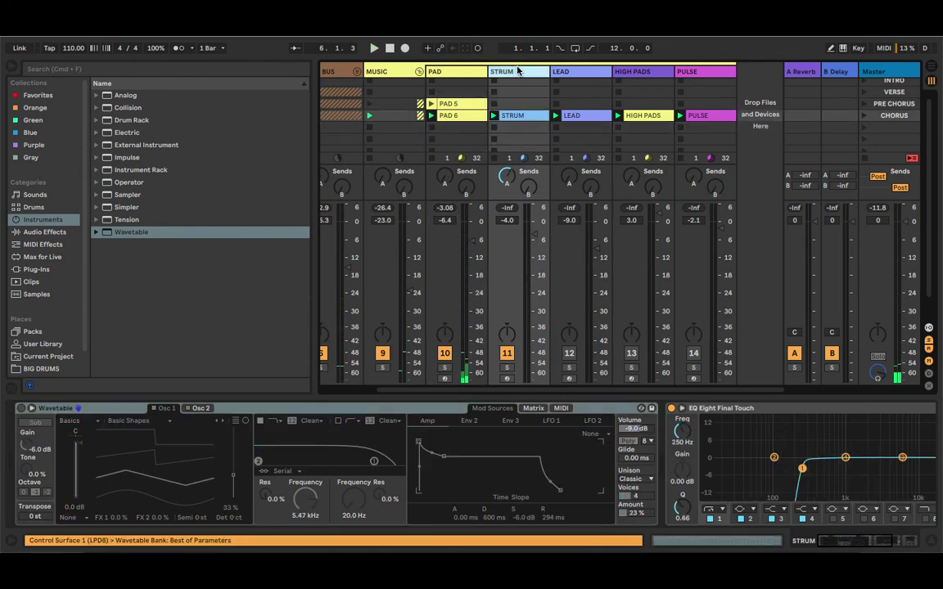
{"action": "left_click", "coordinate": [20, 408]}
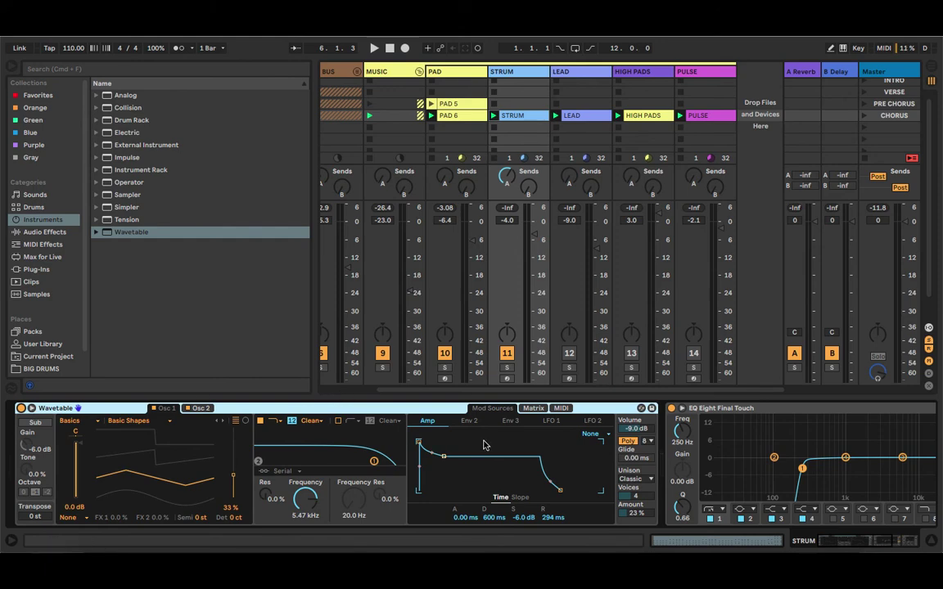
Step: Solo STRUM and set its Wavetable Osc 2 position to 57% and filter frequency to 4.64 kHz
{"action": "left_click", "coordinate": [506, 367]}
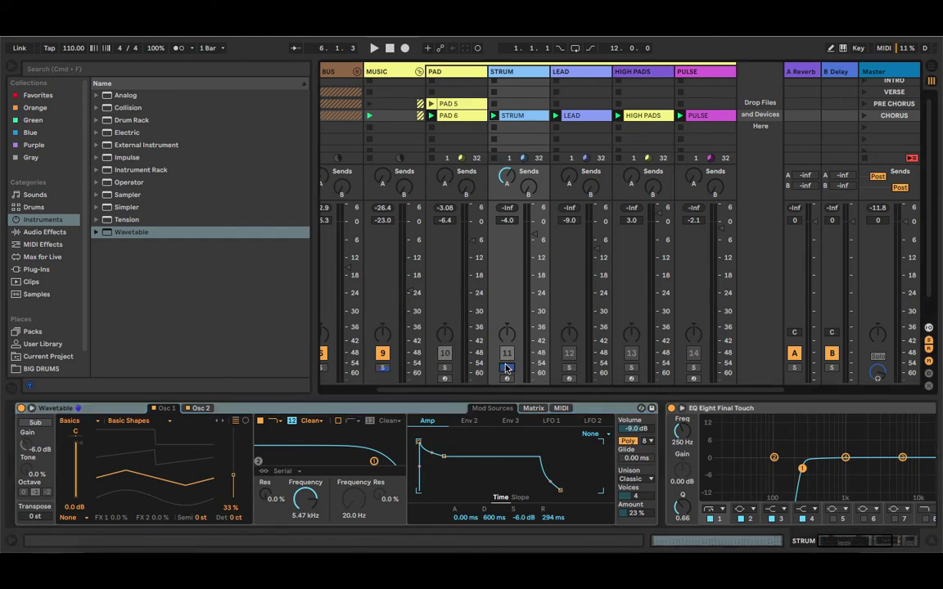
{"action": "left_click", "coordinate": [199, 409]}
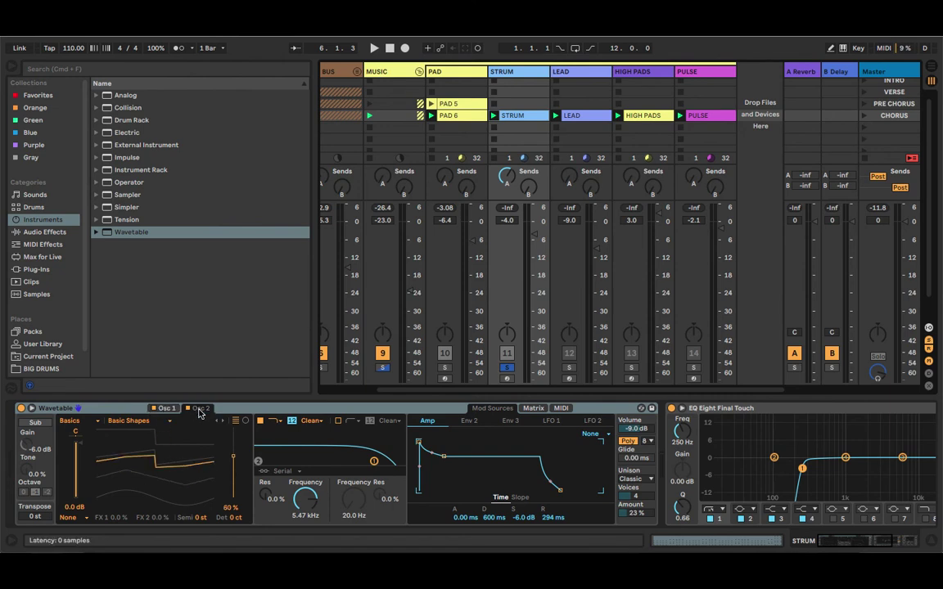
{"action": "left_click", "coordinate": [166, 408]}
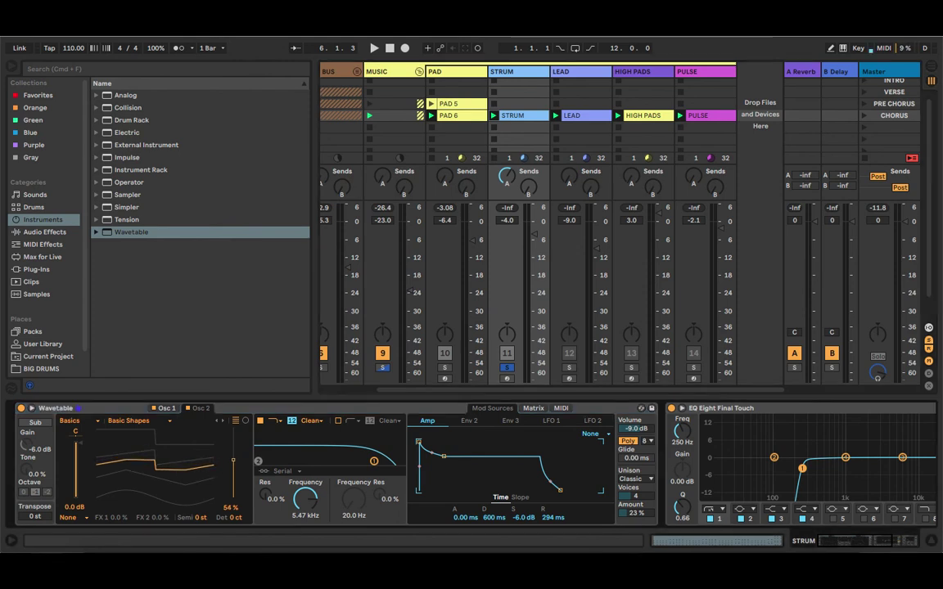
{"action": "left_click_drag", "start_coordinate": [231, 461], "coordinate": [232, 465]}
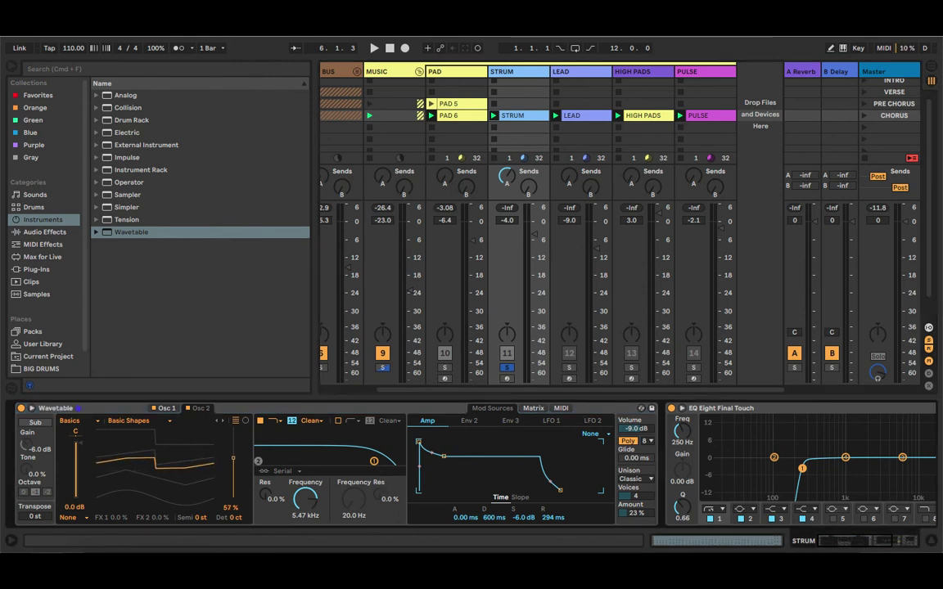
Step: Play STRUM soloed, set its volume to -1.0 dB, and solo PAD alongside it with PAD's volume at -6.5 dB
{"action": "scroll", "coordinate": [497, 448], "scroll_direction": "right", "scroll_amount": 5}
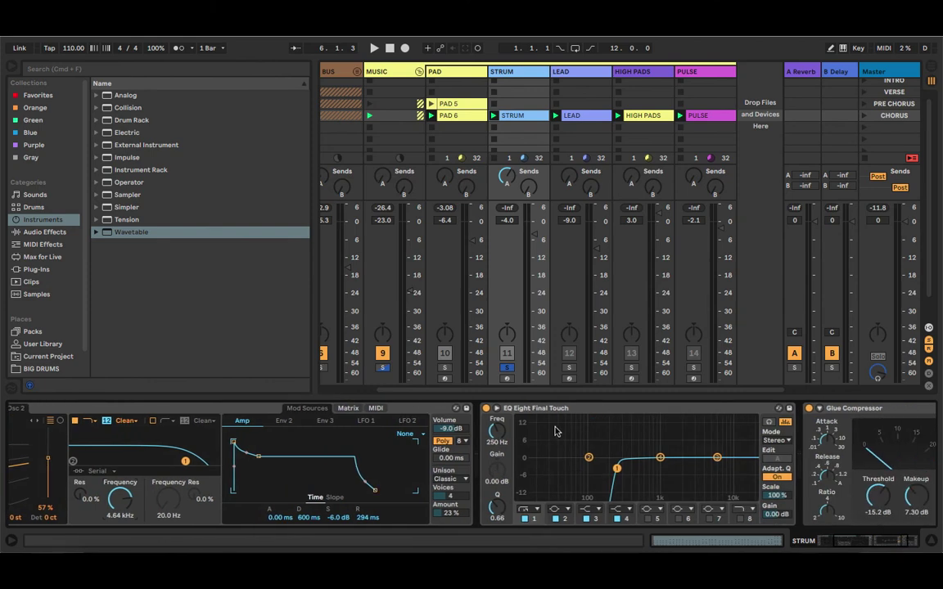
{"action": "scroll", "coordinate": [646, 458], "scroll_direction": "right", "scroll_amount": 3}
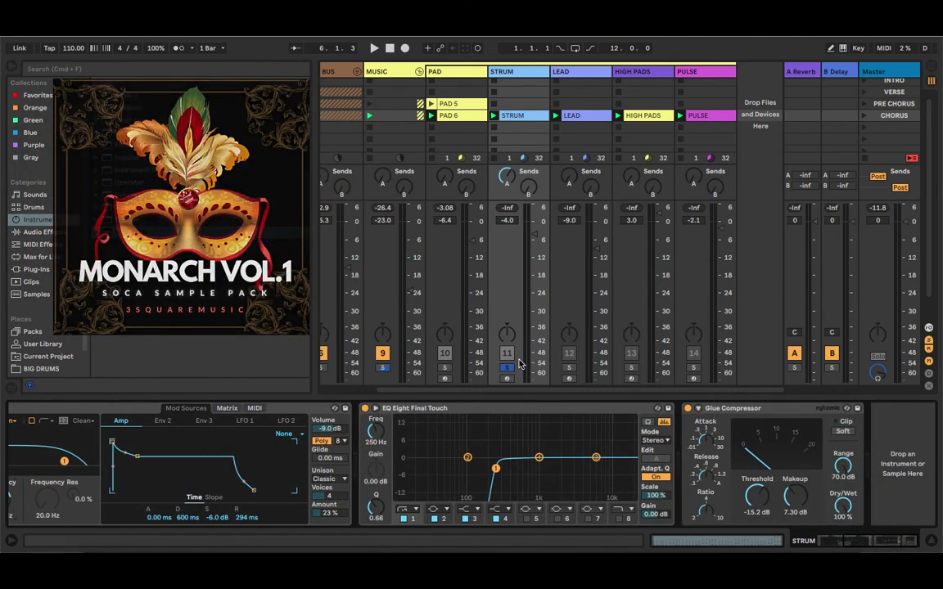
{"action": "key", "text": "space"}
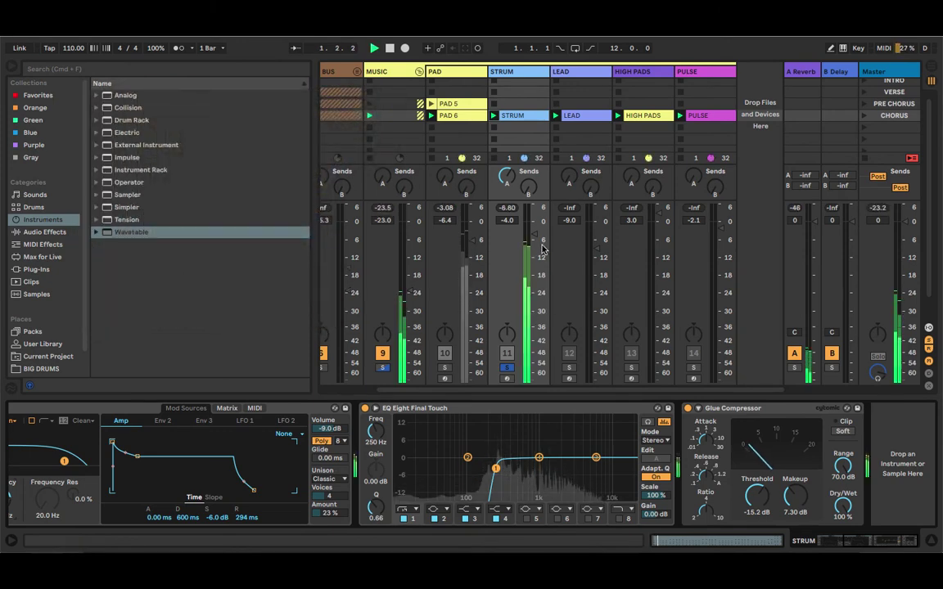
{"action": "left_click_drag", "start_coordinate": [535, 235], "coordinate": [534, 224]}
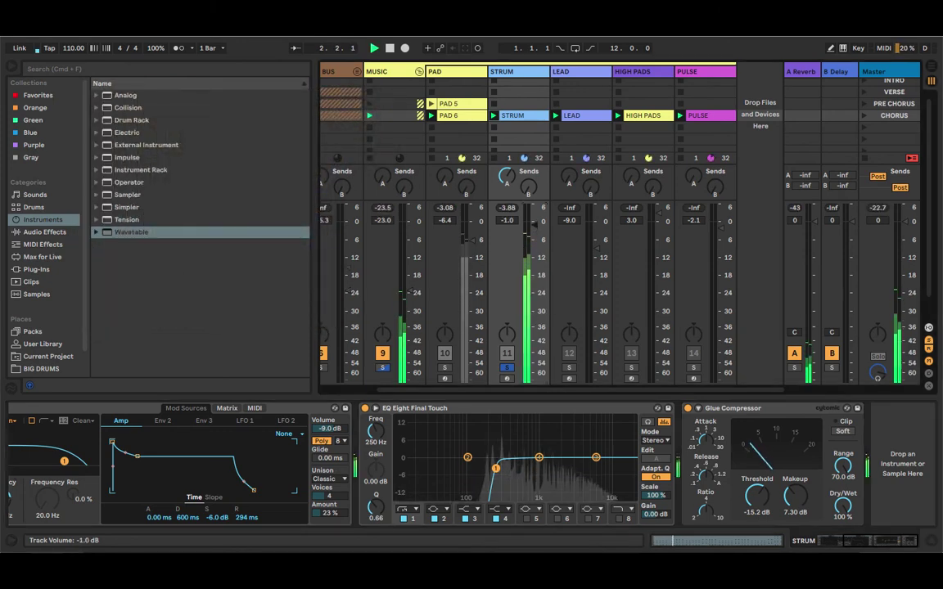
{"action": "left_click", "coordinate": [445, 367]}
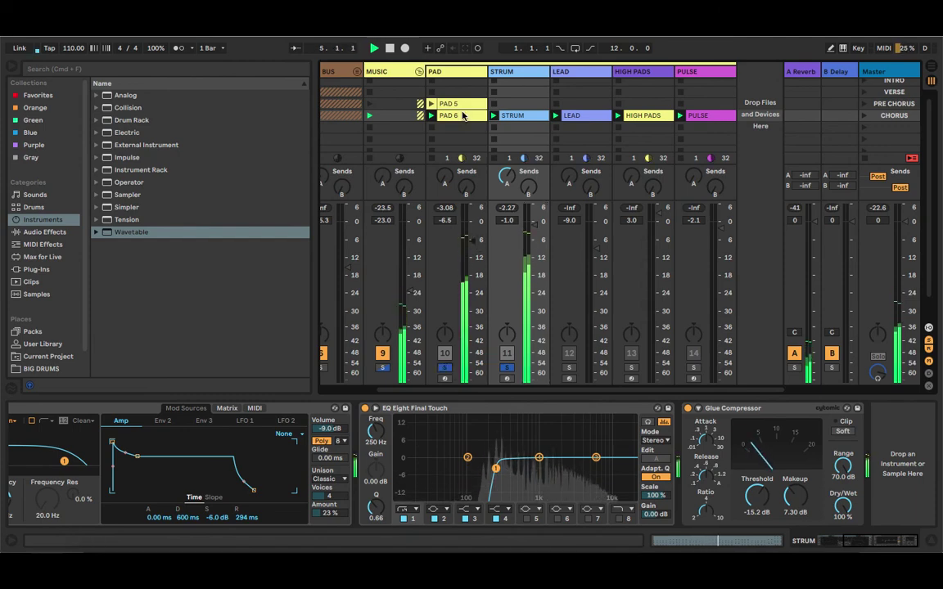
Step: Compare PAD's Wavetable Osc 1 and Osc 2 settings, review its EQ and Compressor, and return to STRUM's devices
{"action": "left_click", "coordinate": [439, 341]}
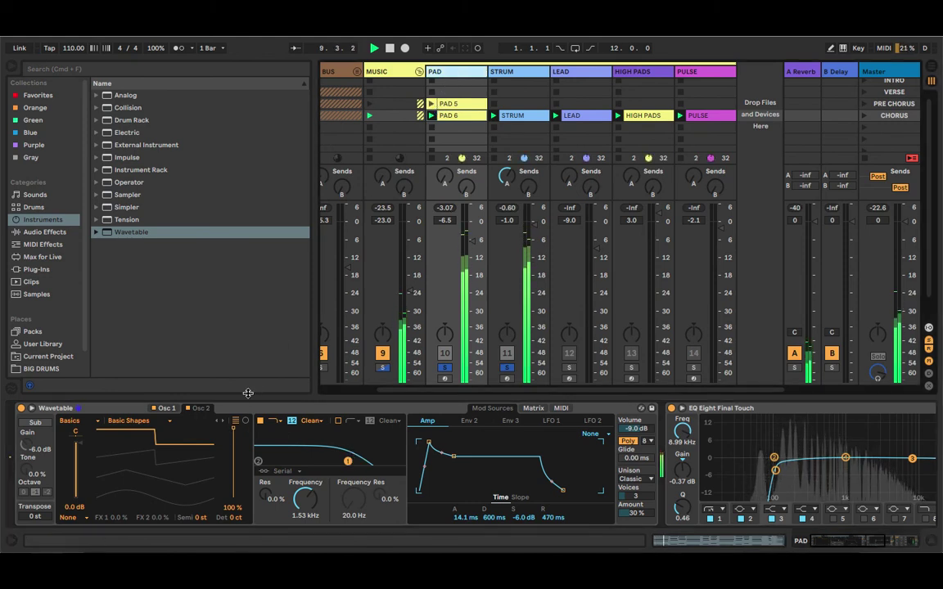
{"action": "left_click_drag", "start_coordinate": [233, 431], "coordinate": [233, 458]}
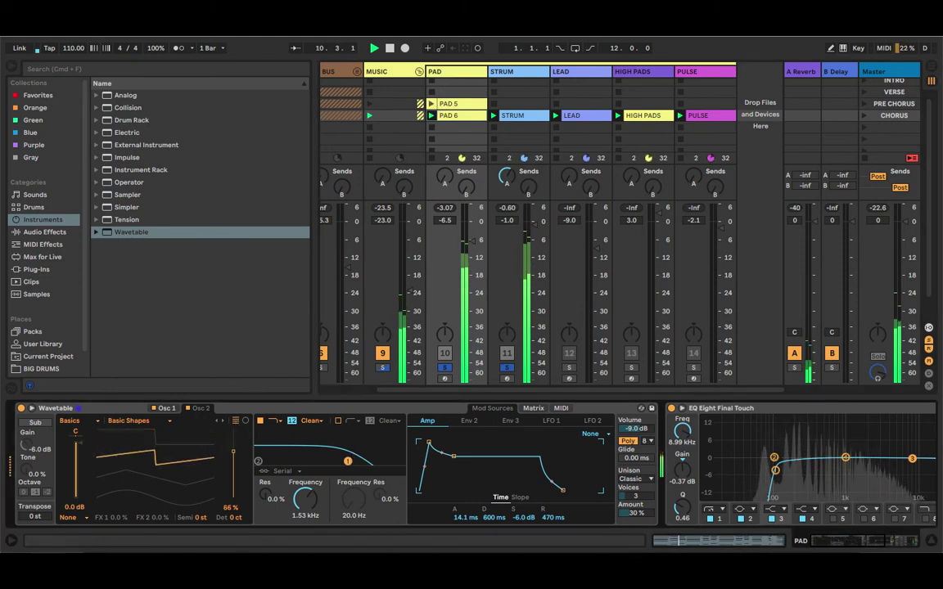
{"action": "left_click", "coordinate": [166, 410]}
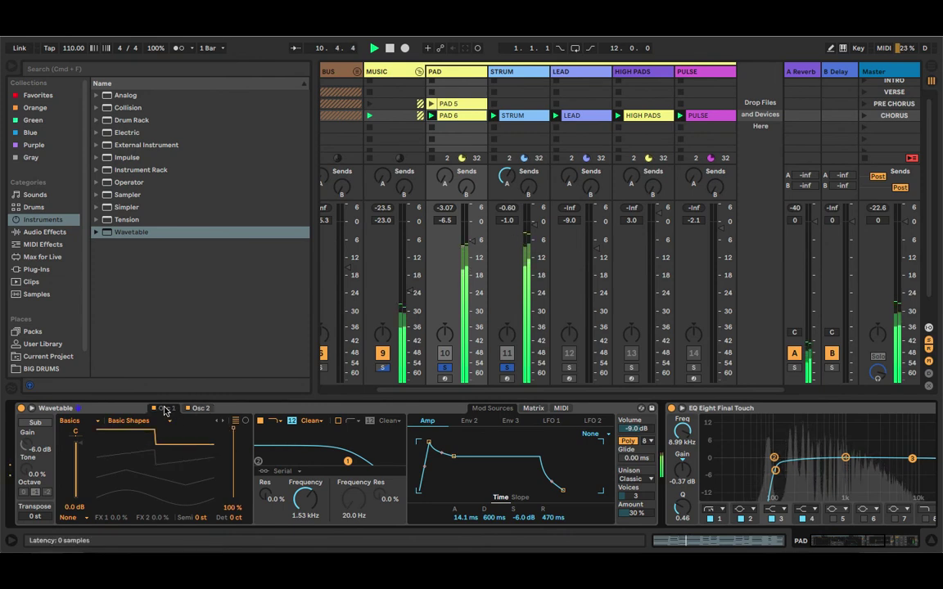
{"action": "left_click", "coordinate": [446, 74]}
{"action": "left_click_drag", "start_coordinate": [235, 427], "coordinate": [234, 451]}
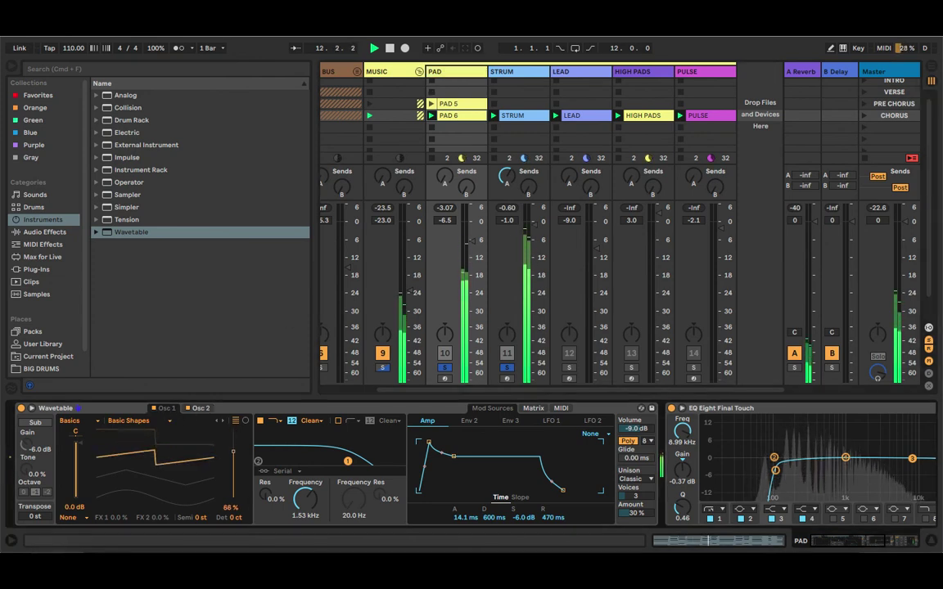
{"action": "left_click", "coordinate": [197, 411]}
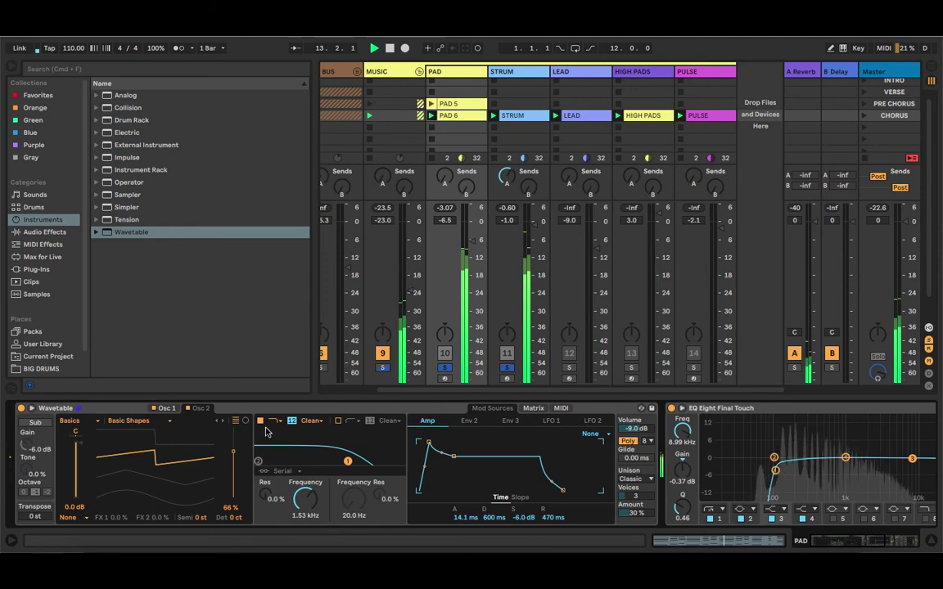
{"action": "scroll", "coordinate": [517, 429], "scroll_direction": "right", "scroll_amount": 5}
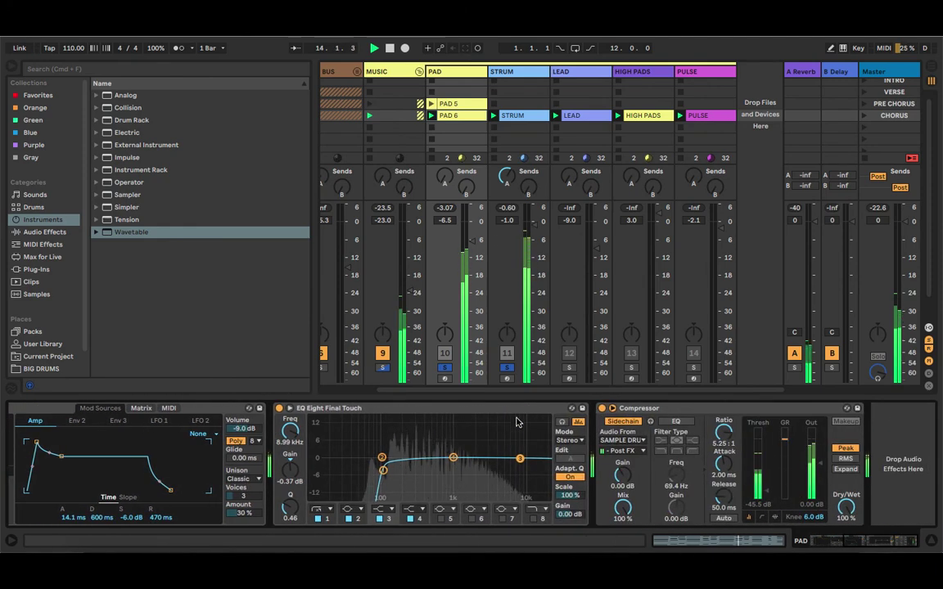
{"action": "left_click", "coordinate": [505, 72]}
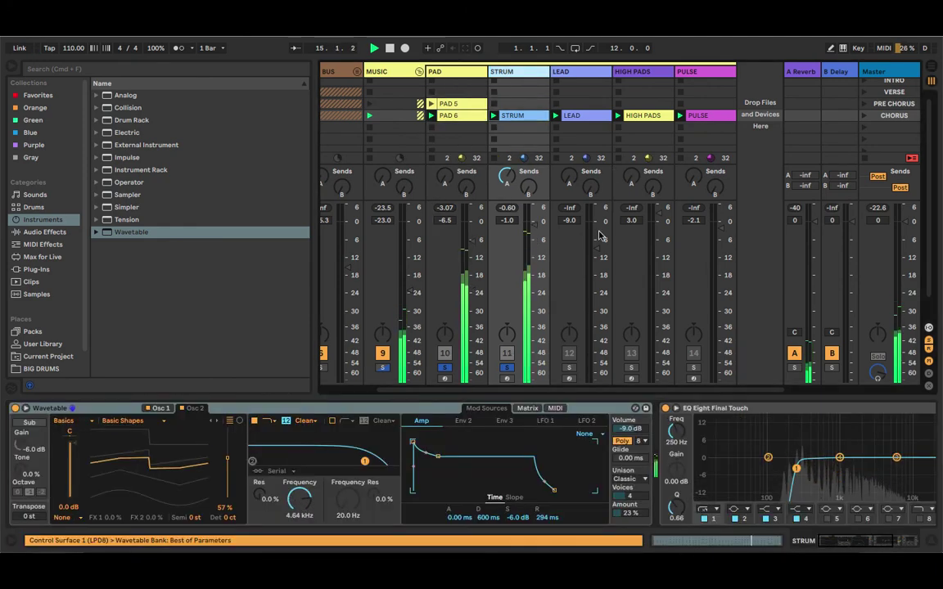
Step: Enable Wavetable on HIGH PADS and play the track soloed while reviewing its sidechained Compressor
{"action": "left_click", "coordinate": [649, 72]}
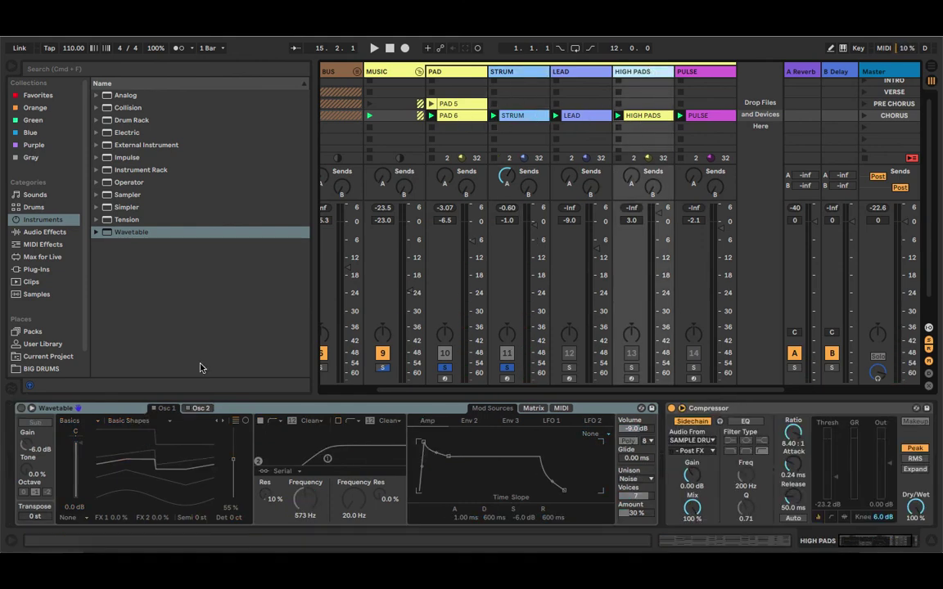
{"action": "left_click", "coordinate": [21, 408]}
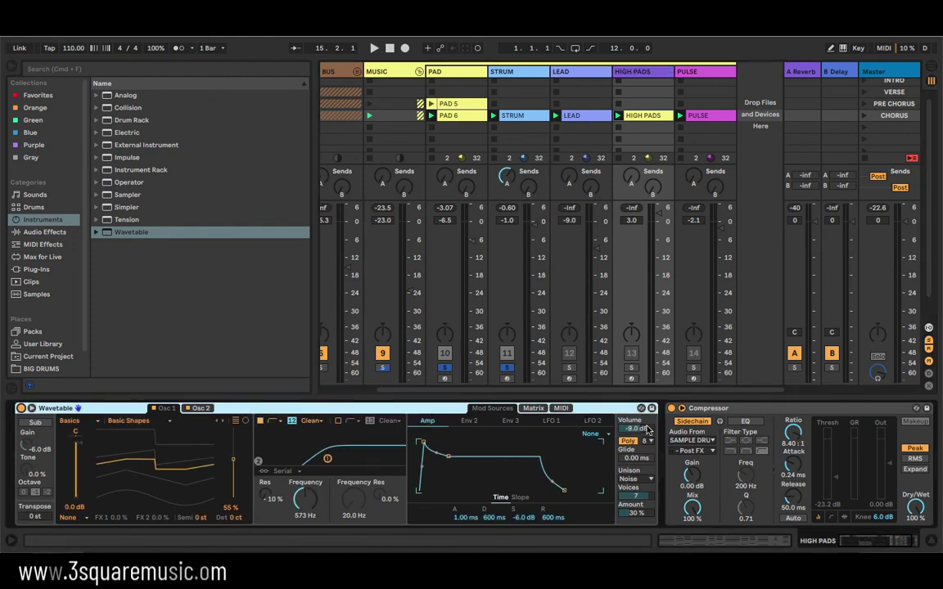
{"action": "scroll", "coordinate": [624, 437], "scroll_direction": "right", "scroll_amount": 3}
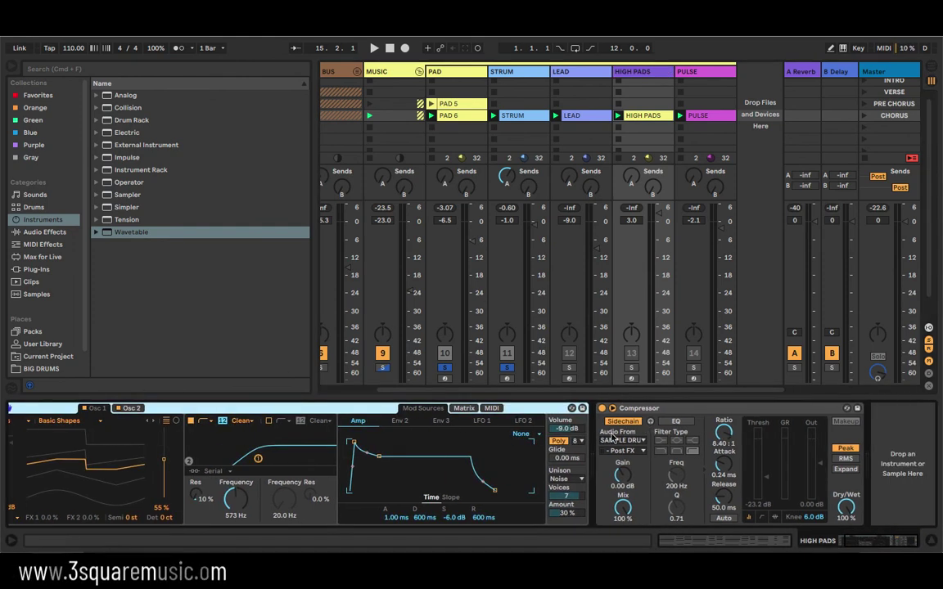
{"action": "left_click", "coordinate": [631, 369]}
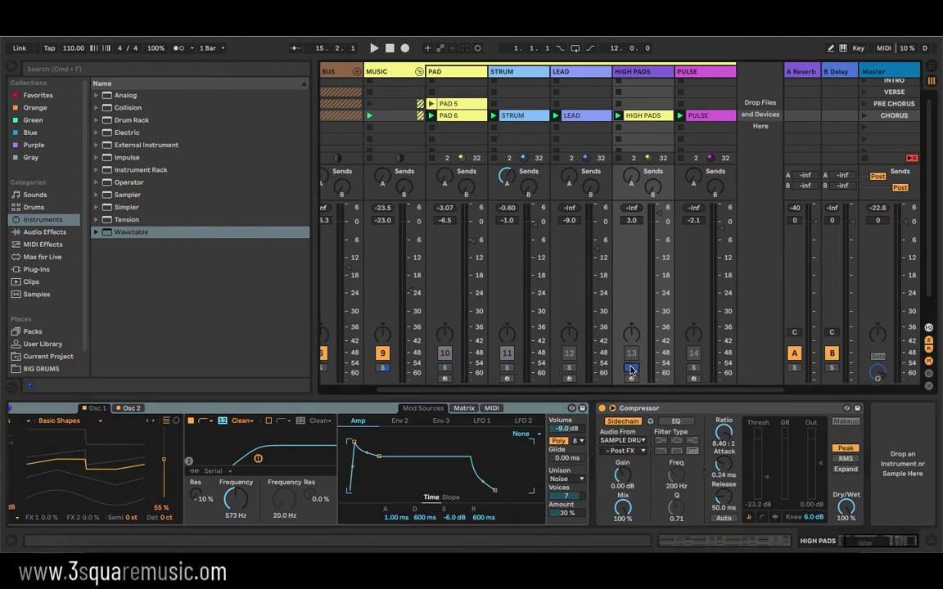
{"action": "key", "text": "space"}
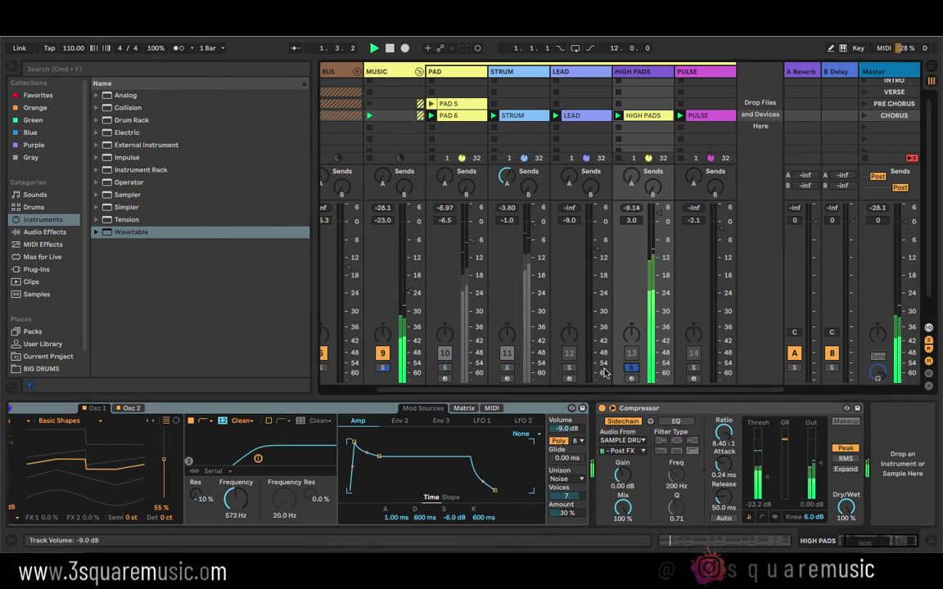
{"action": "scroll", "coordinate": [668, 449], "scroll_direction": "left", "scroll_amount": 3}
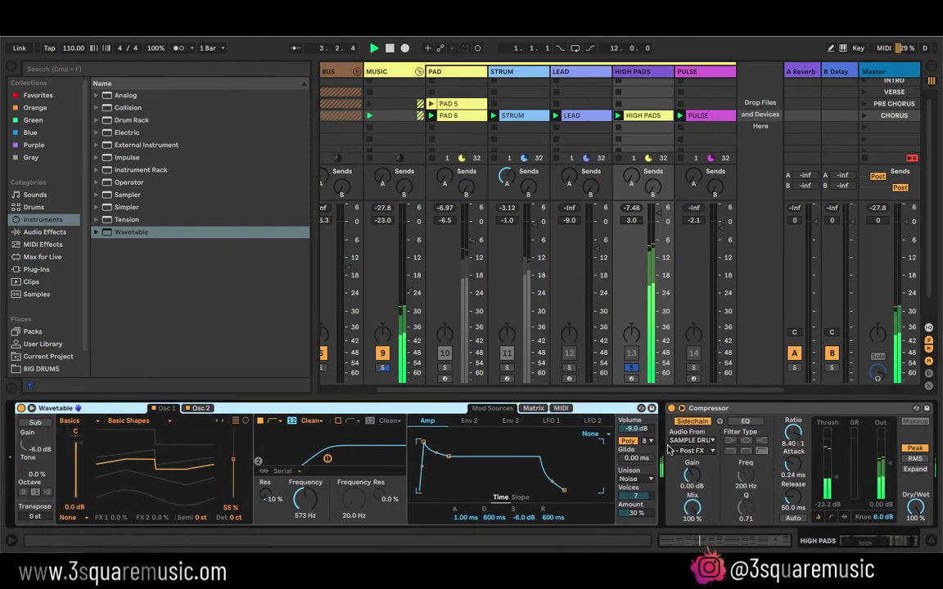
{"action": "scroll", "coordinate": [669, 449], "scroll_direction": "right", "scroll_amount": 3}
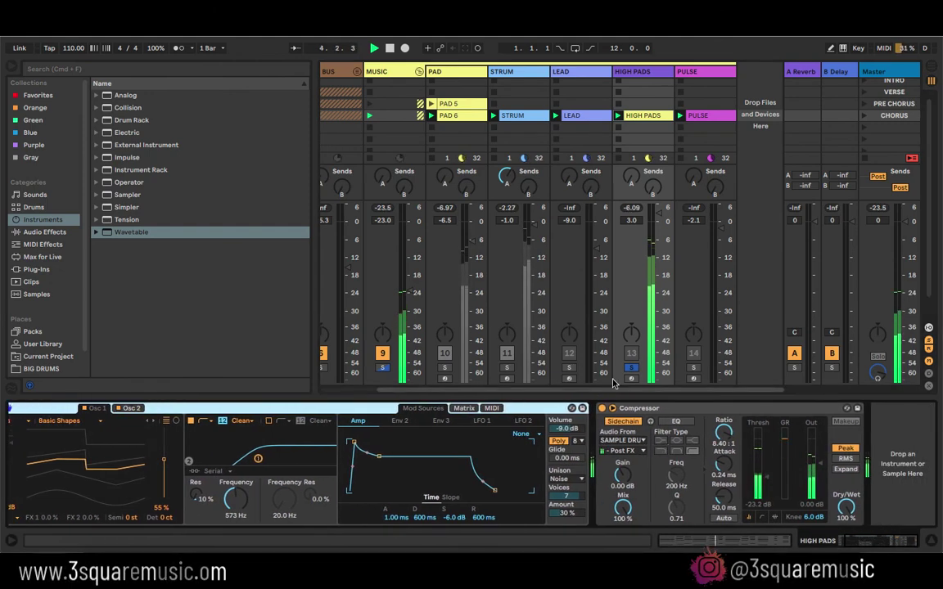
Step: Solo LEAD, enable its Wavetable while the CHORUS scene plays, and review its Glue Compressor and Drum Buss
{"action": "left_click", "coordinate": [581, 72]}
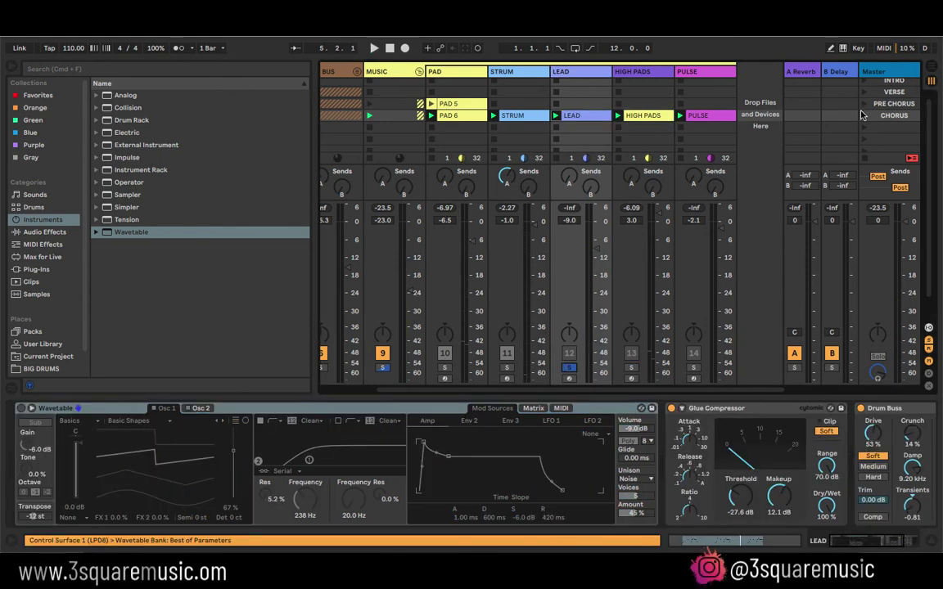
{"action": "left_click", "coordinate": [863, 116]}
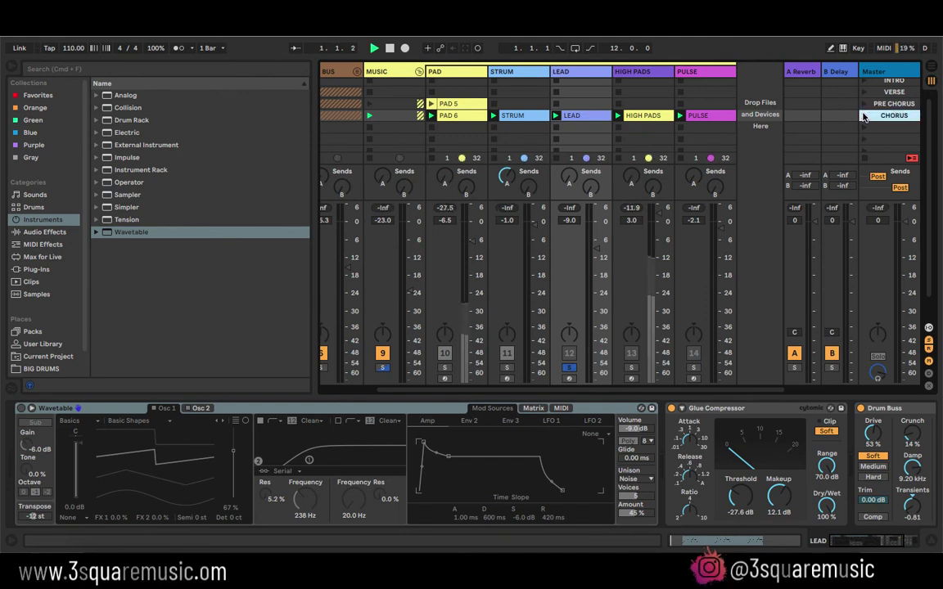
{"action": "left_click", "coordinate": [20, 408]}
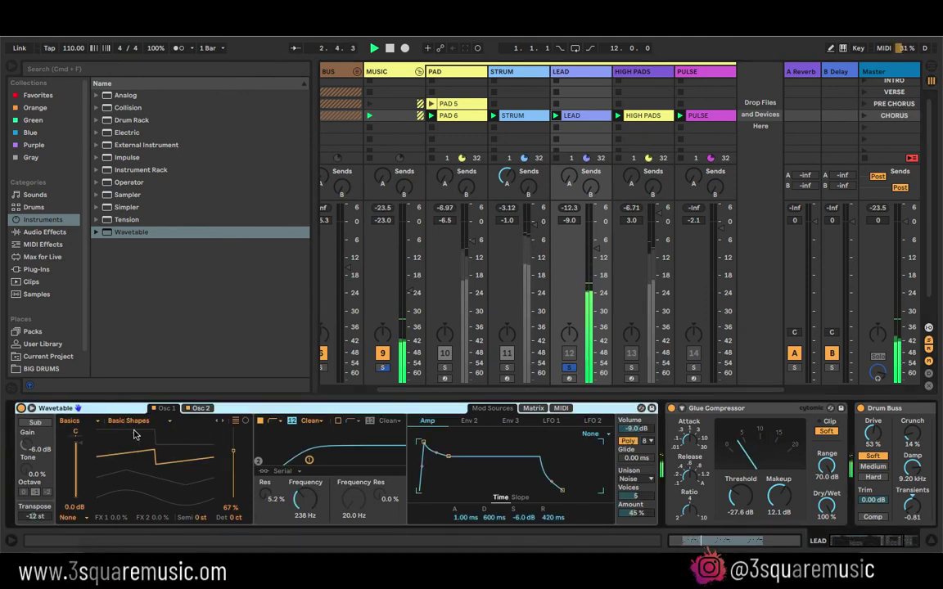
{"action": "scroll", "coordinate": [154, 457], "scroll_direction": "right", "scroll_amount": 3}
{"action": "scroll", "coordinate": [154, 457], "scroll_direction": "right", "scroll_amount": 3}
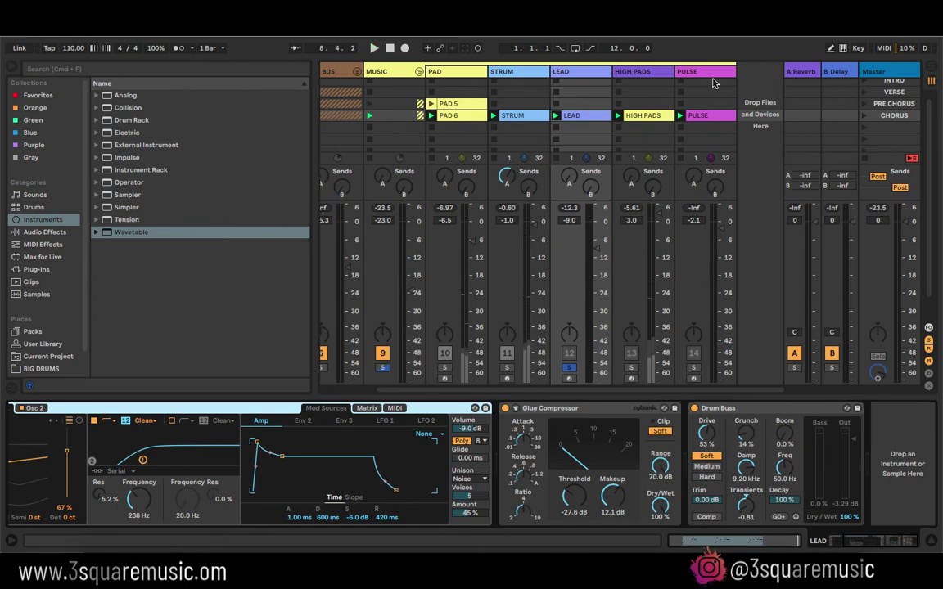
Step: Solo PULSE, launch the CHORUS scene, and enable Wavetable on the track
{"action": "left_click", "coordinate": [711, 116]}
{"action": "left_click", "coordinate": [693, 368]}
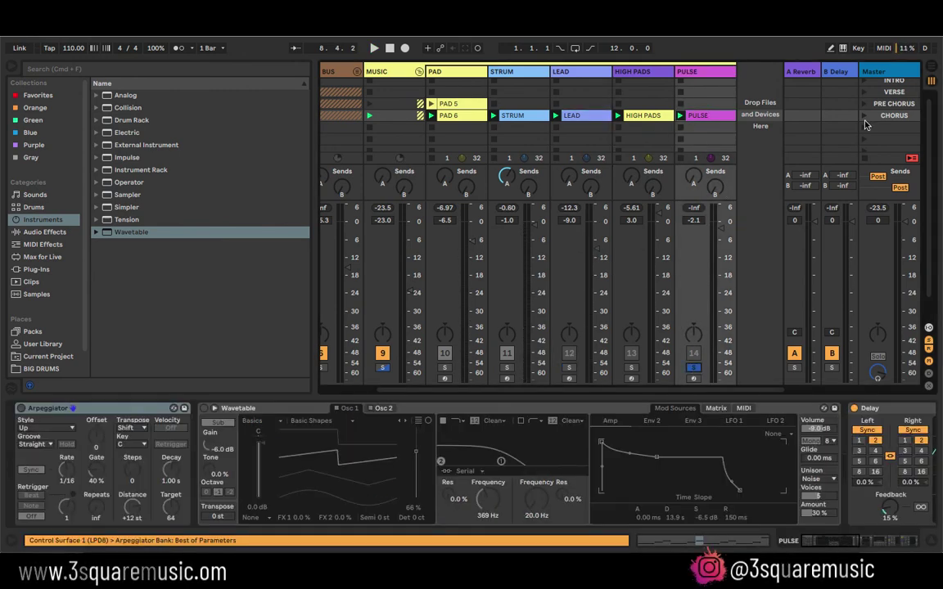
{"action": "left_click", "coordinate": [864, 115]}
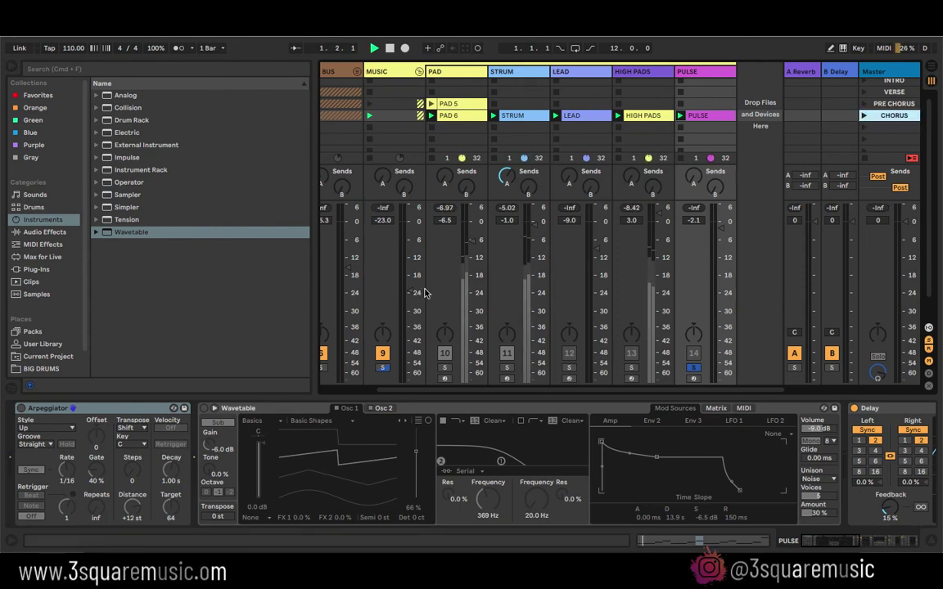
{"action": "left_click", "coordinate": [218, 414]}
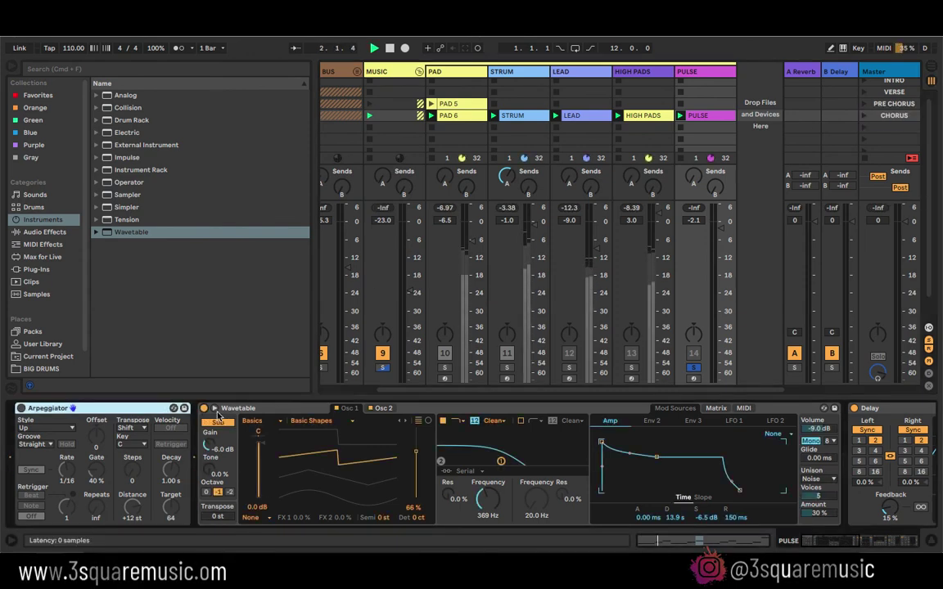
{"action": "left_click", "coordinate": [278, 412]}
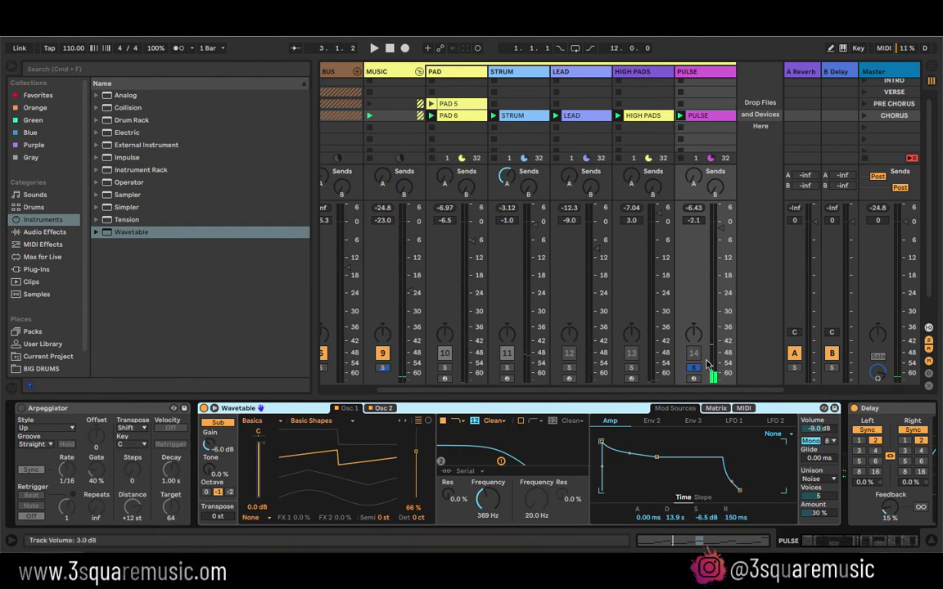
Step: Enable the Arpeggiator on PULSE and play it soloed while reviewing its Wavetable, Delay, Amp, Drum Buss and sidechained Compressor
{"action": "scroll", "coordinate": [565, 437], "scroll_direction": "right", "scroll_amount": 5}
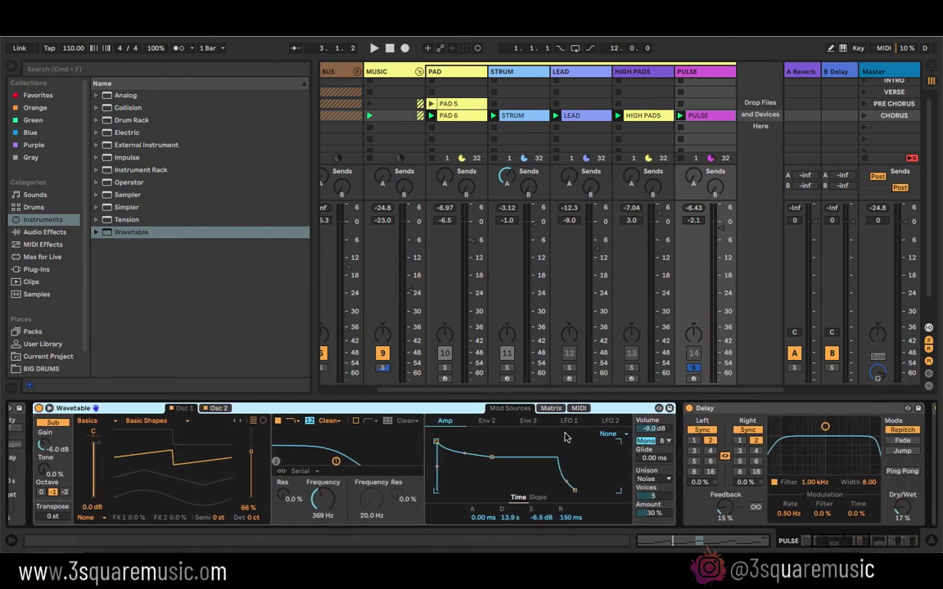
{"action": "scroll", "coordinate": [565, 437], "scroll_direction": "left", "scroll_amount": 5}
{"action": "left_click", "coordinate": [20, 409]}
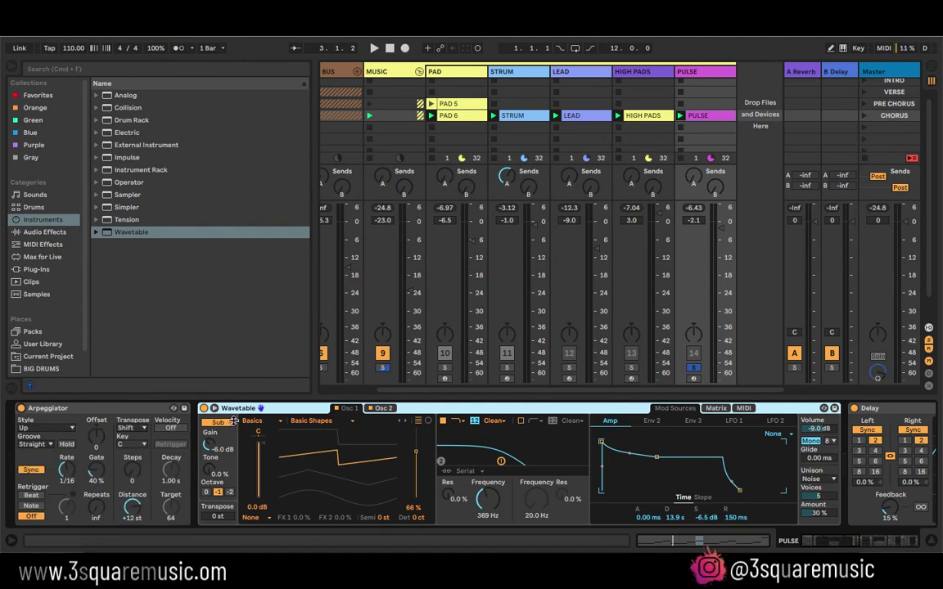
{"action": "key", "text": "space"}
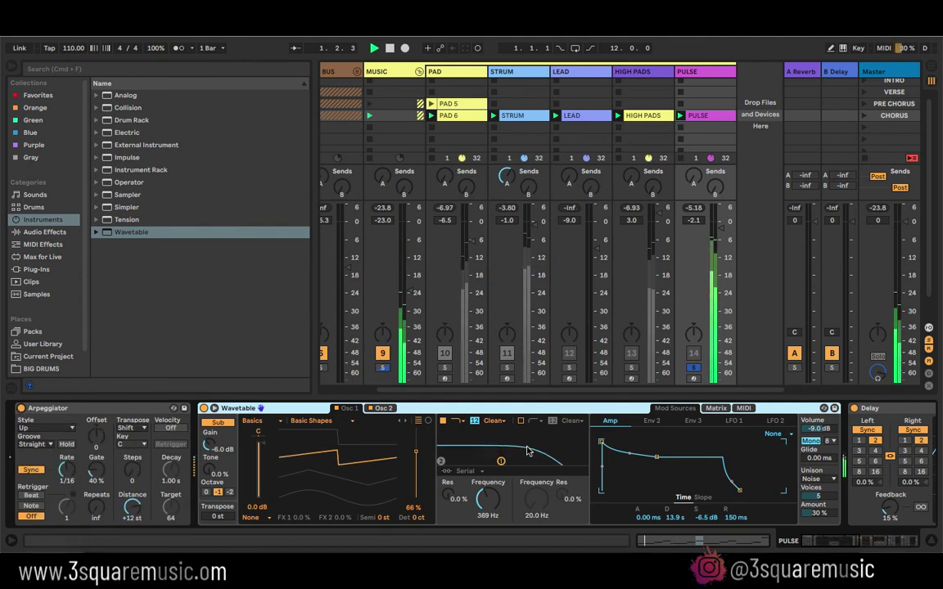
{"action": "scroll", "coordinate": [536, 460], "scroll_direction": "right", "scroll_amount": 3}
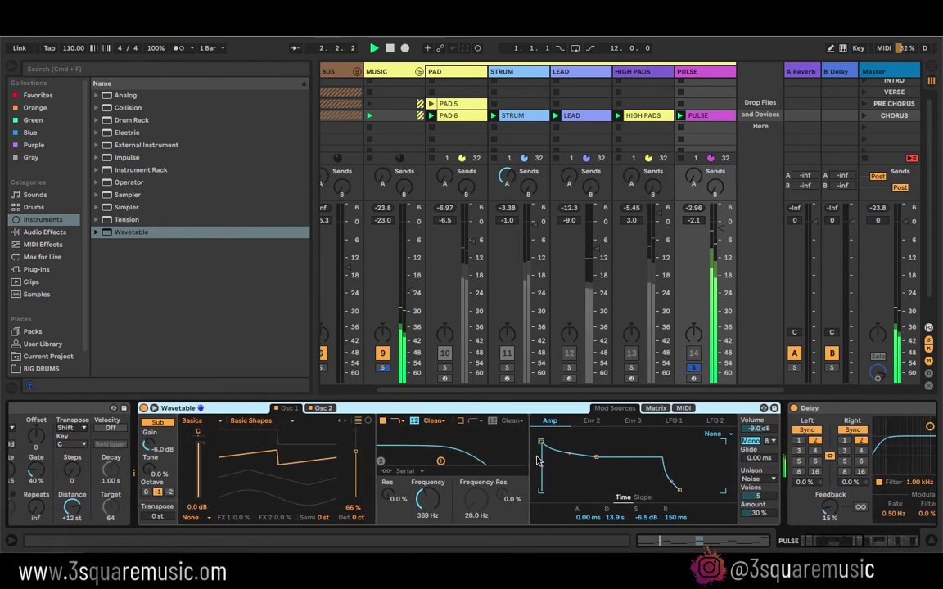
{"action": "scroll", "coordinate": [536, 461], "scroll_direction": "right", "scroll_amount": 10}
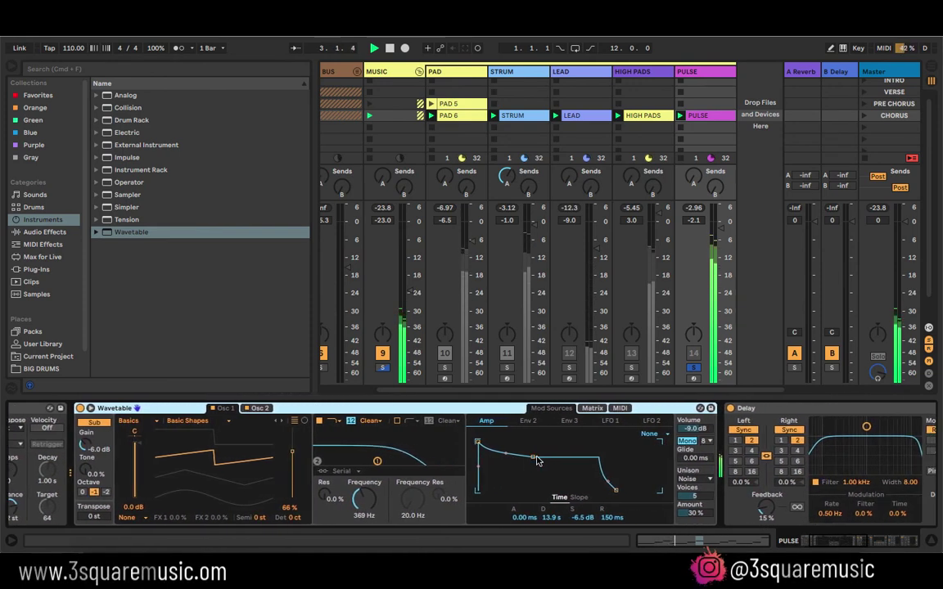
{"action": "scroll", "coordinate": [646, 442], "scroll_direction": "right", "scroll_amount": 14}
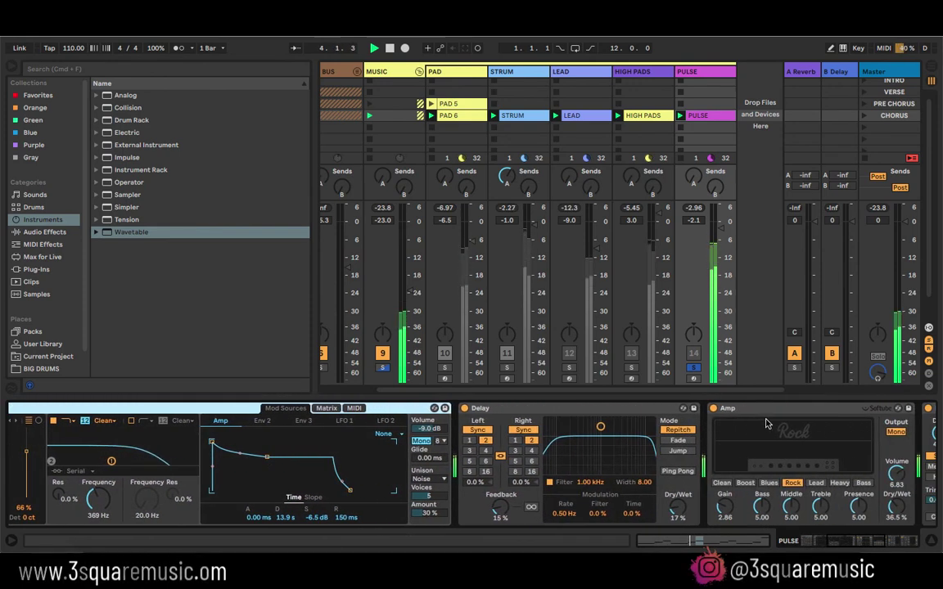
{"action": "scroll", "coordinate": [639, 450], "scroll_direction": "right", "scroll_amount": 5}
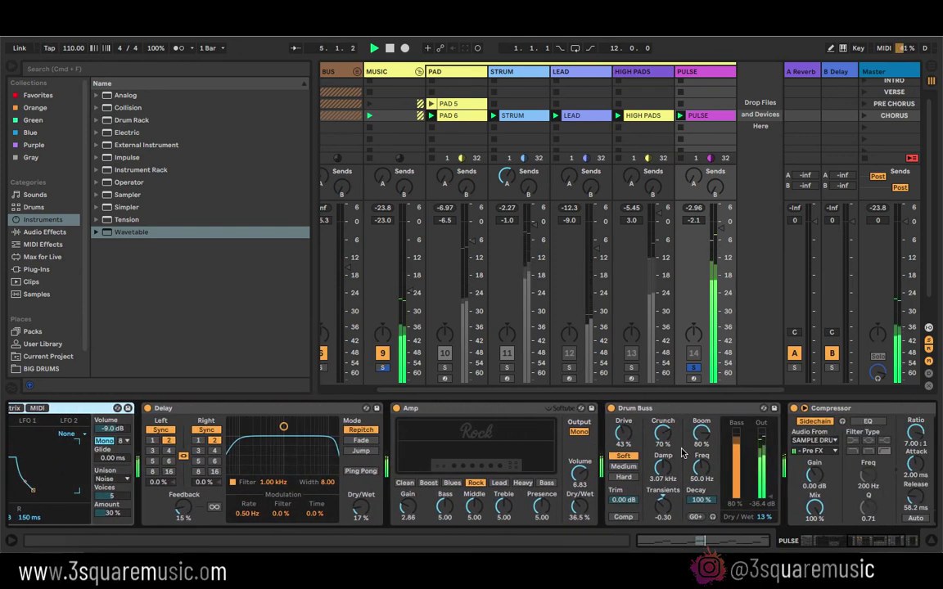
{"action": "scroll", "coordinate": [682, 453], "scroll_direction": "right", "scroll_amount": 4}
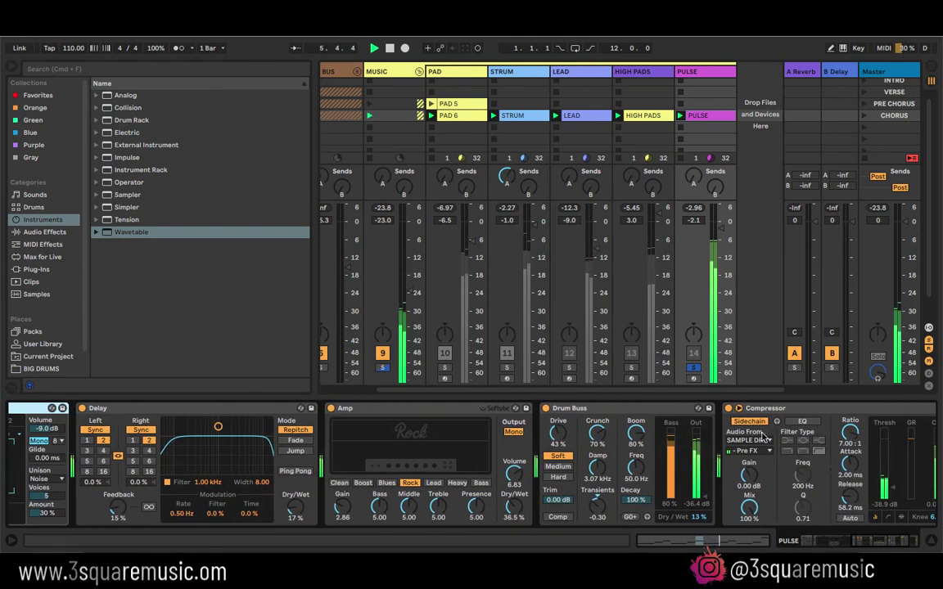
Step: Unsolo PULSE and activate the HIGH PADS and PULSE tracks in the full chorus mix
{"action": "left_click", "coordinate": [693, 368]}
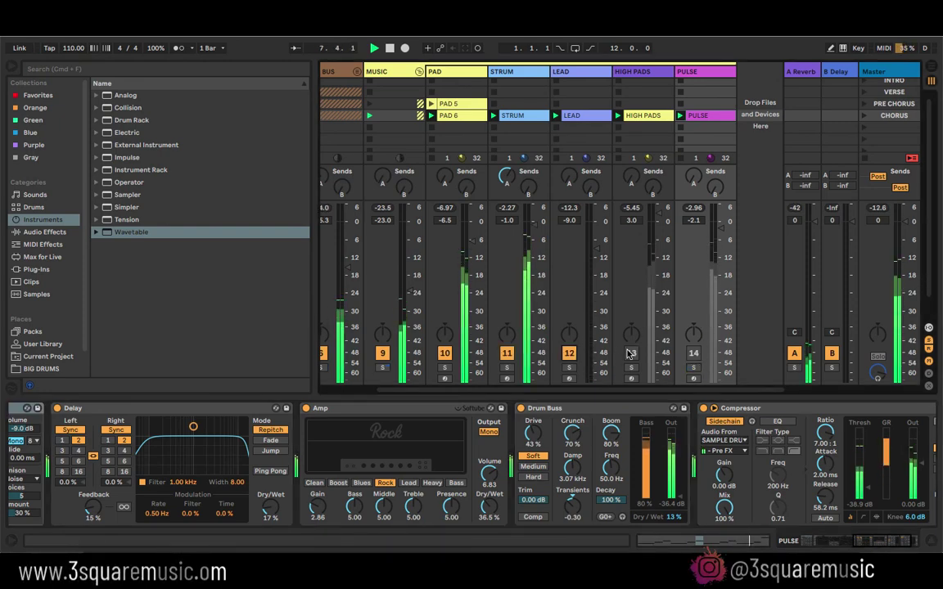
{"action": "left_click", "coordinate": [630, 352]}
{"action": "left_click", "coordinate": [694, 352]}
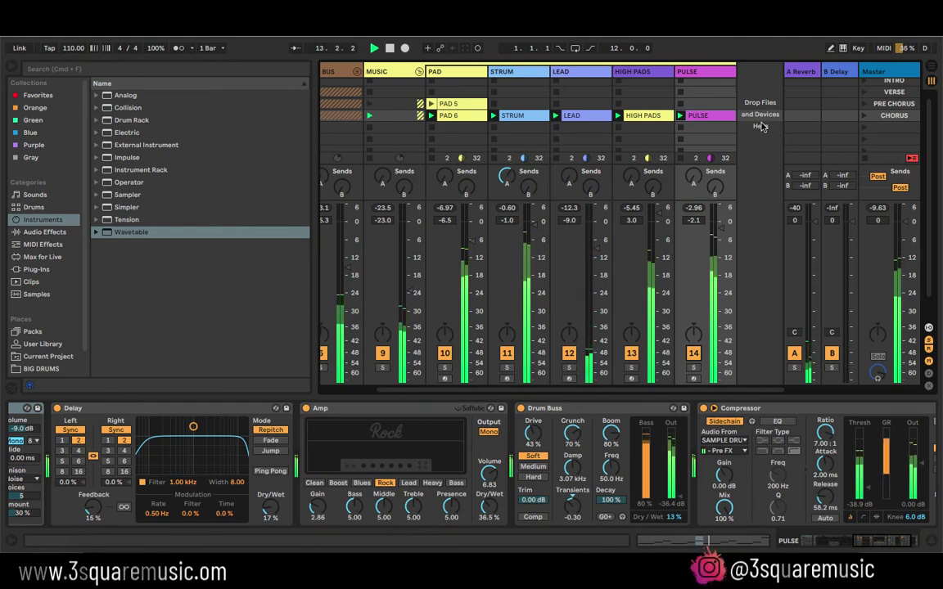
Step: Hide the browser and the device view, and show the In/Out routing section in Session View
{"action": "scroll", "coordinate": [763, 127], "scroll_direction": "left", "scroll_amount": 2}
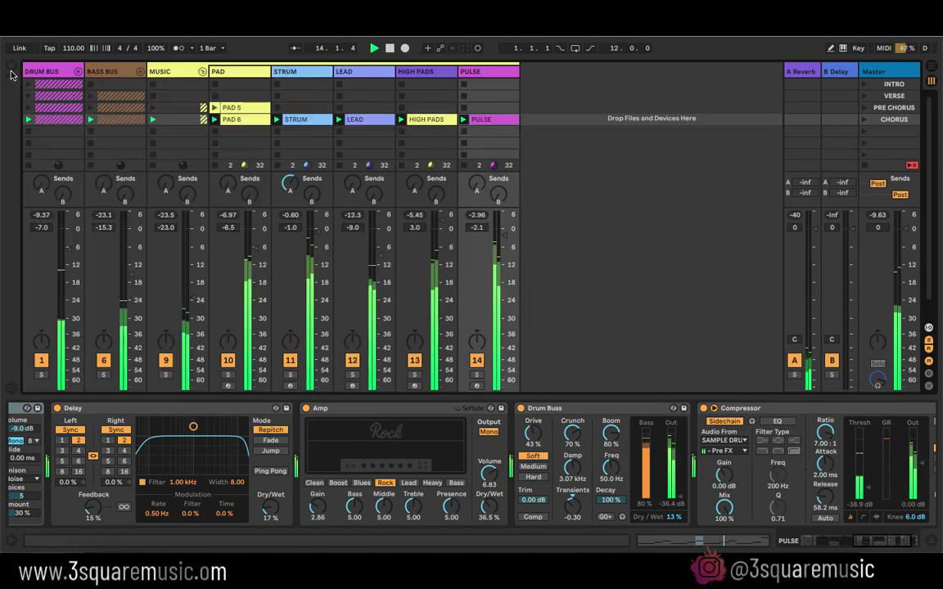
{"action": "key", "text": "super+alt+b"}
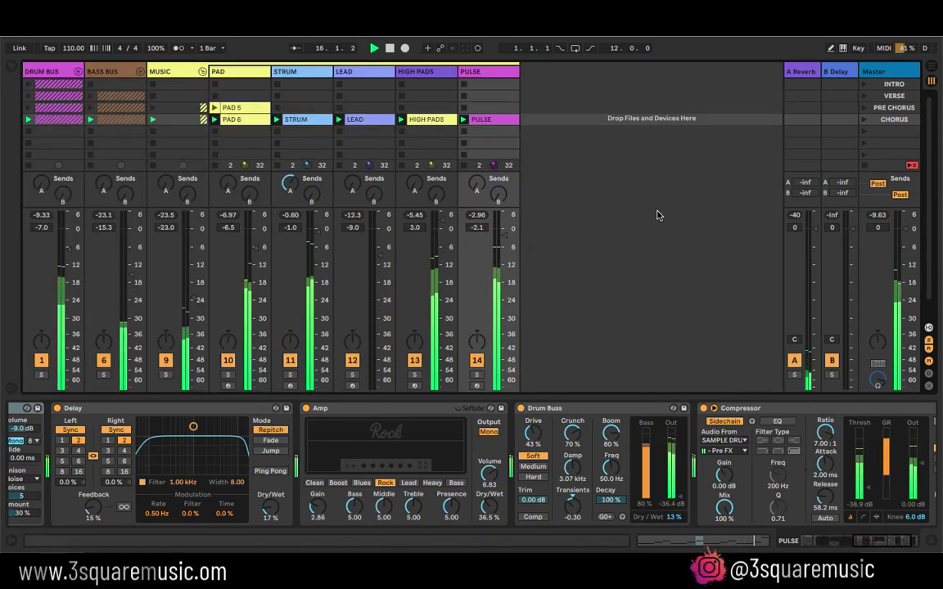
{"action": "scroll", "coordinate": [657, 215], "scroll_direction": "down", "scroll_amount": 1}
{"action": "scroll", "coordinate": [658, 214], "scroll_direction": "up", "scroll_amount": 1}
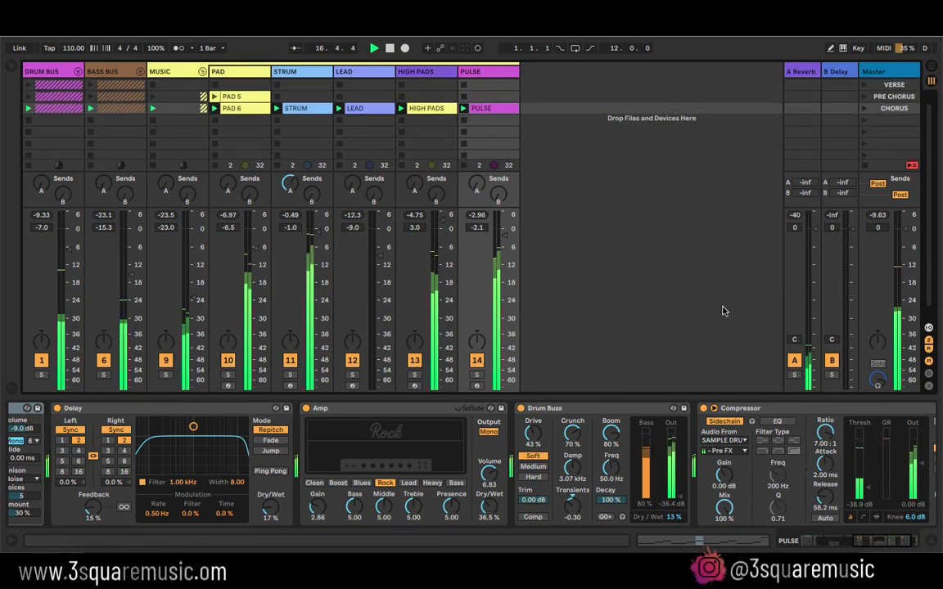
{"action": "left_click", "coordinate": [923, 537]}
{"action": "key", "text": "ctrl+alt+i"}
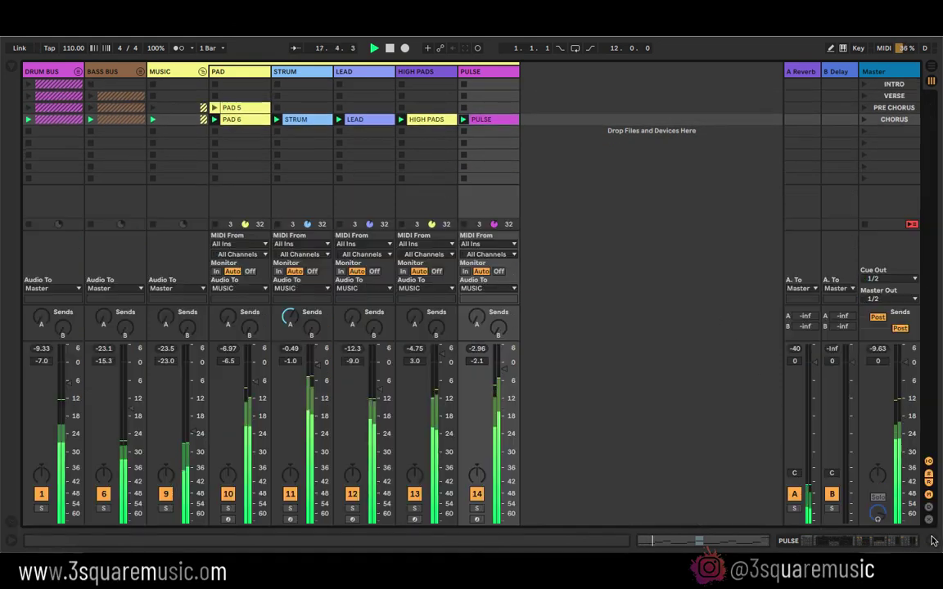